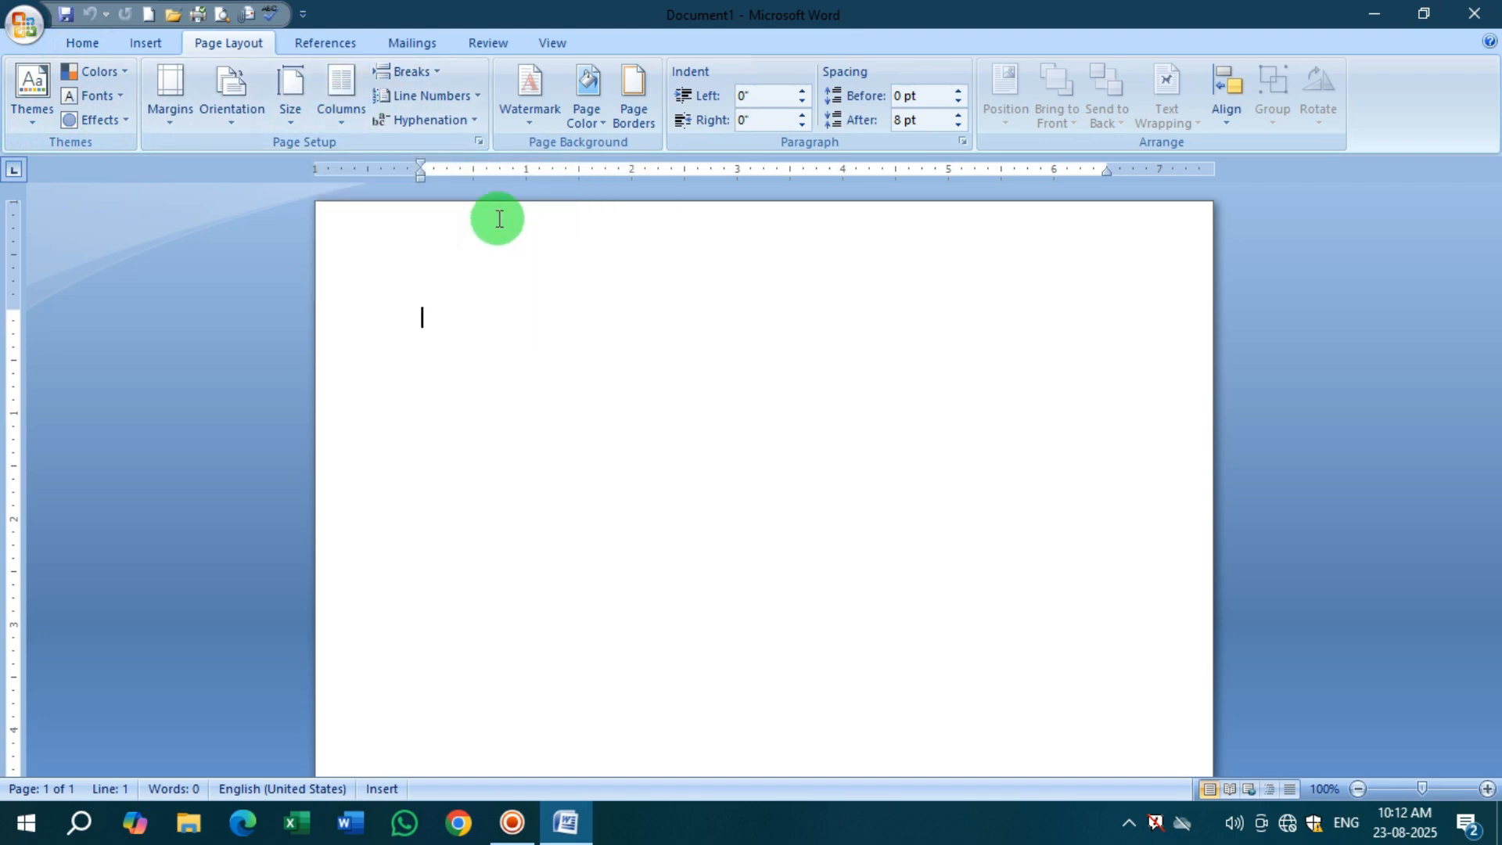
Generate sample paragraphs in the blank document with =rand()
type("=")
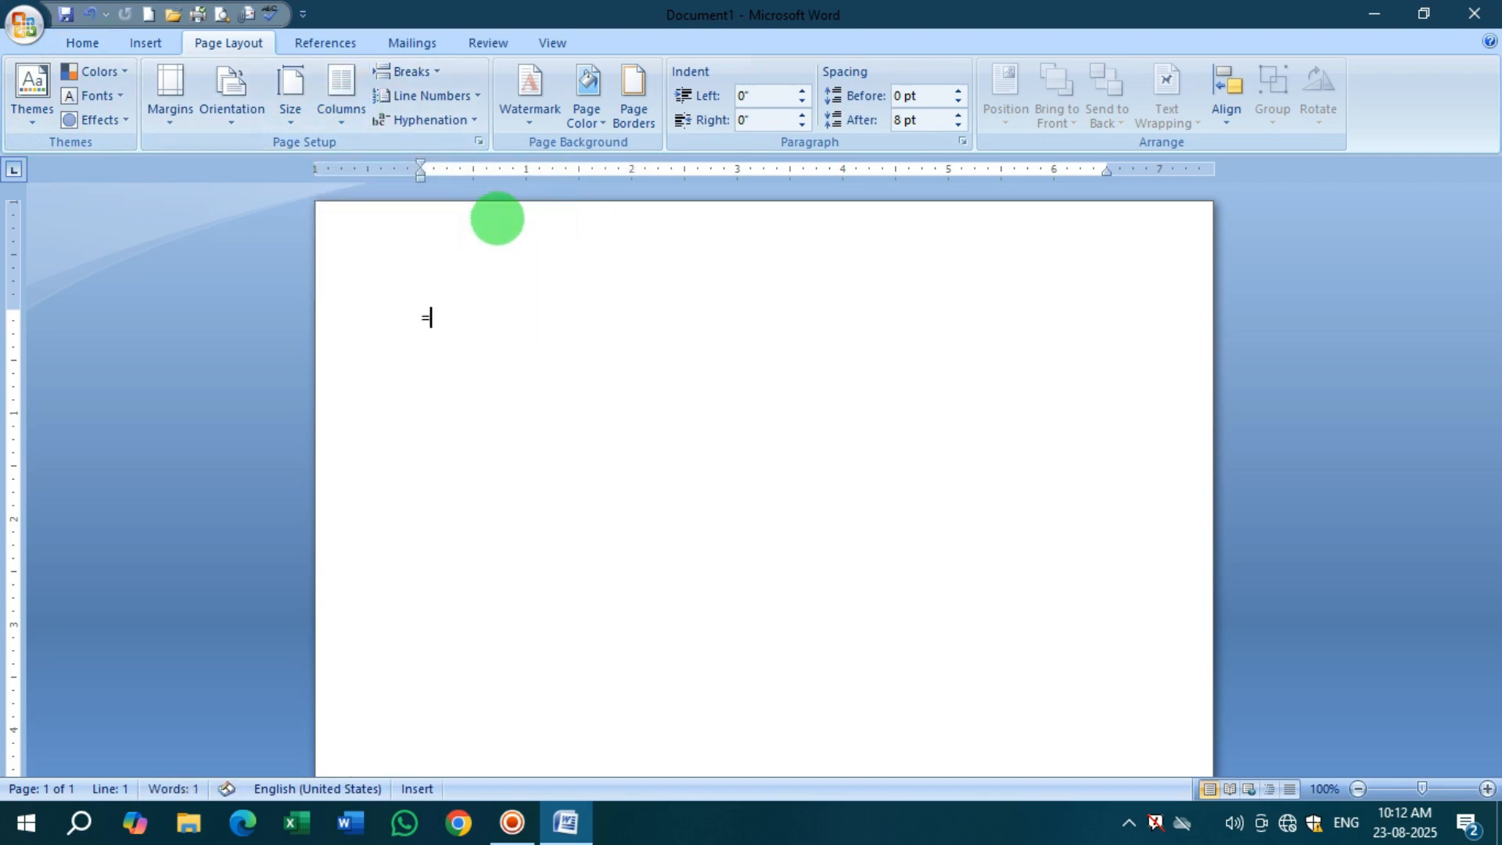
type("rand()")
key("Return")
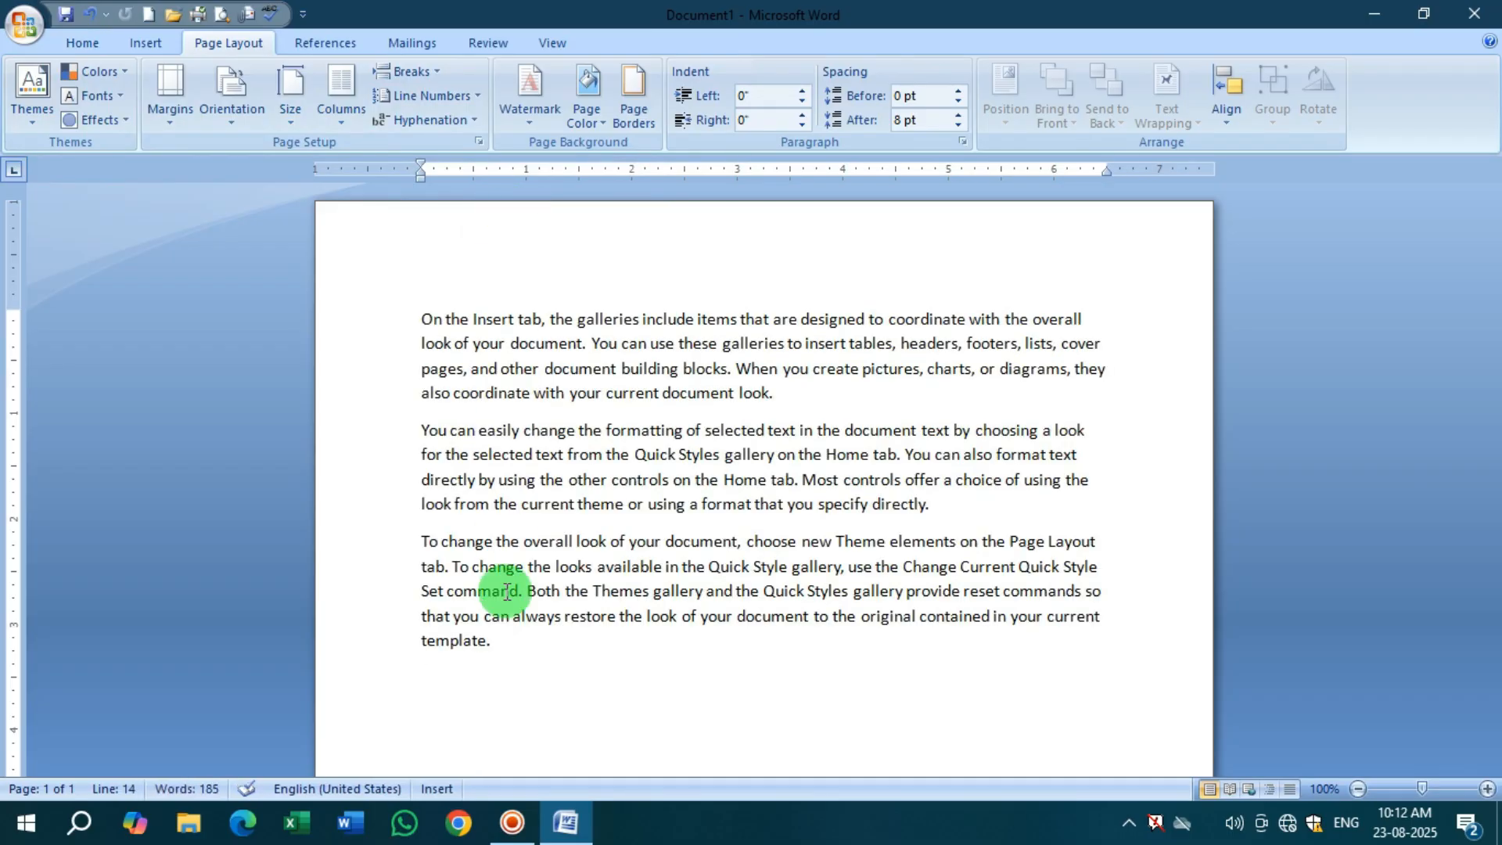
Justify all of the sample text and increase its line spacing
left_click_drag(540, 637, 382, 298)
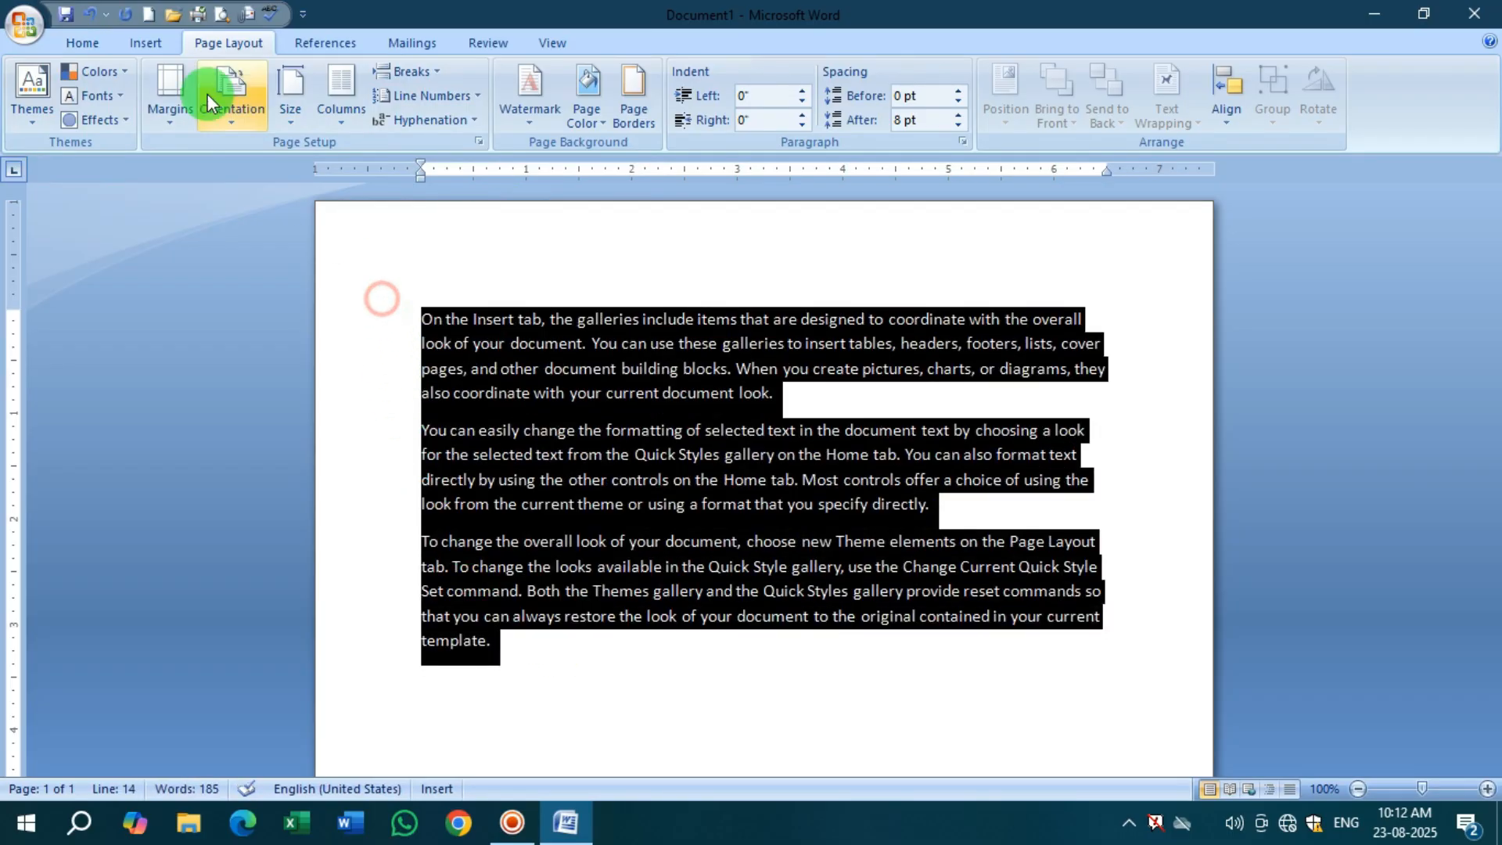
left_click(82, 42)
left_click(560, 122)
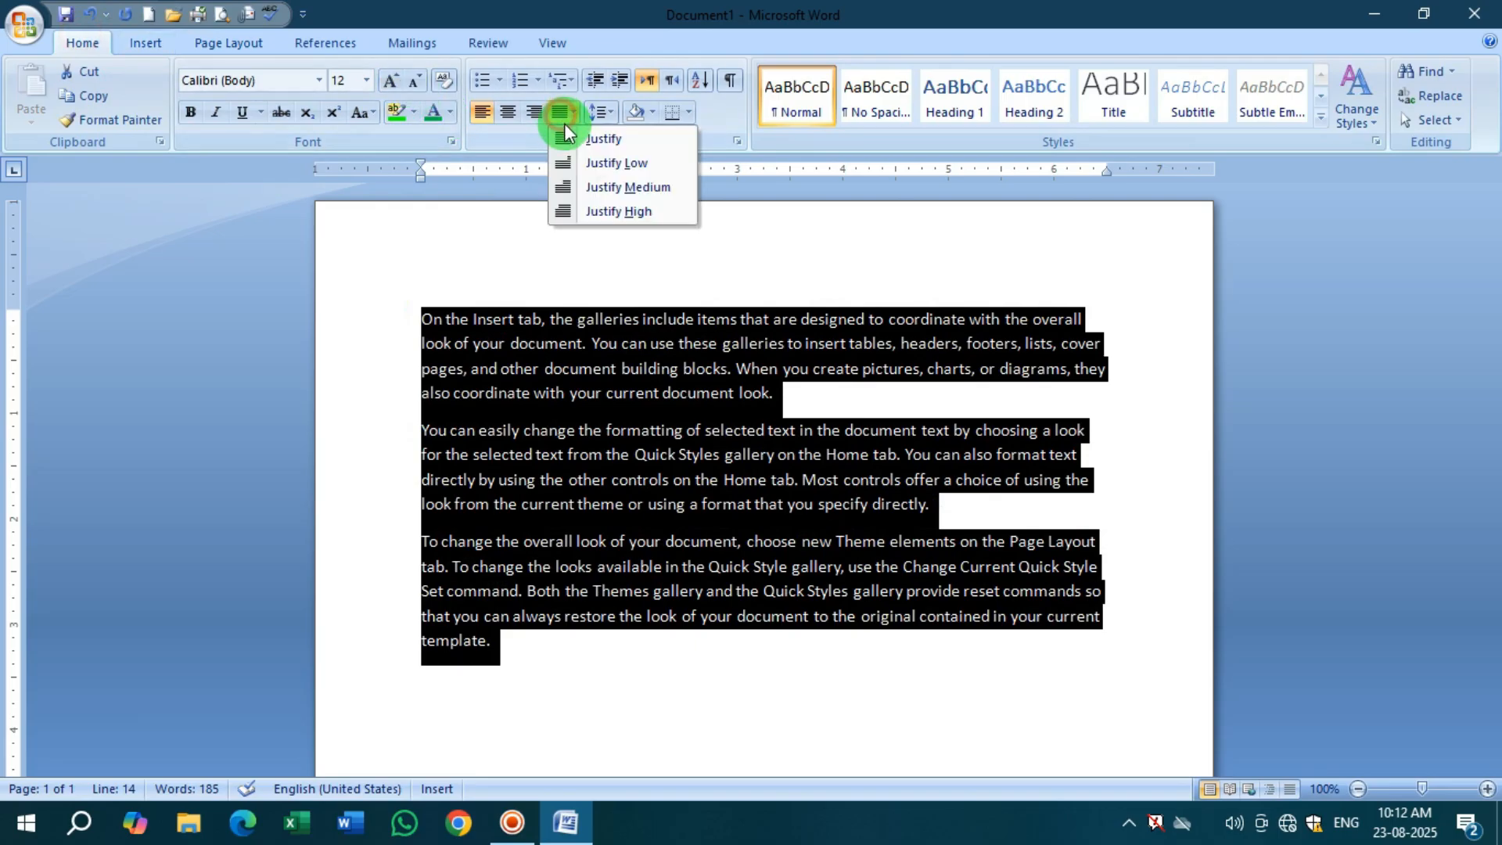
left_click(595, 138)
left_click(600, 112)
left_click(632, 191)
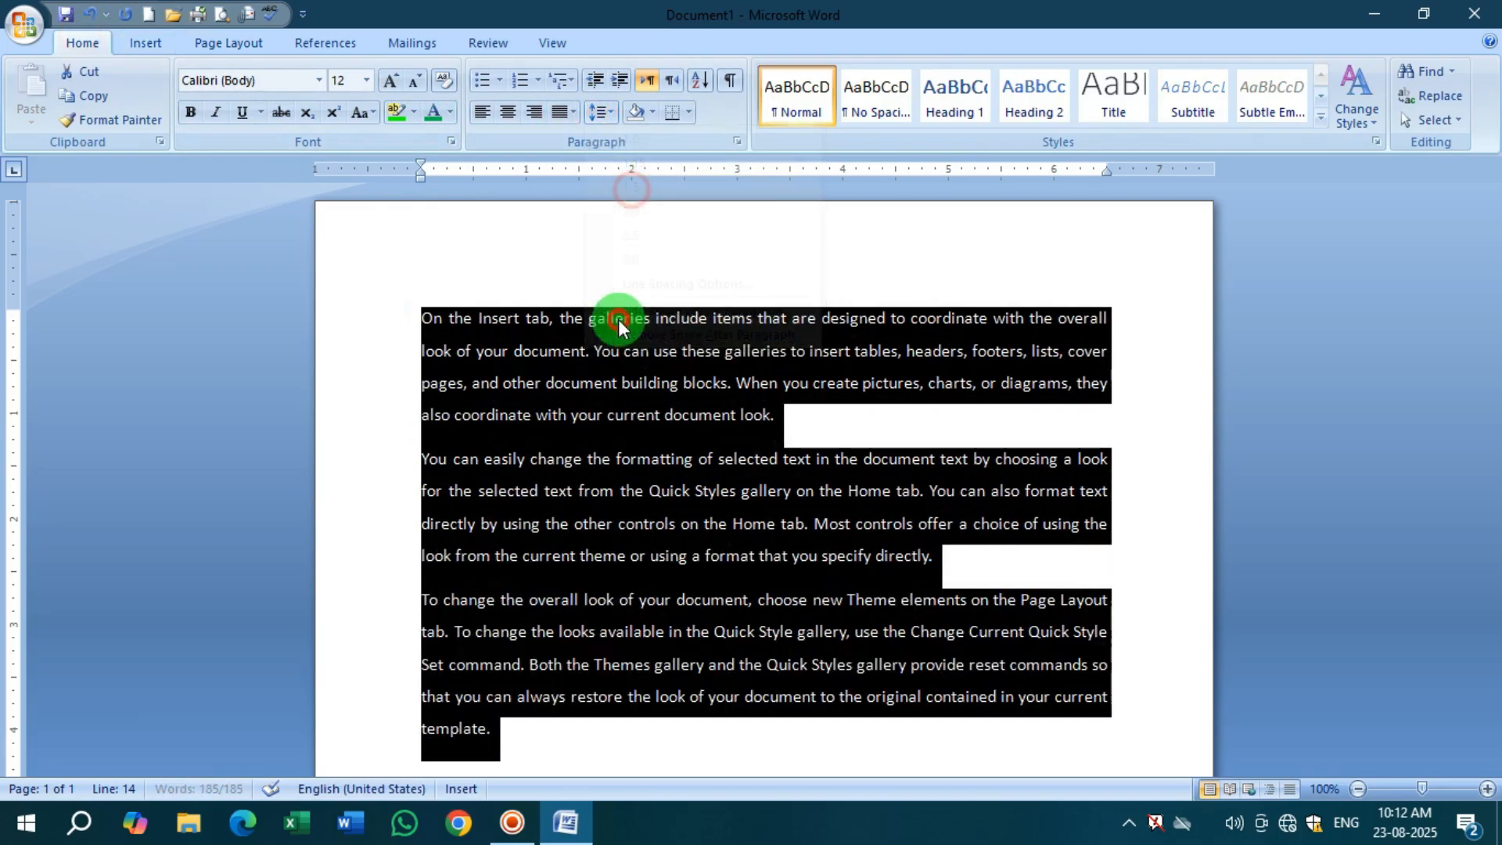
Split off "On the Insert", "You can easily" and "To change the" as separate heading lines above their paragraphs
left_click(523, 322)
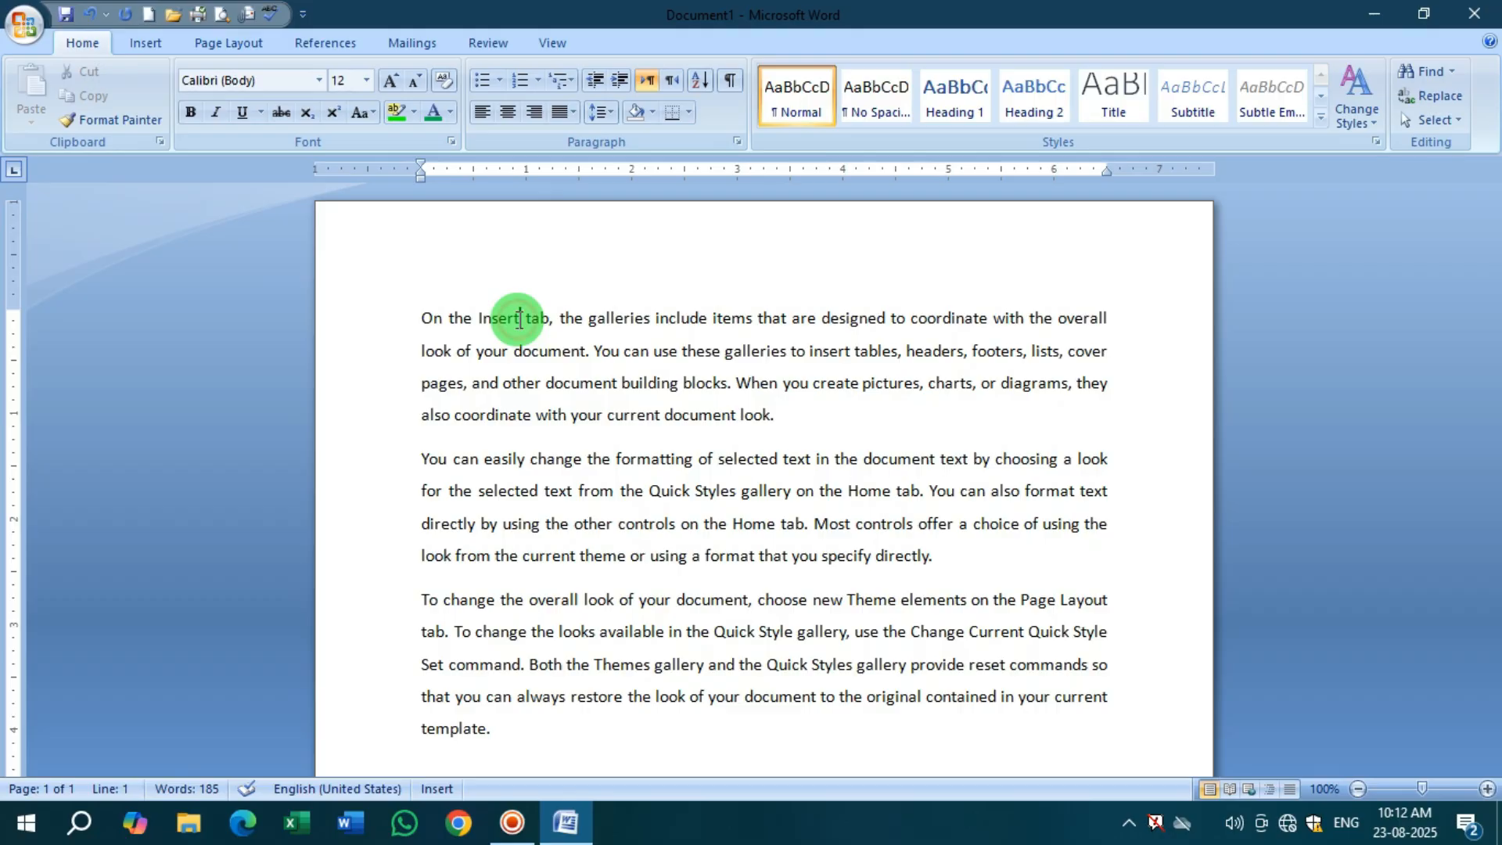
key("Return")
left_click(522, 504)
key("Return")
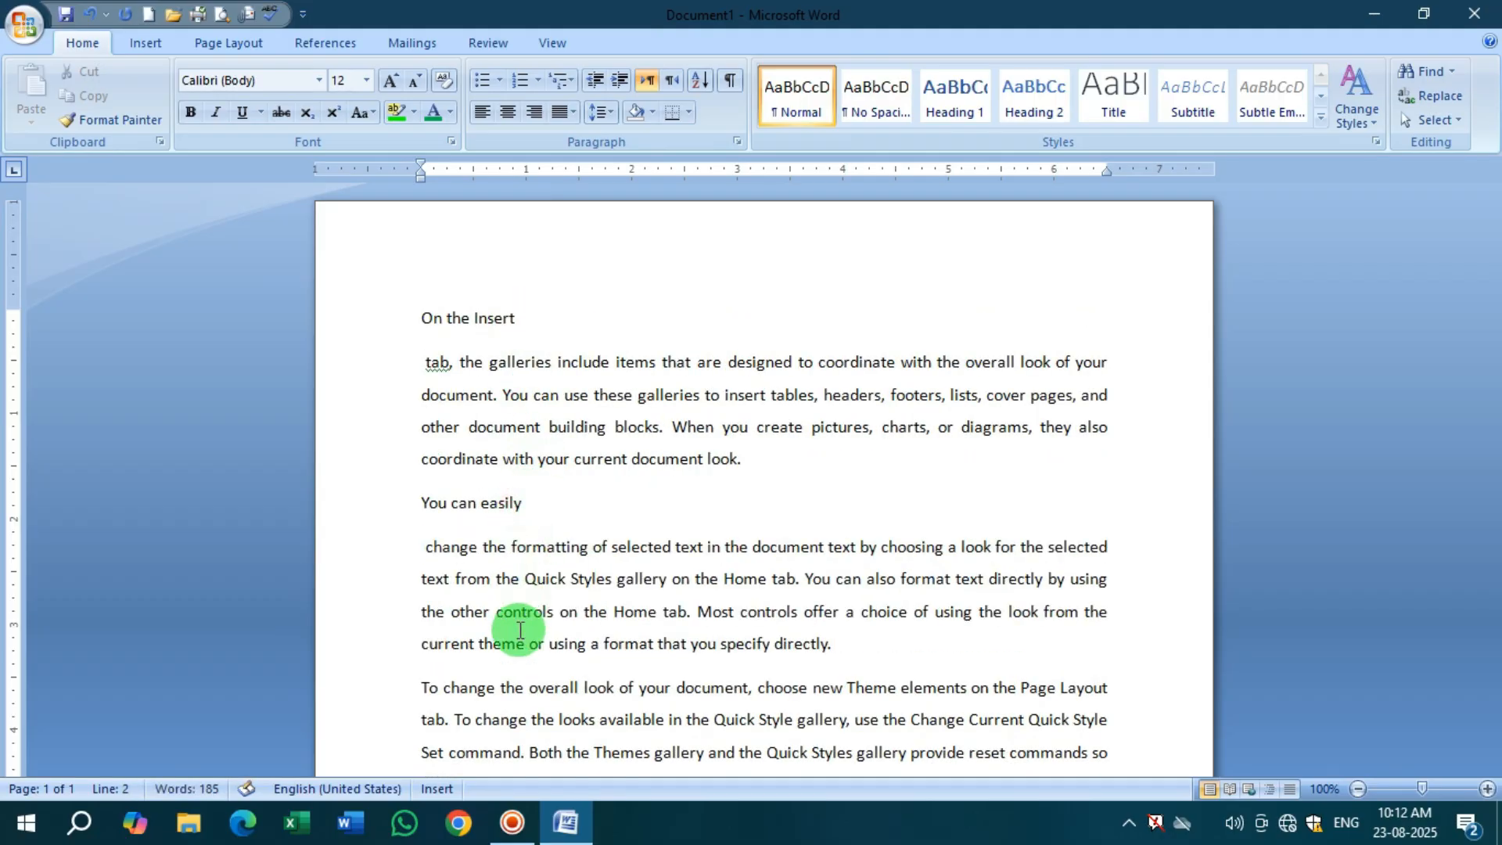
left_click(522, 688)
key("Return")
Select the three short heading lines together, apply the Intense Reference style to them and centre them
left_click_drag(529, 688, 376, 680)
left_click_drag(493, 523, 402, 519)
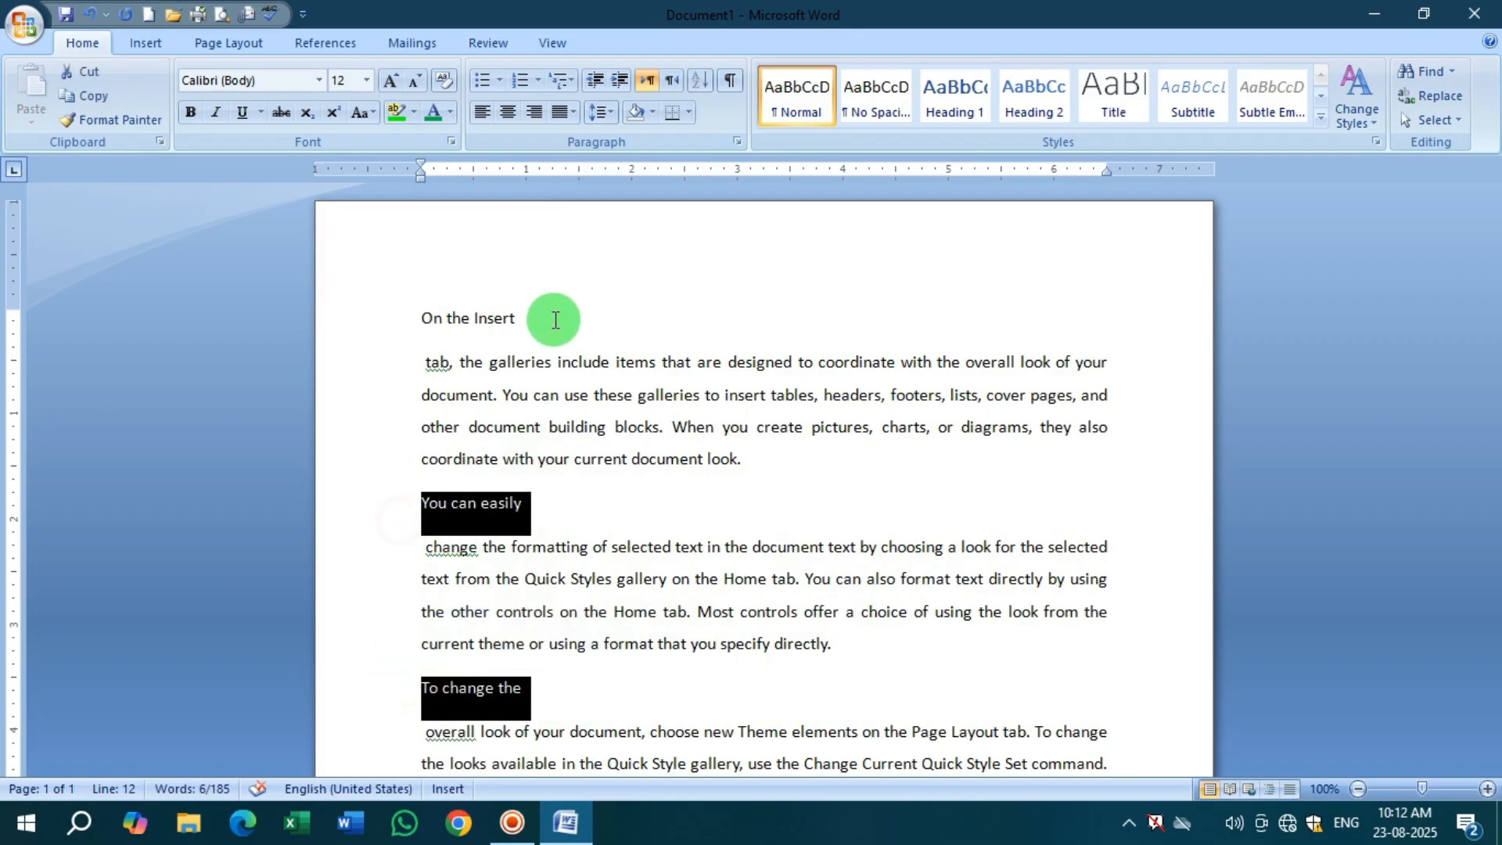
left_click_drag(586, 318, 302, 295)
left_click(1320, 117)
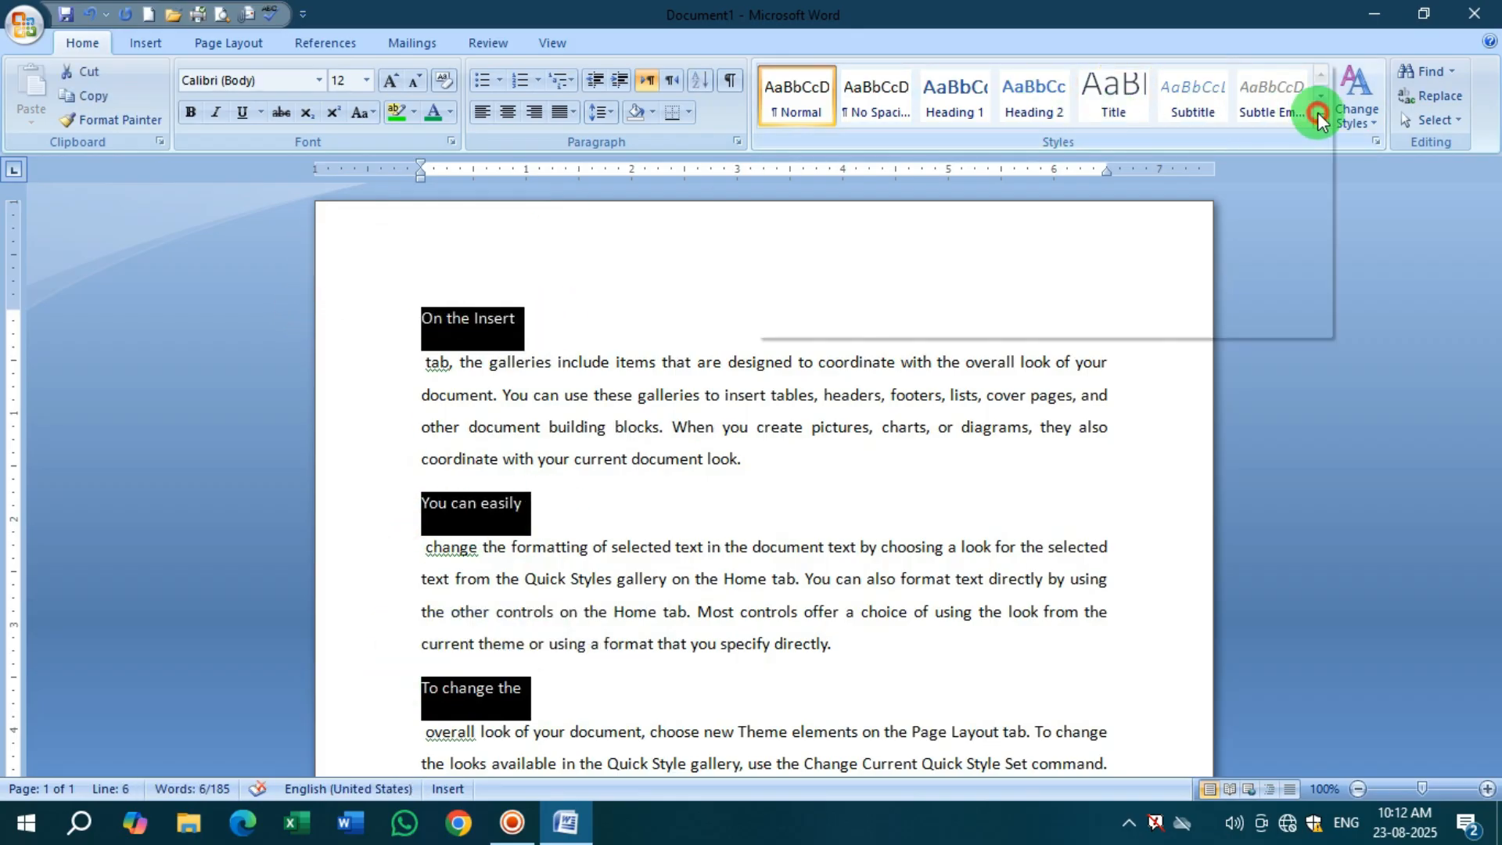
left_click(1292, 170)
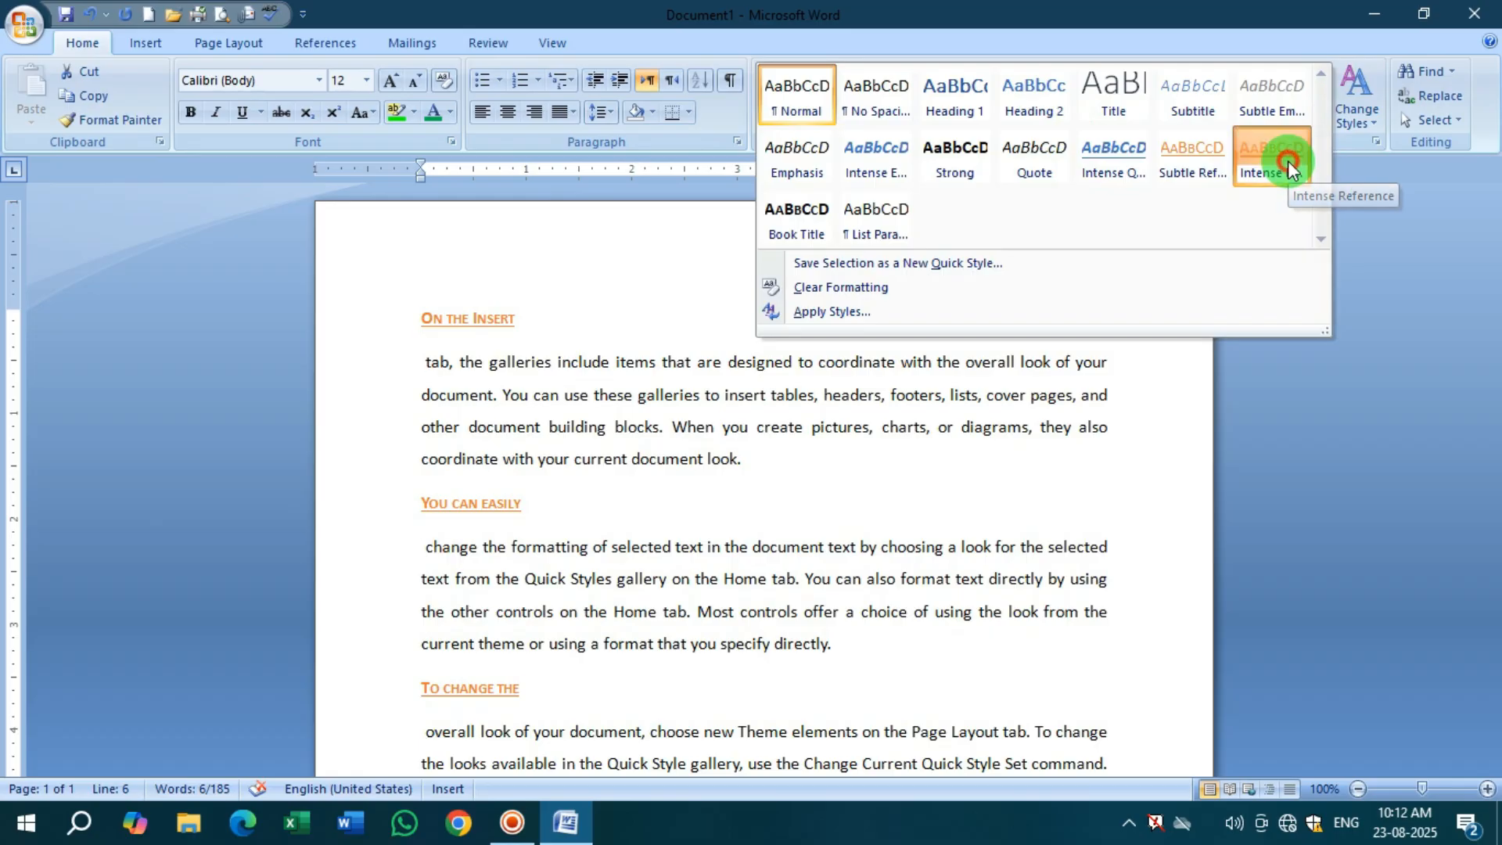
left_click(508, 112)
Switch the three selected headings to the Intense Emphasis style
left_click(1355, 113)
mouse_move(1377, 153)
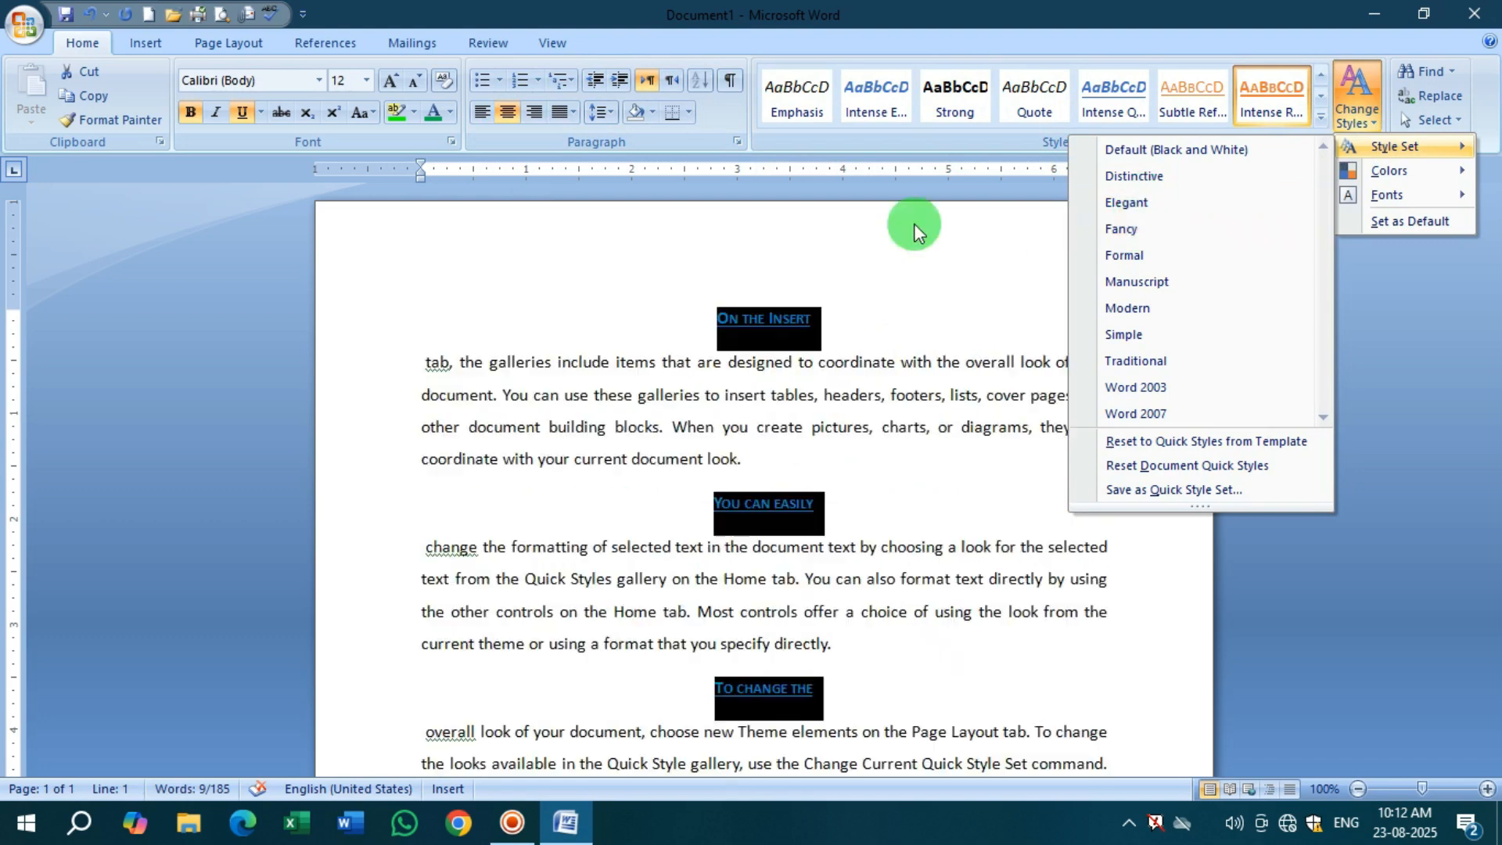
left_click(868, 100)
Preview different style sets on the document, including Fancy and Manuscript
left_click(1355, 110)
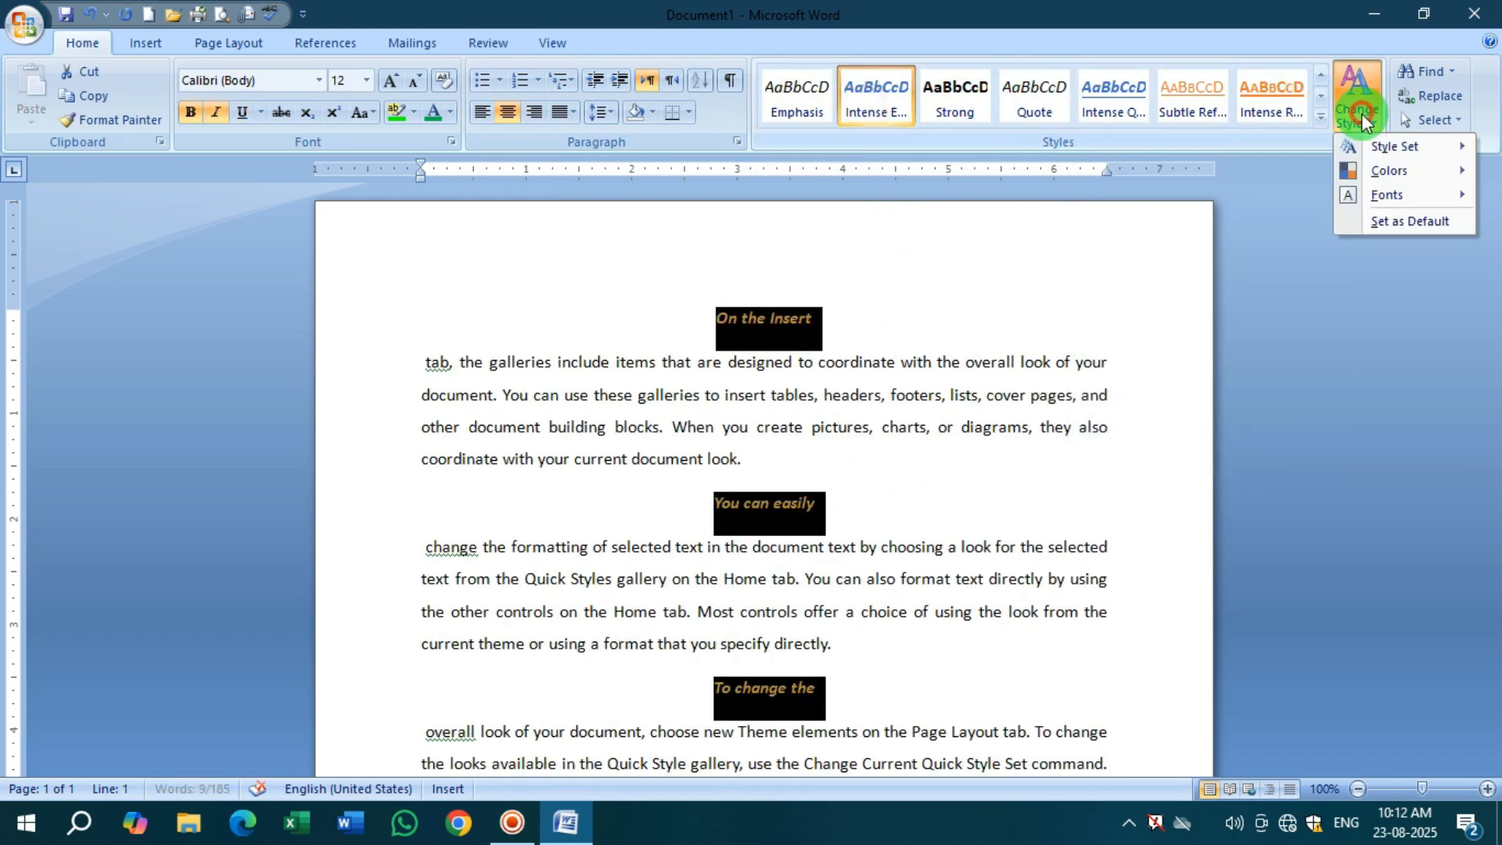
mouse_move(1389, 147)
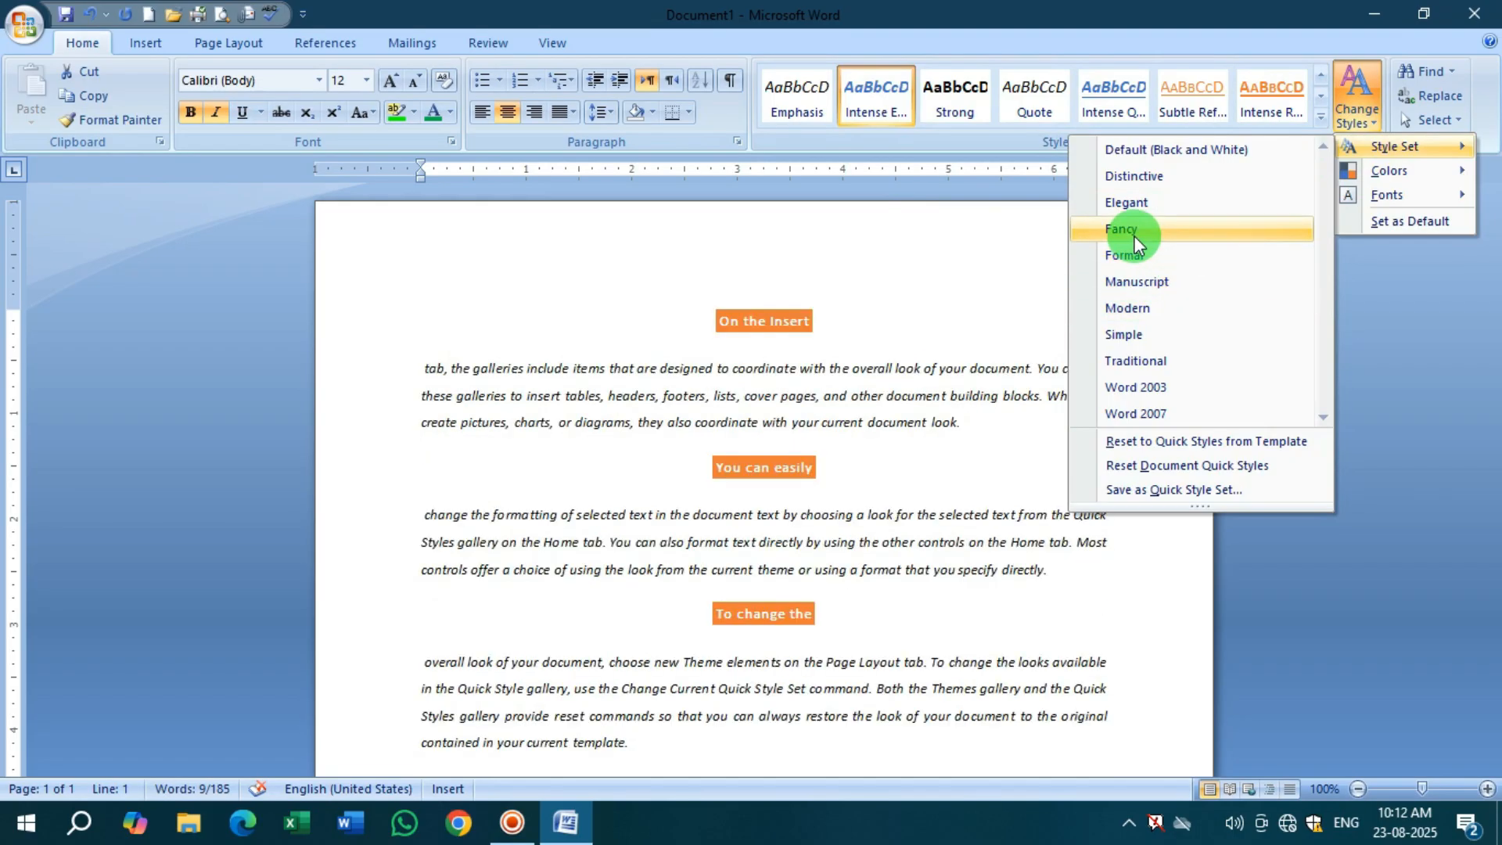
left_click(957, 99)
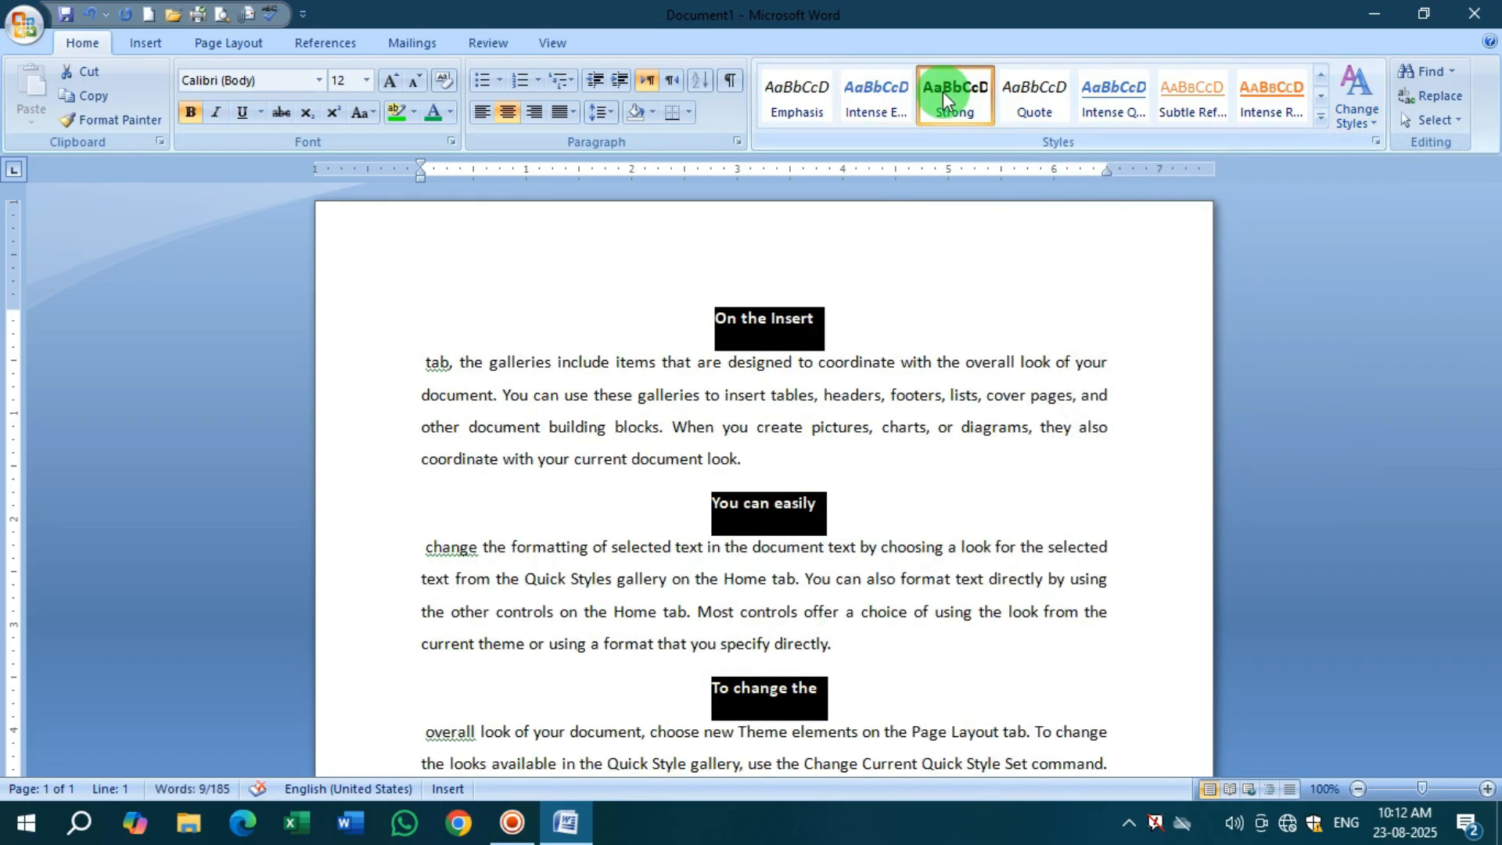
left_click(1357, 118)
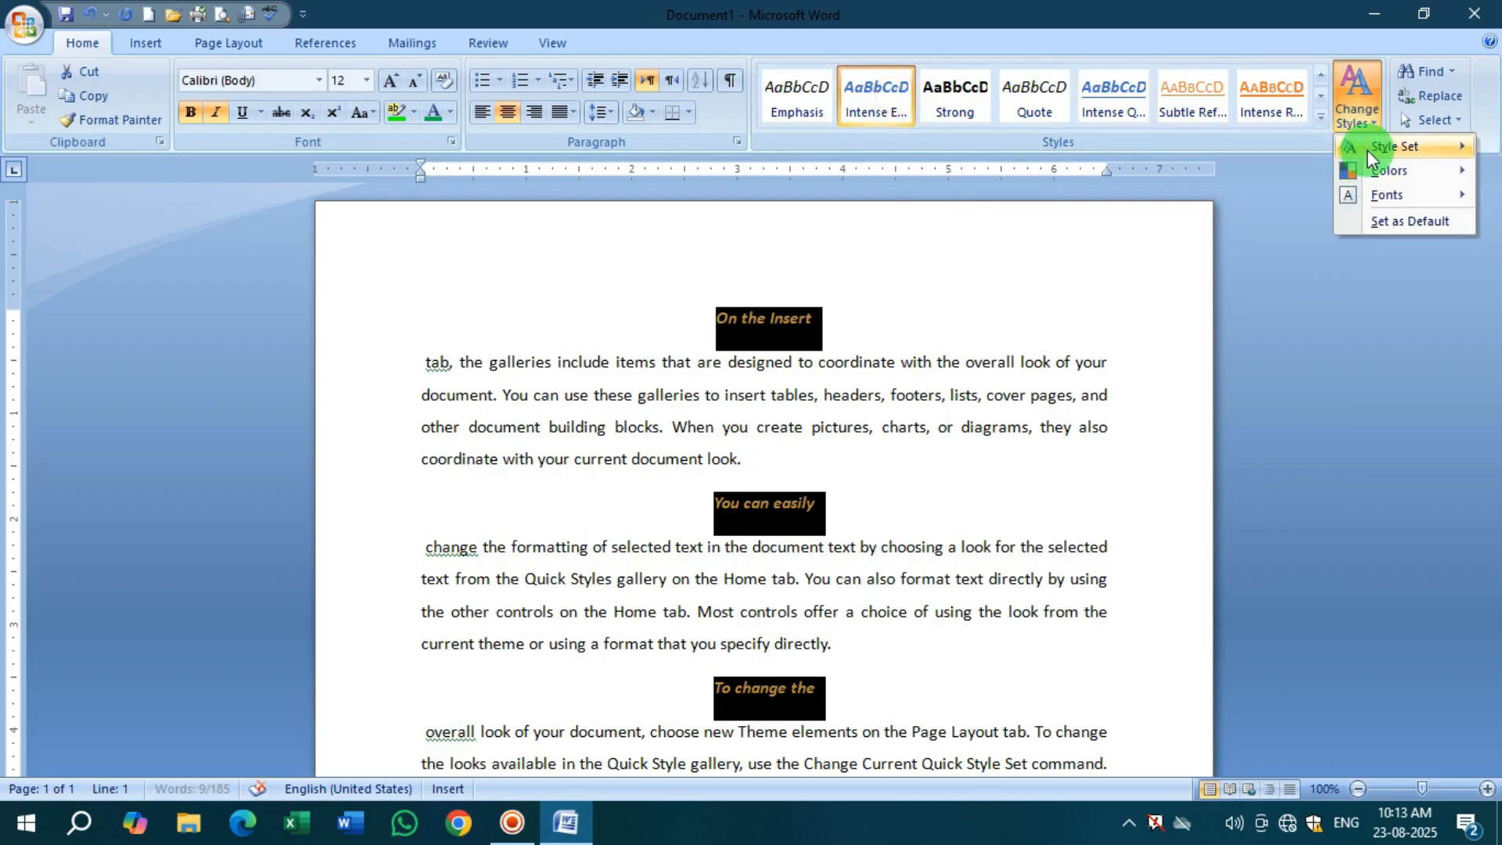
mouse_move(1367, 149)
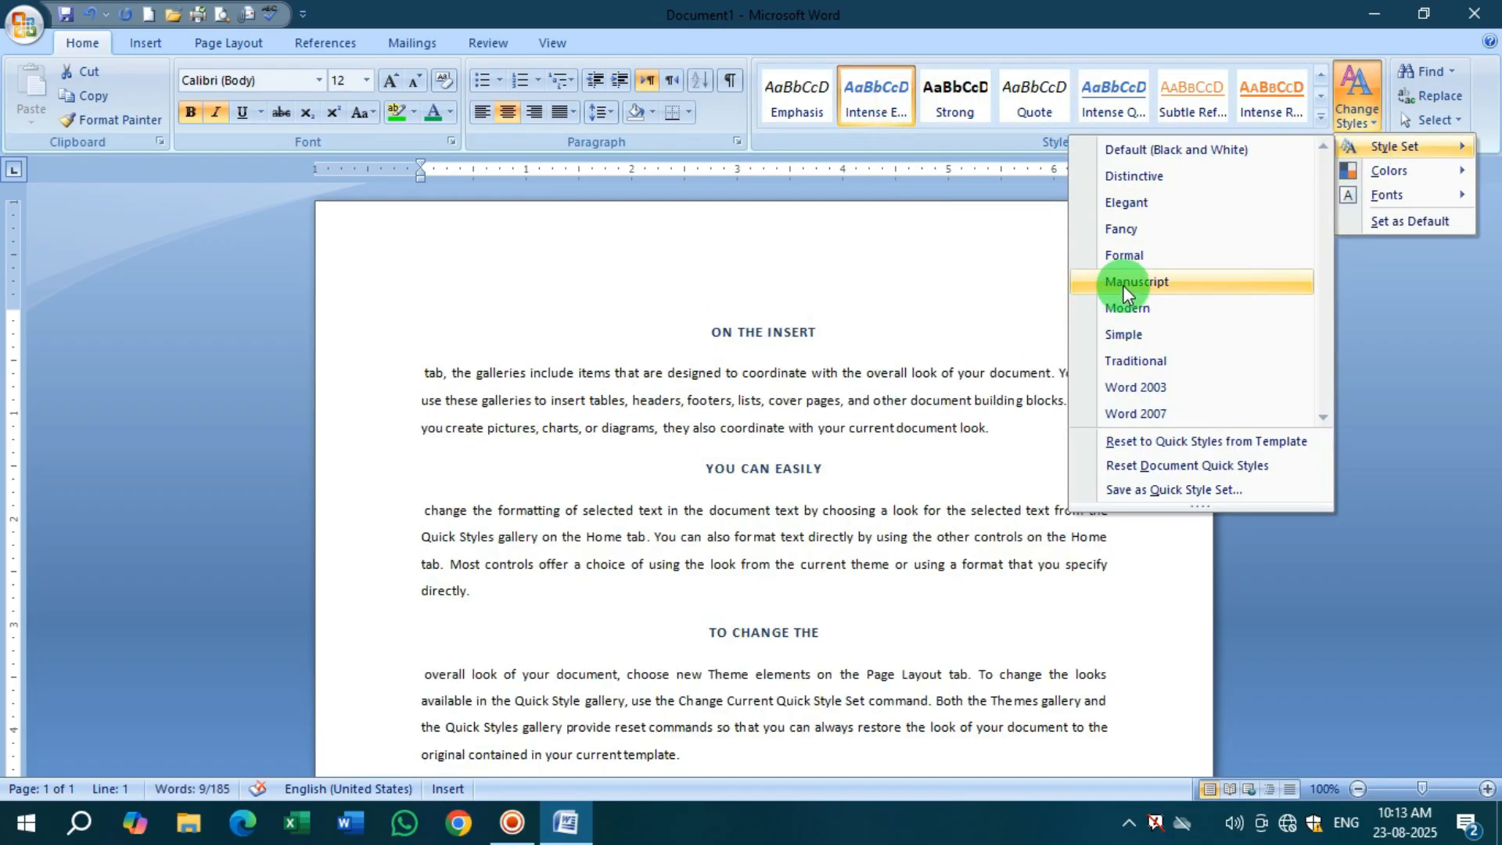
left_click(1134, 176)
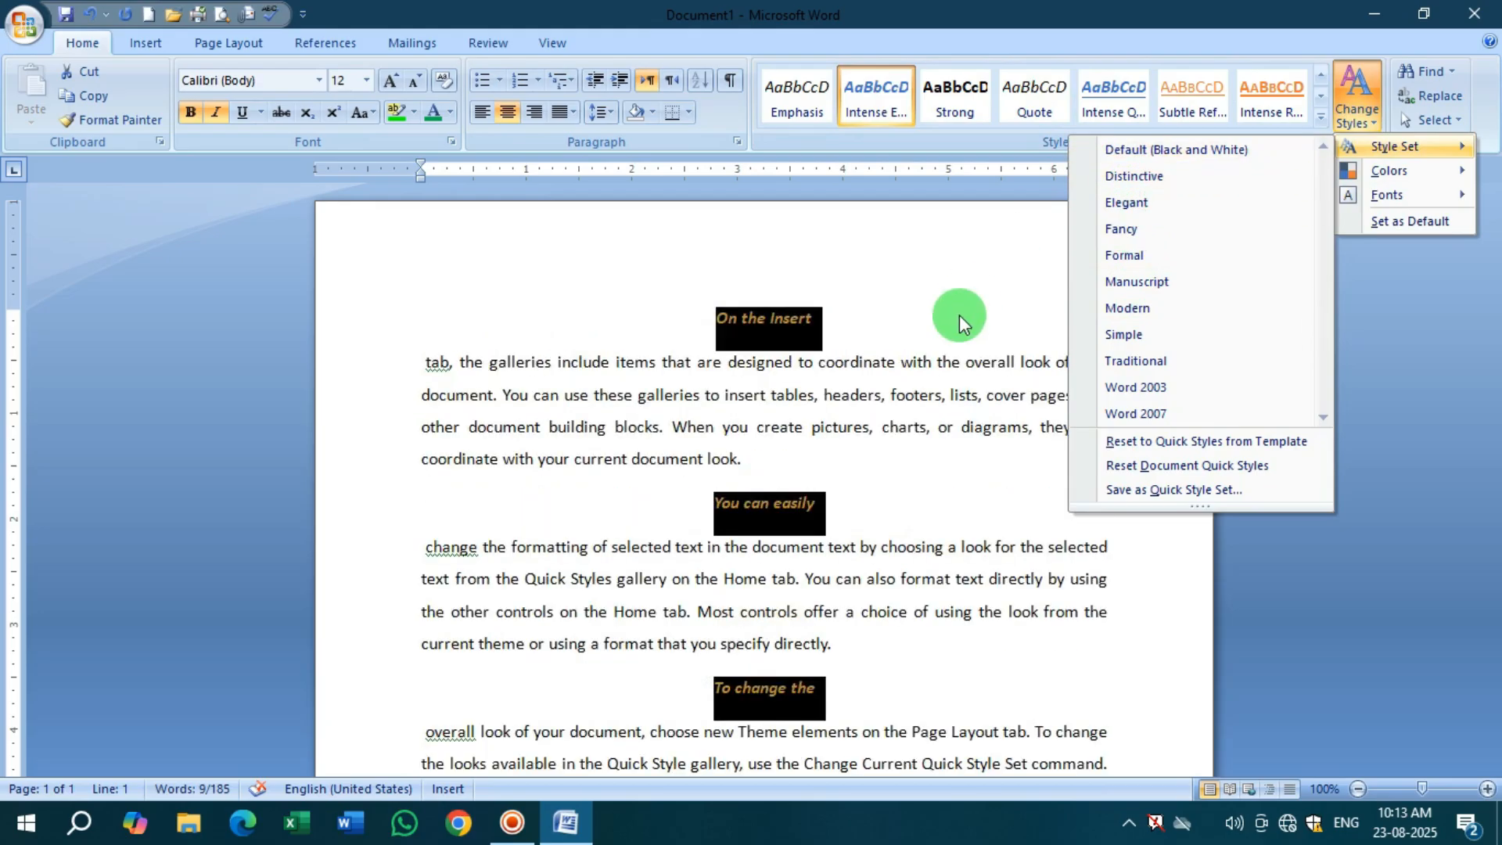
Apply the Heading 1 style to the three selected headings and centre them
left_click(1321, 117)
left_click(966, 104)
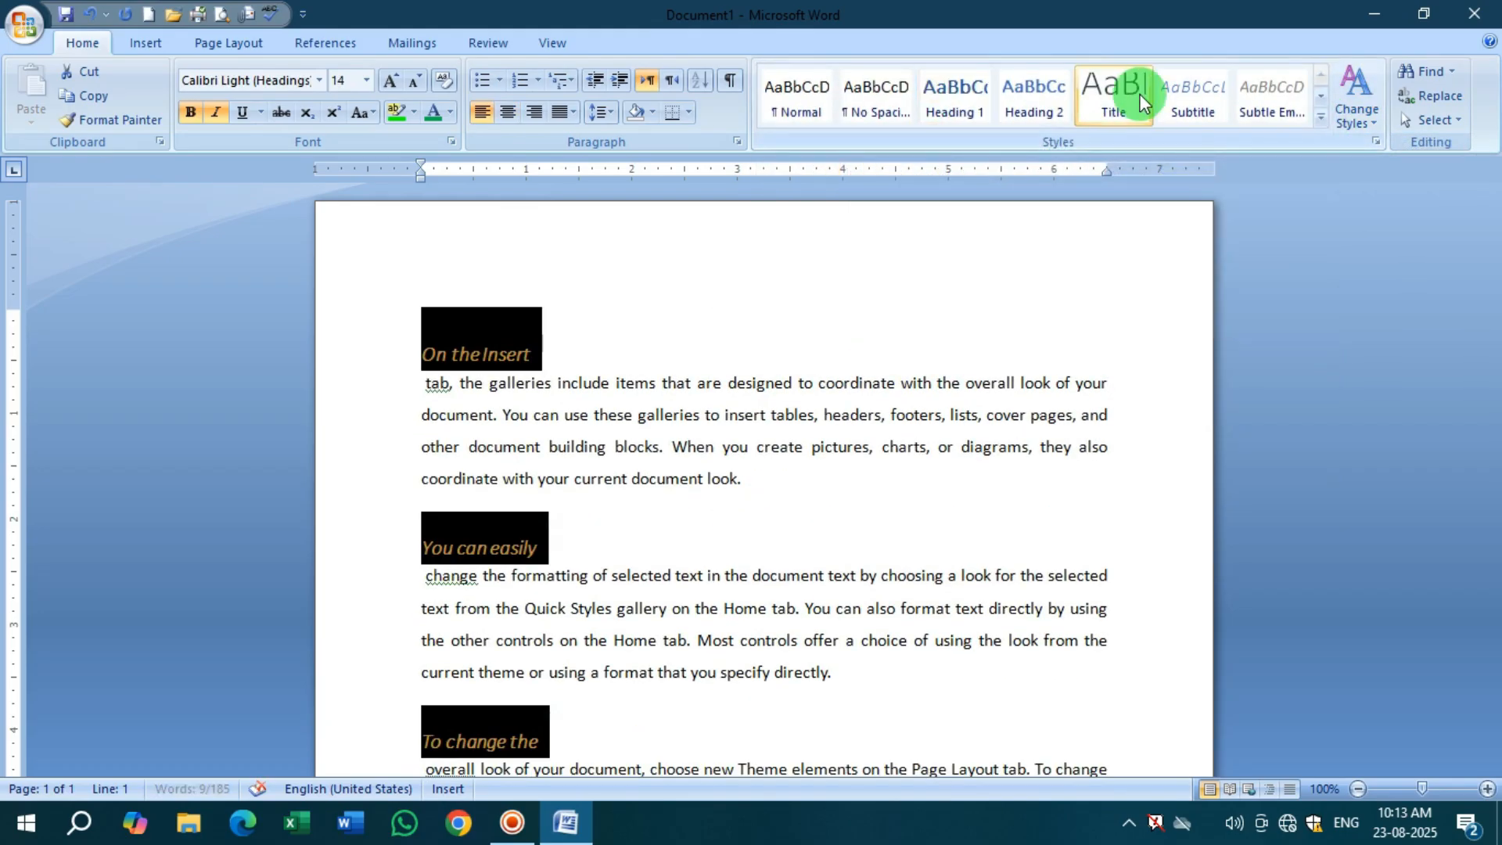
left_click(508, 112)
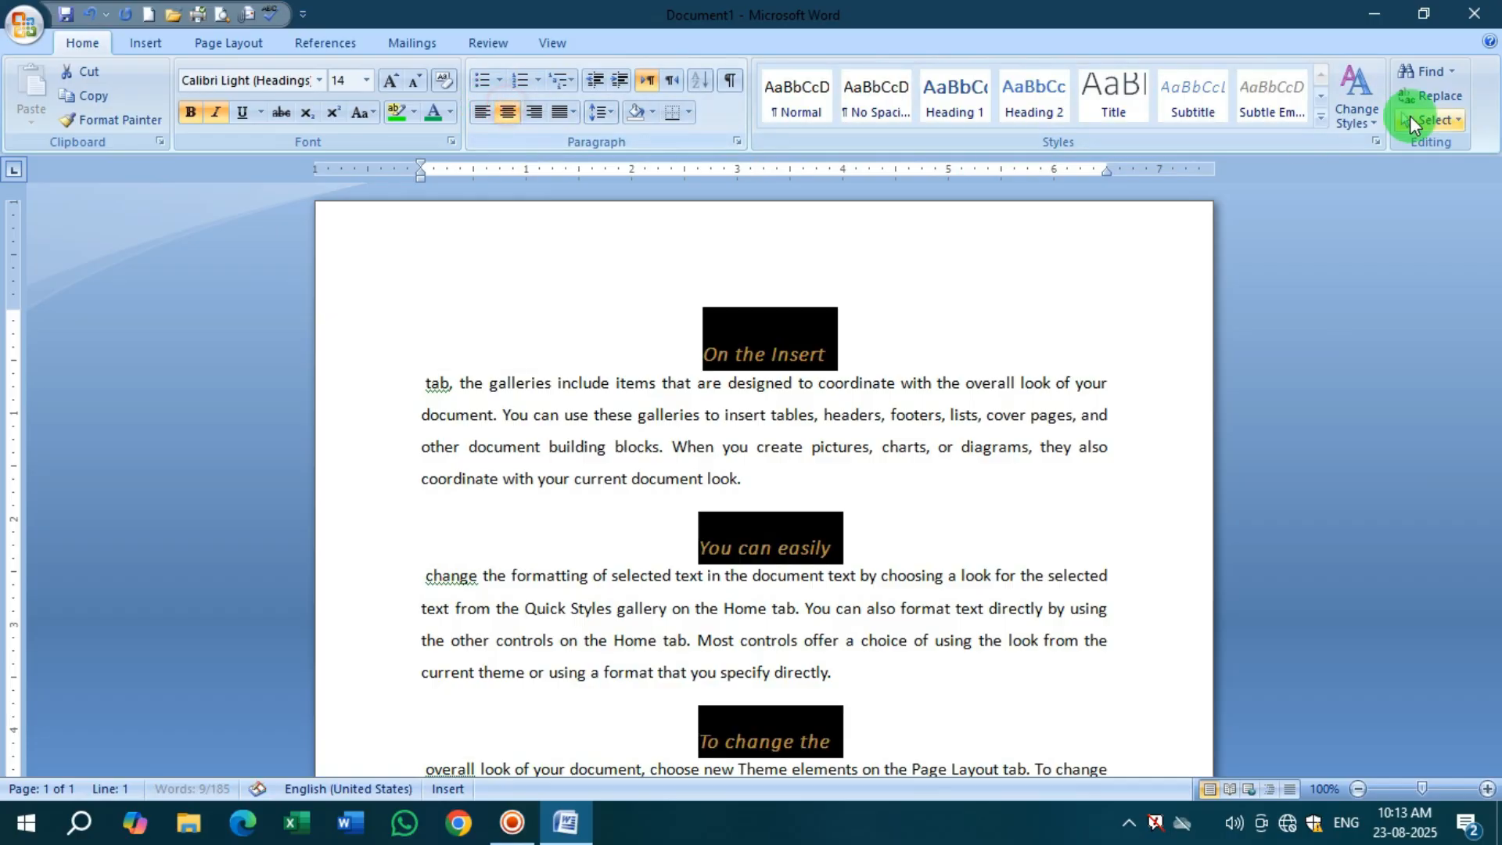
Change the document's style set to Fancy and deselect the headings
left_click(1361, 110)
mouse_move(1357, 143)
left_click(1137, 236)
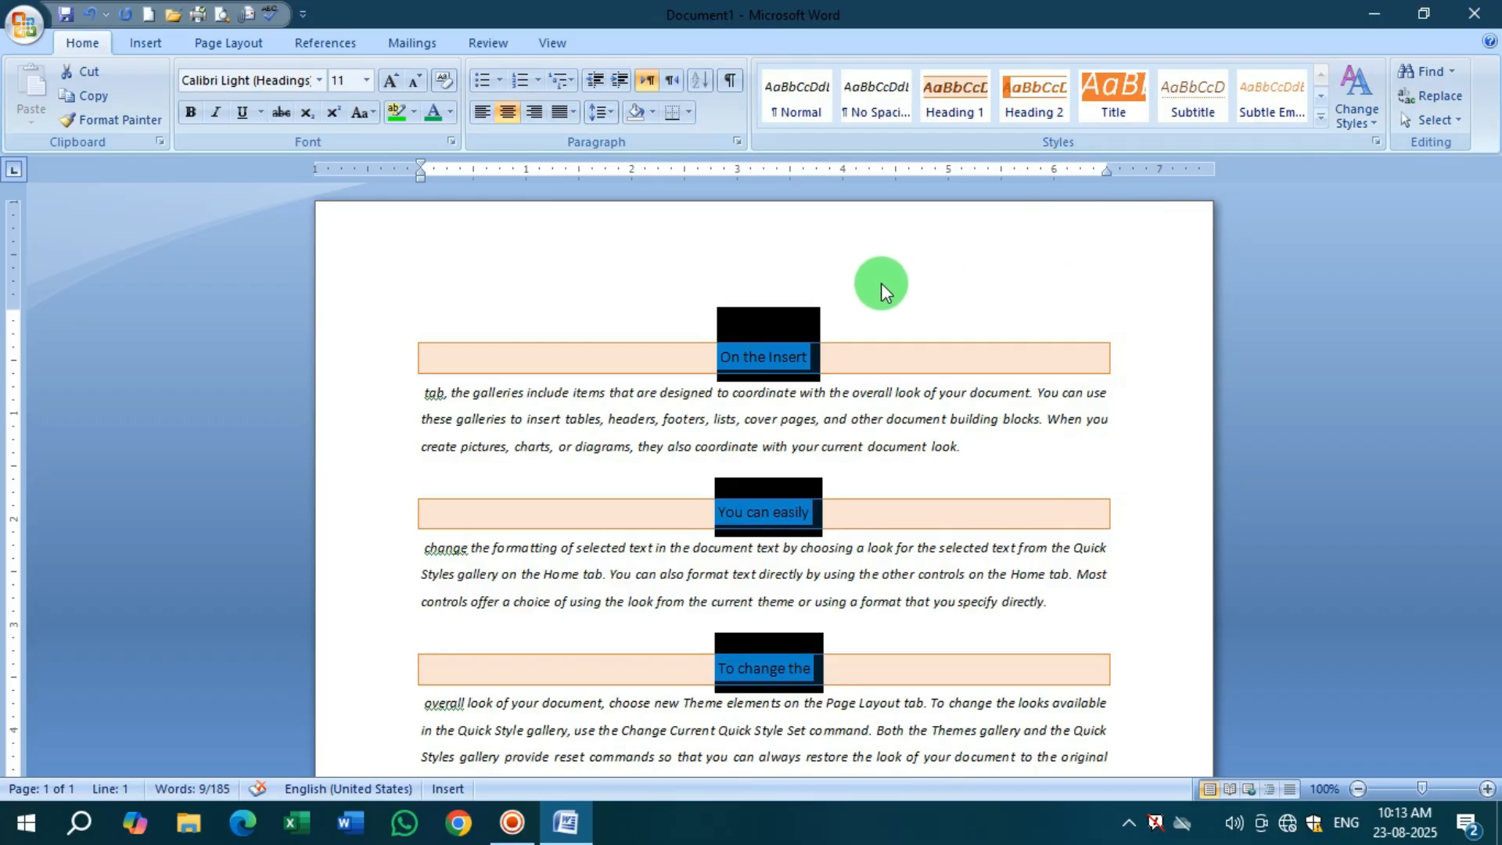
left_click(1060, 250)
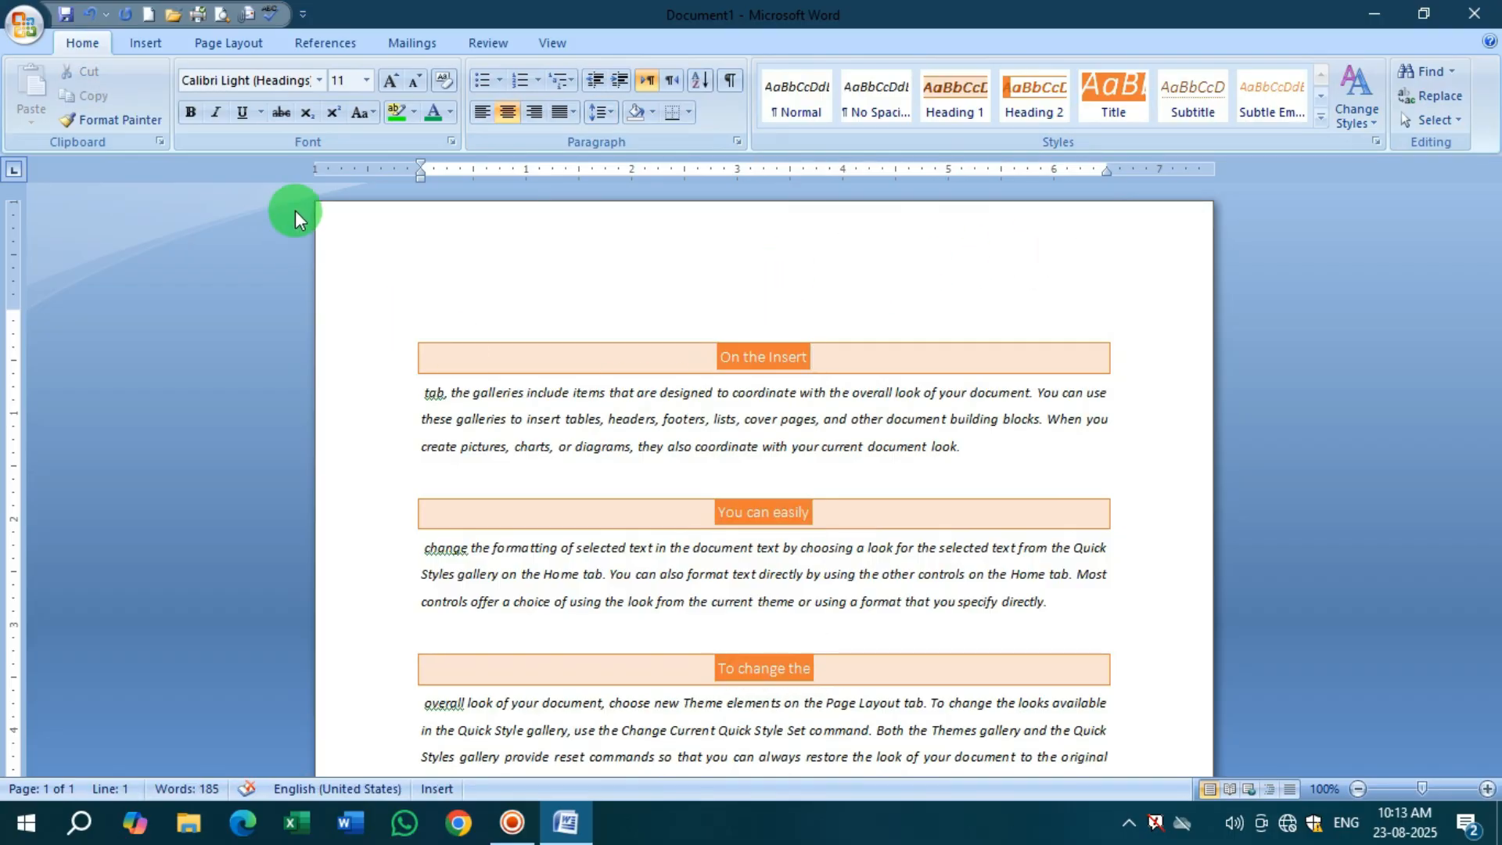
Apply the built-in Opulent theme to the document
left_click(236, 48)
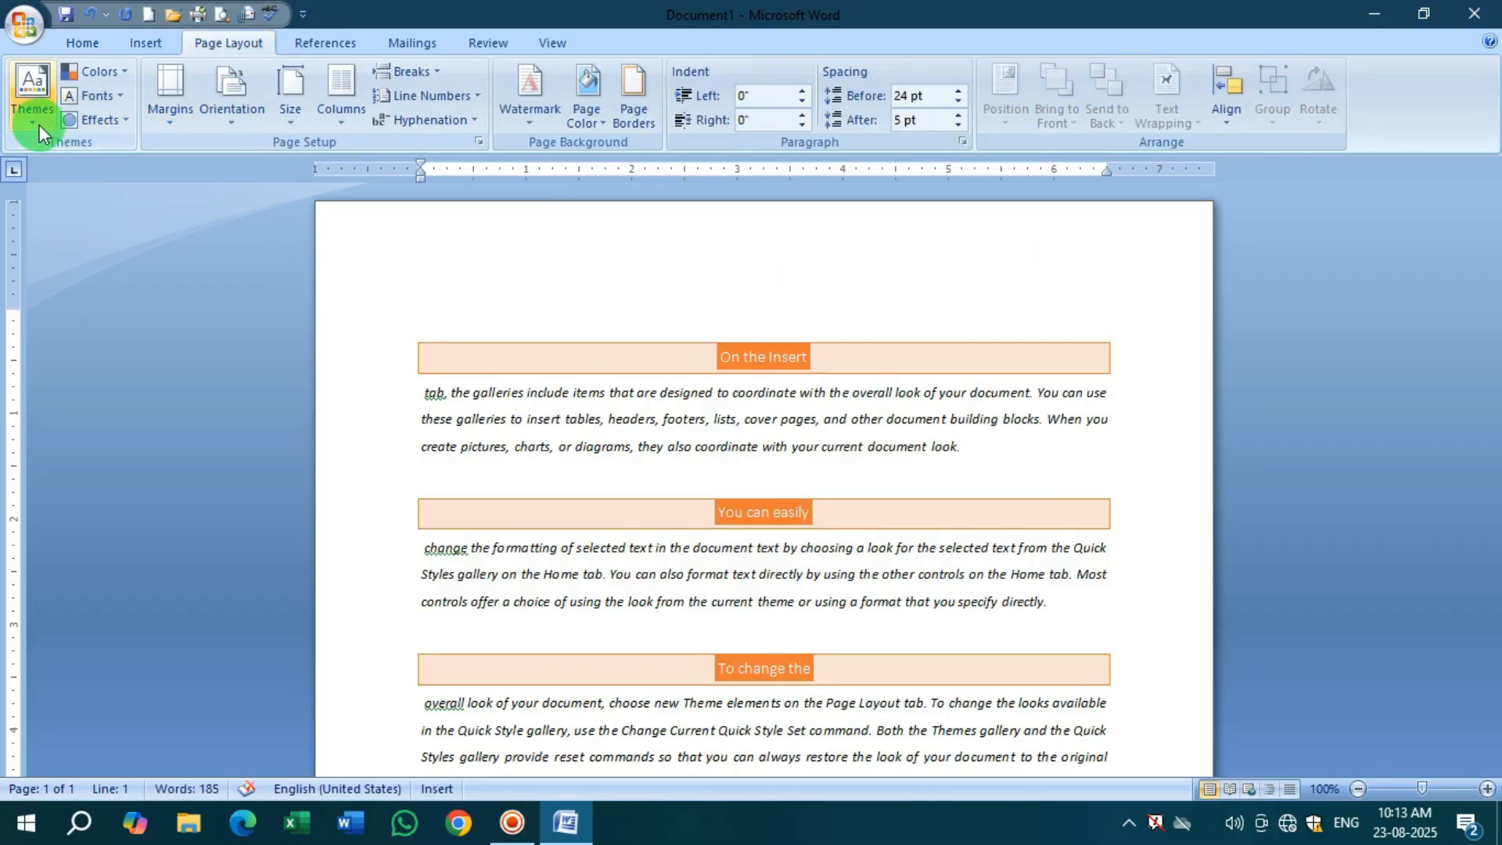
left_click(886, 404)
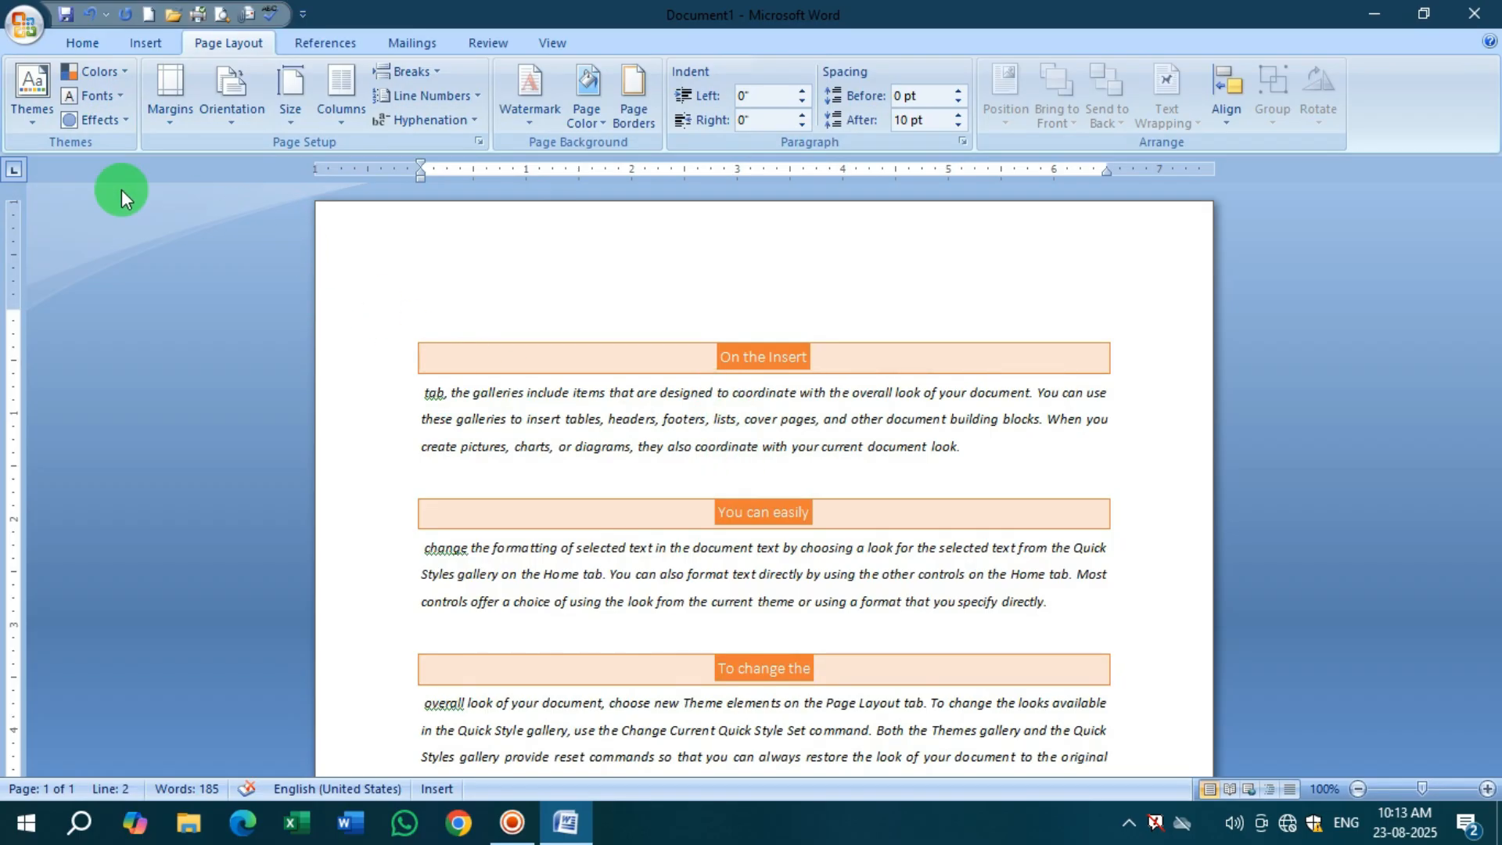
left_click(52, 115)
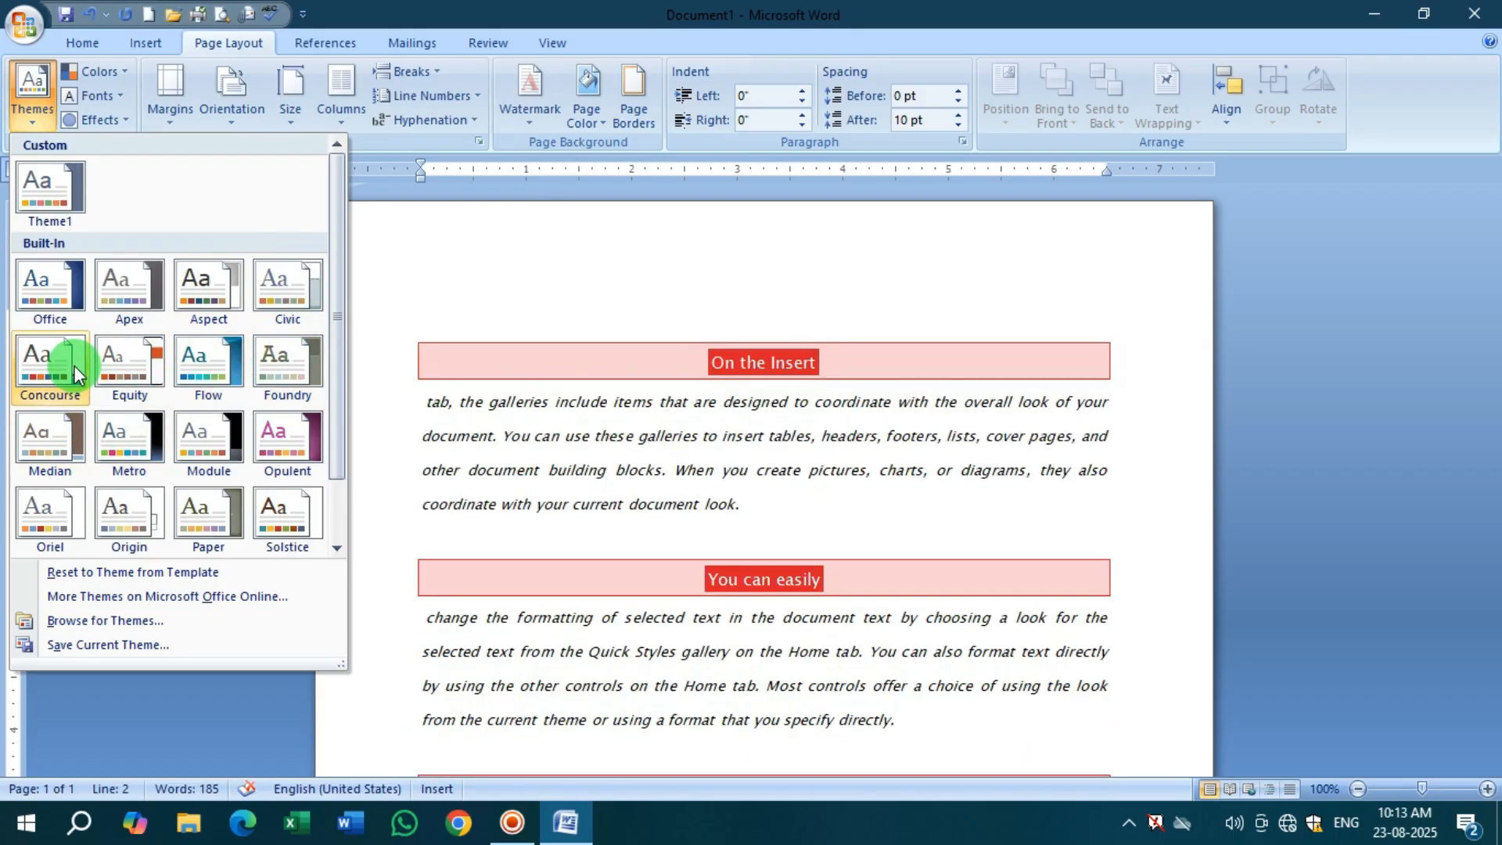
left_click(288, 428)
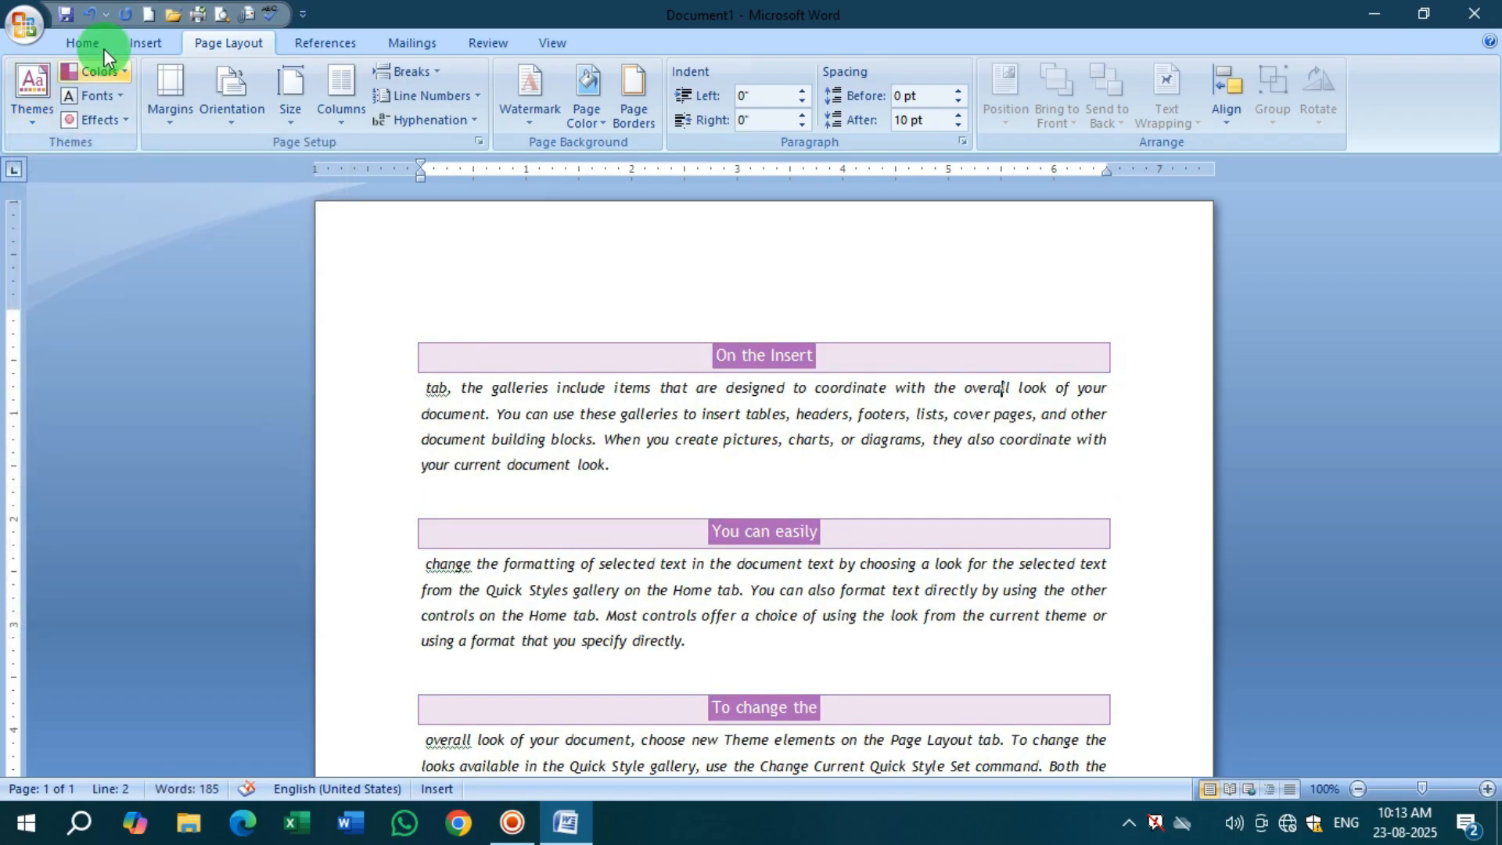
Set the theme colors to Oriel and the theme fonts to Aspect (Verdana)
left_click(91, 76)
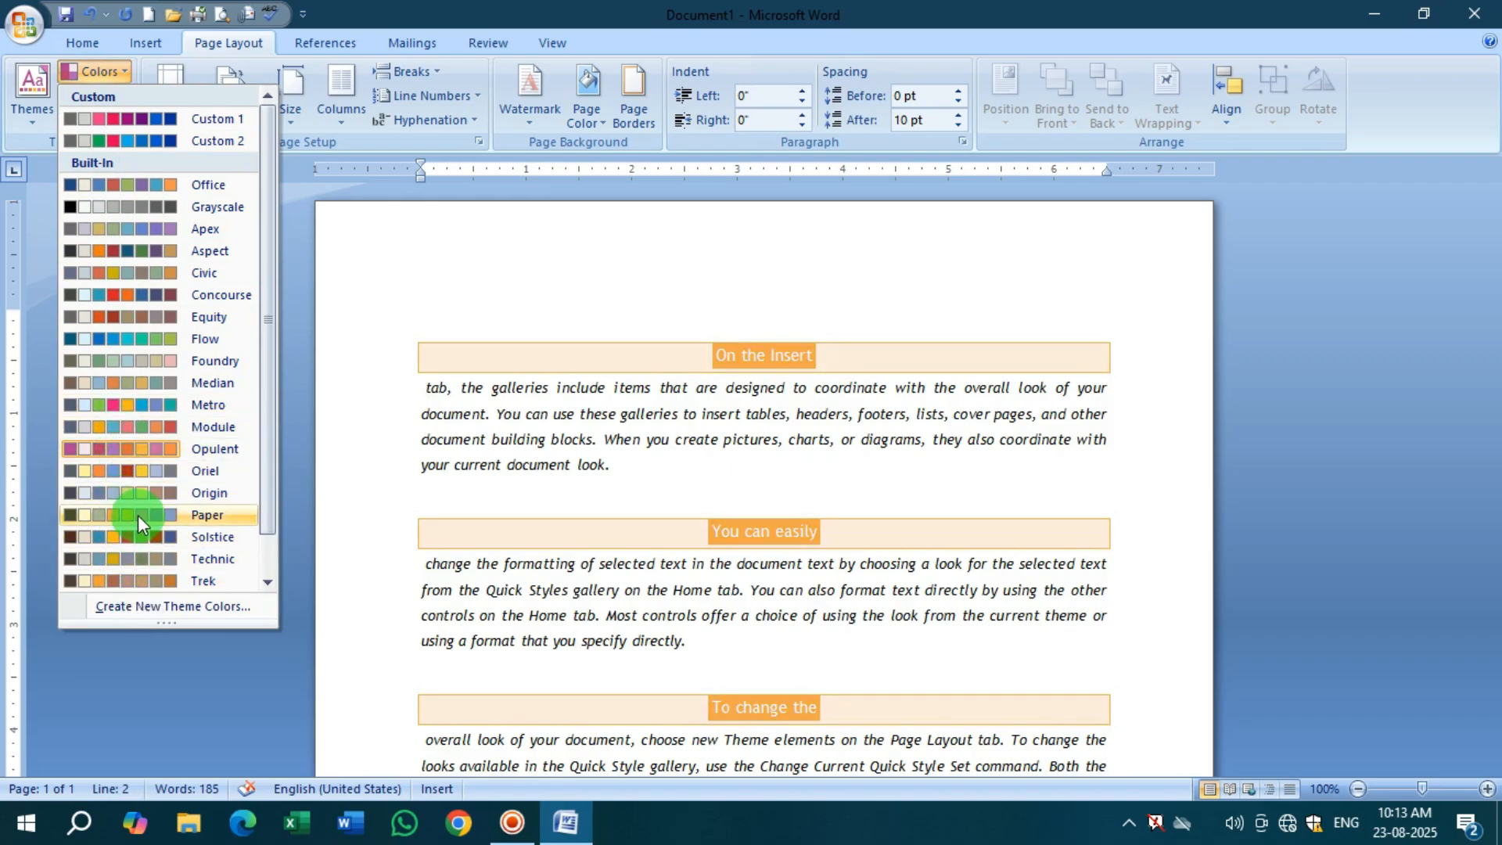
left_click(138, 476)
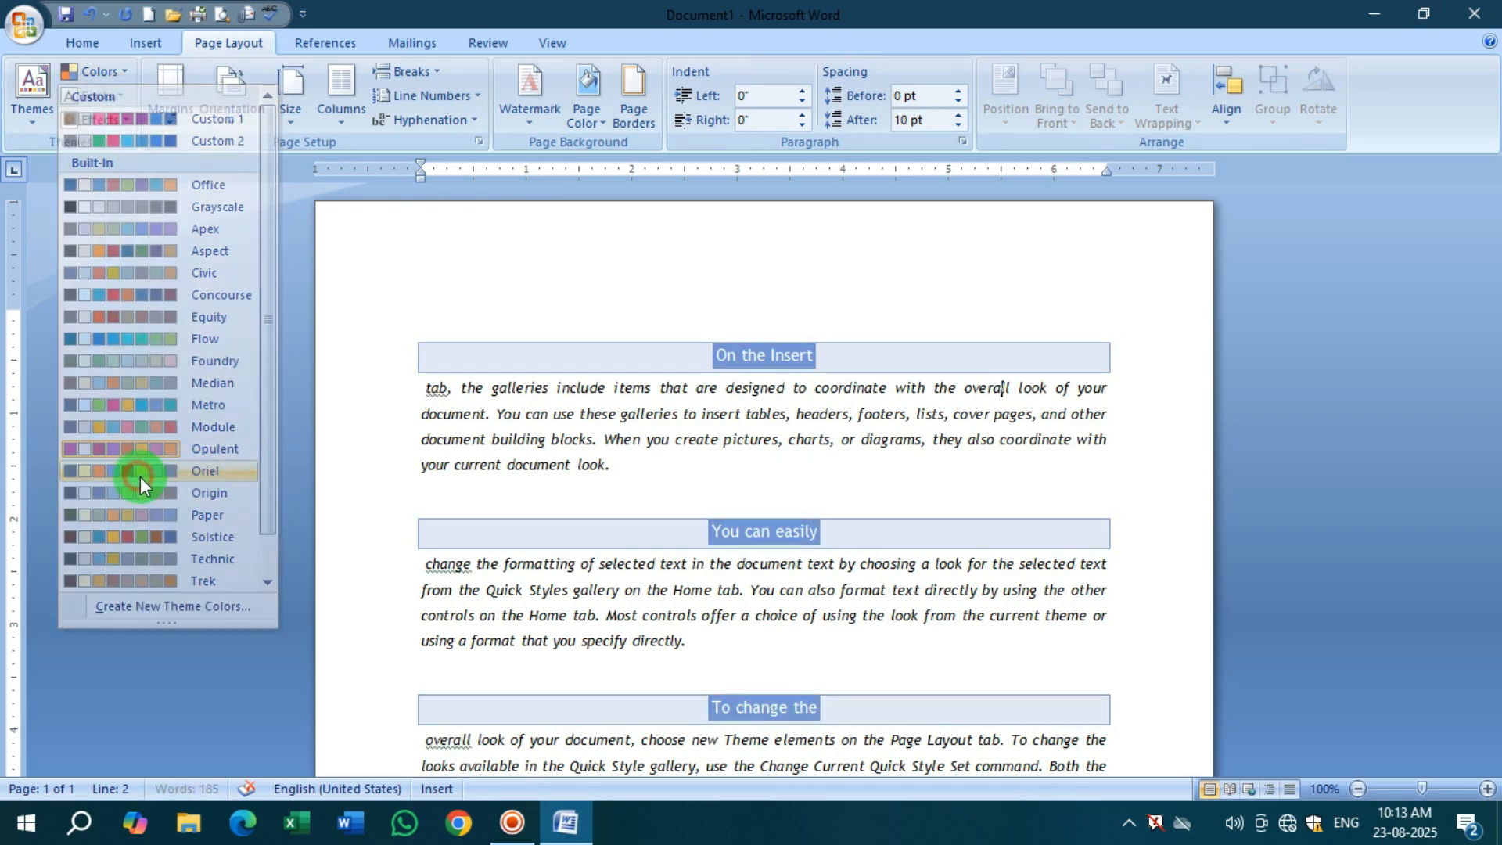
left_click(125, 94)
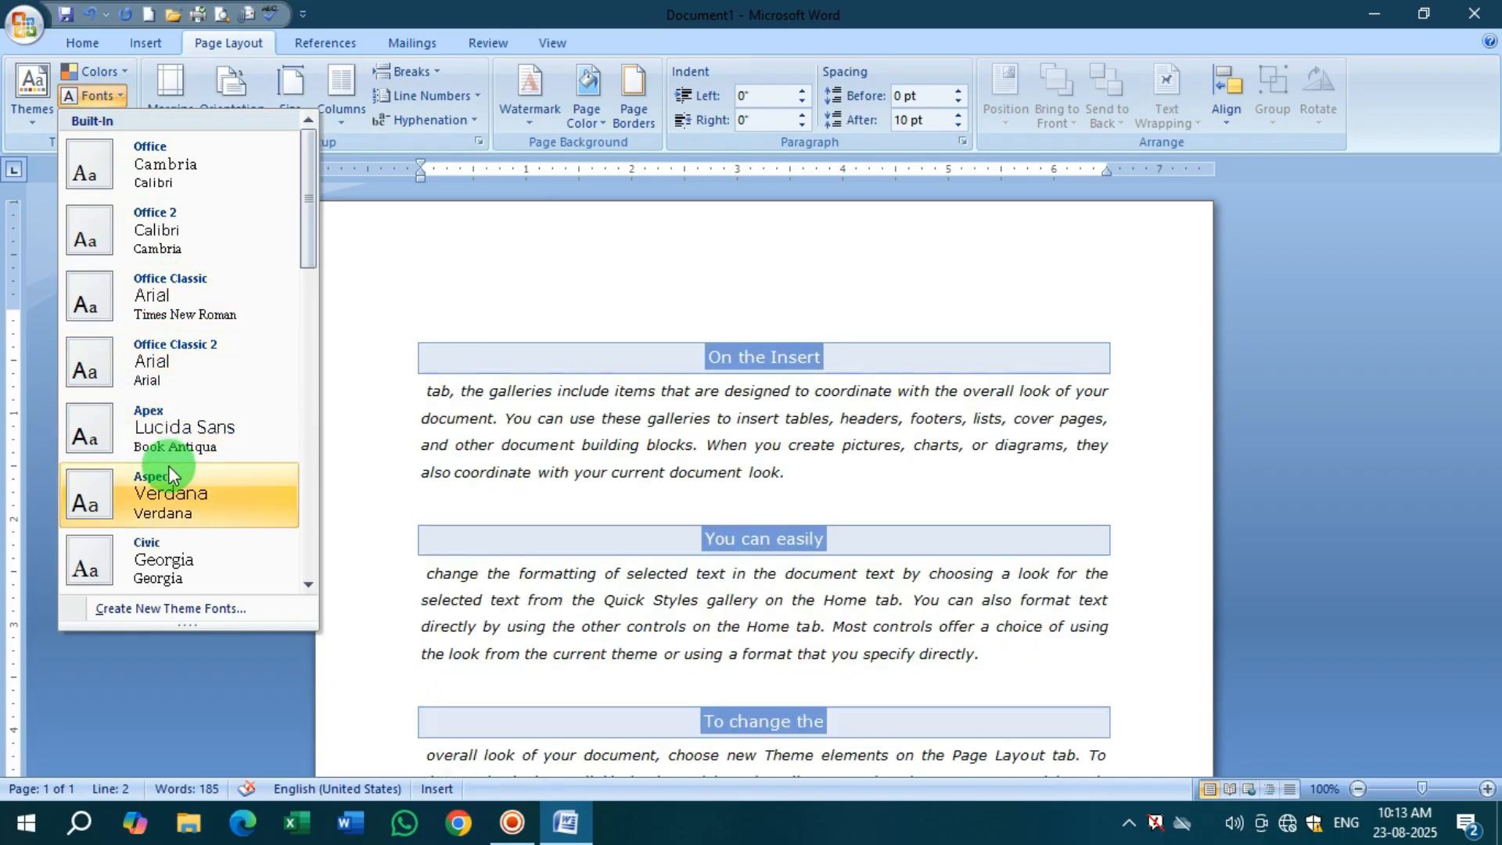
left_click(169, 491)
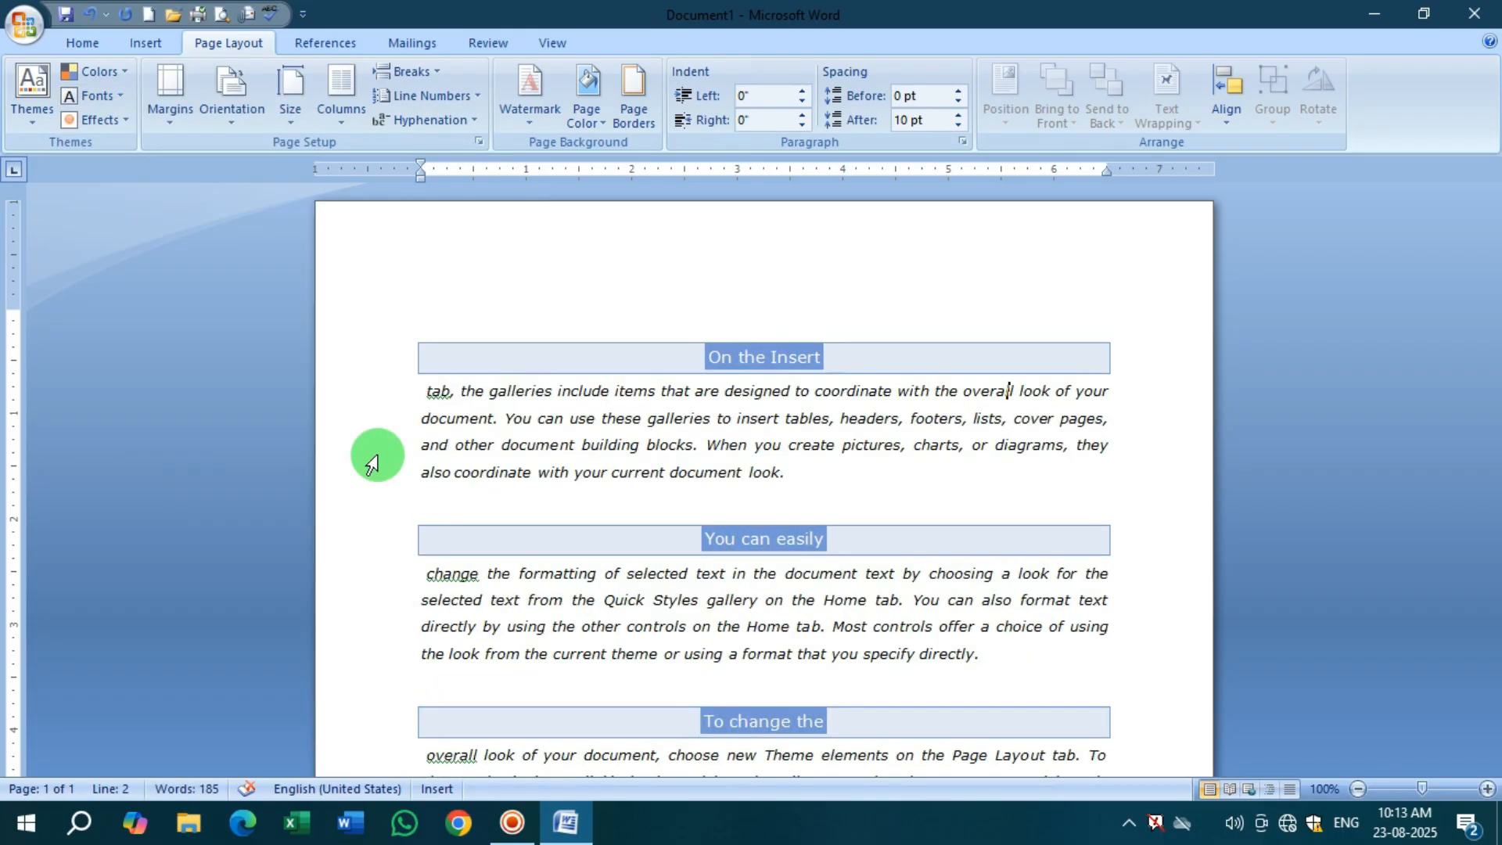
Insert a SmartArt graphic using the first Cycle layout, with circles joined by arrows
scroll(788, 313, "down", 4)
scroll(787, 313, "down", 4)
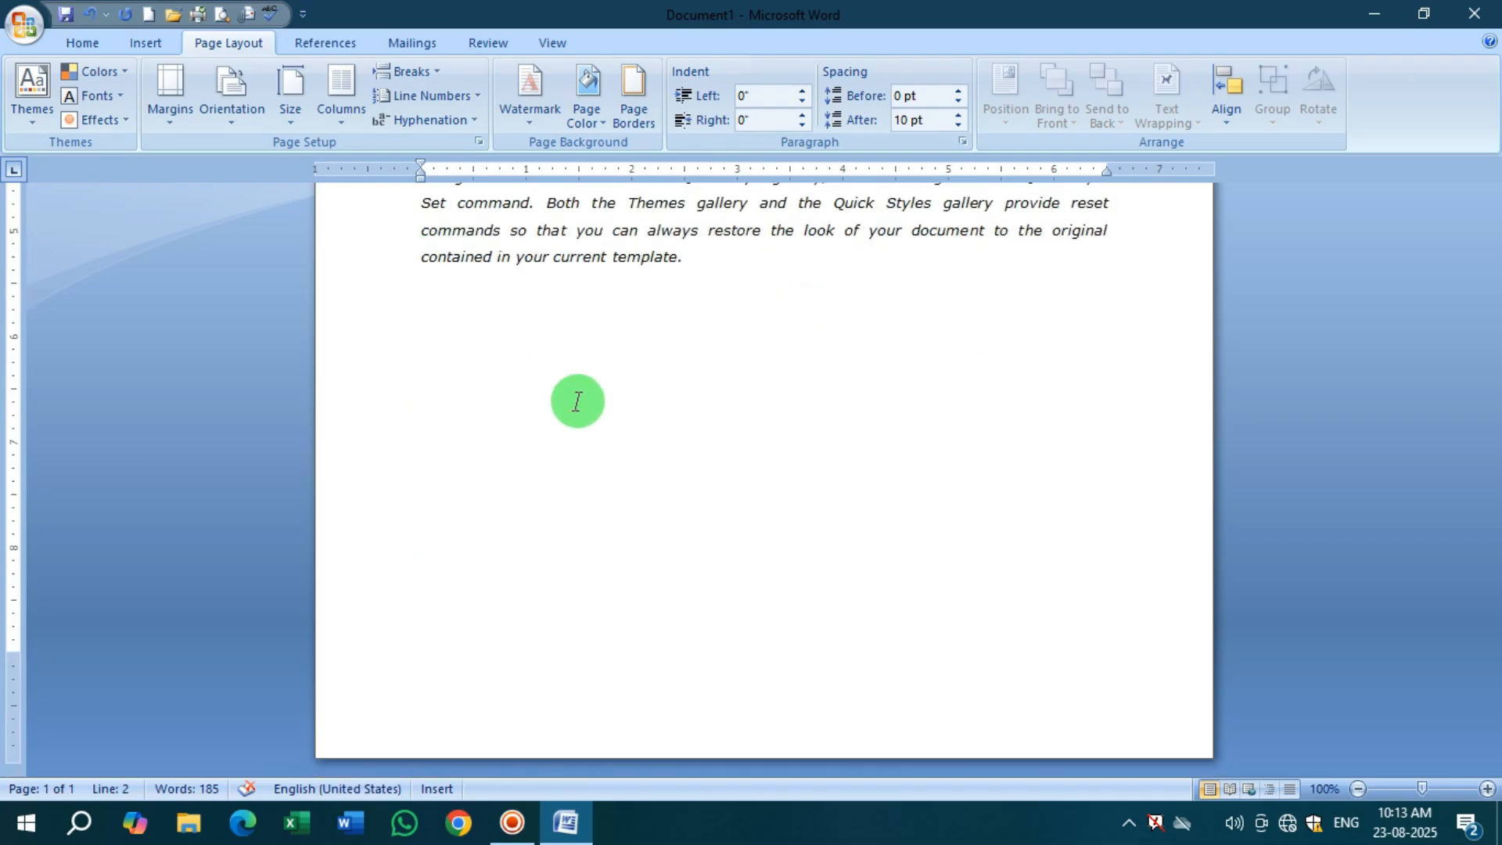
left_click(141, 43)
left_click(382, 82)
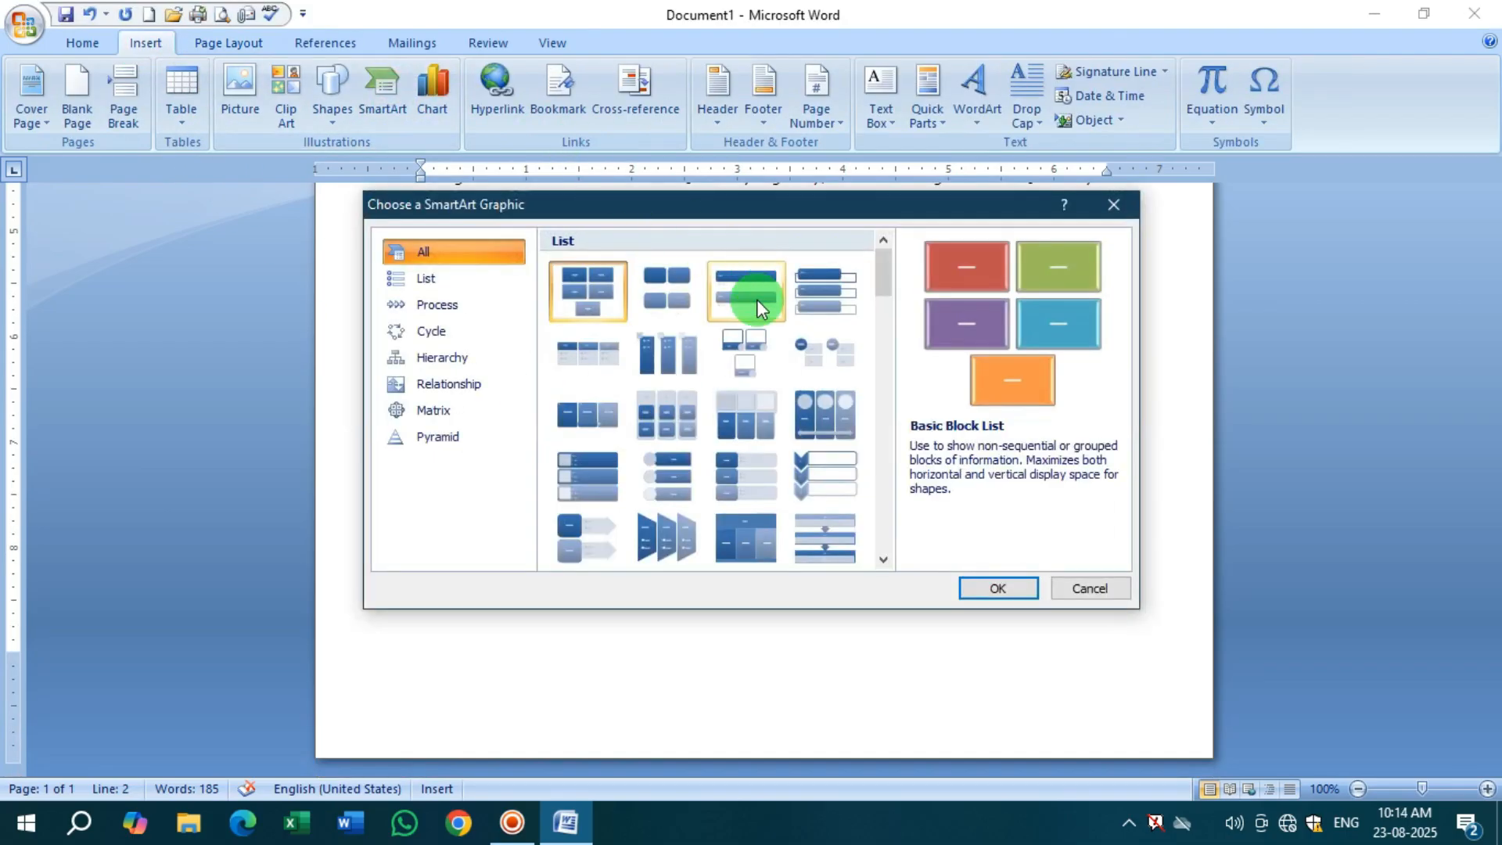
left_click(462, 333)
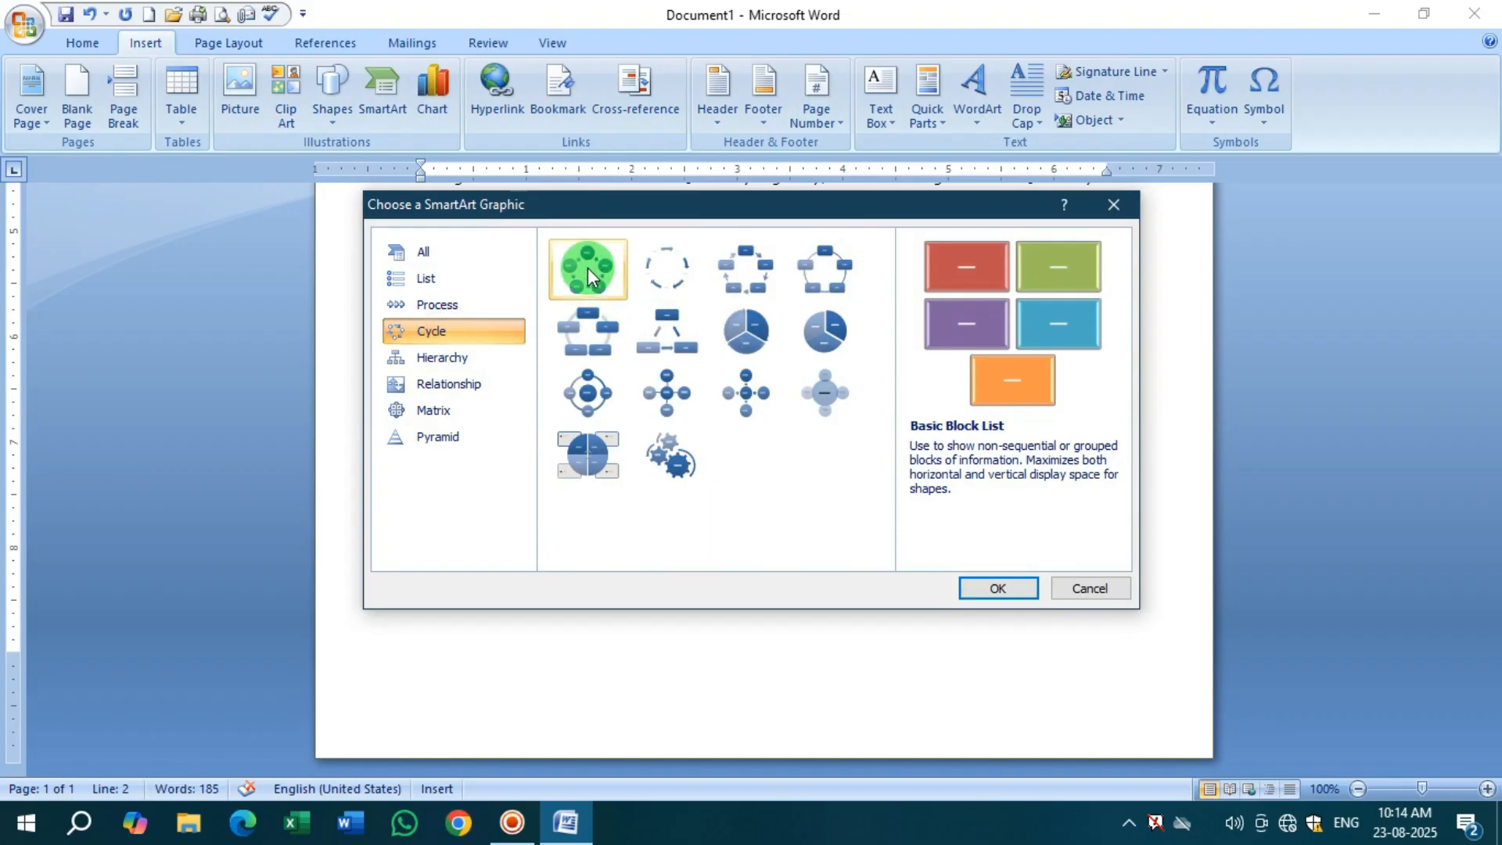
double_click(588, 267)
Recolor the SmartArt cycle with the second Colorful scheme and give it a glossy three-dimensional SmartArt style
scroll(833, 341, "down", 2)
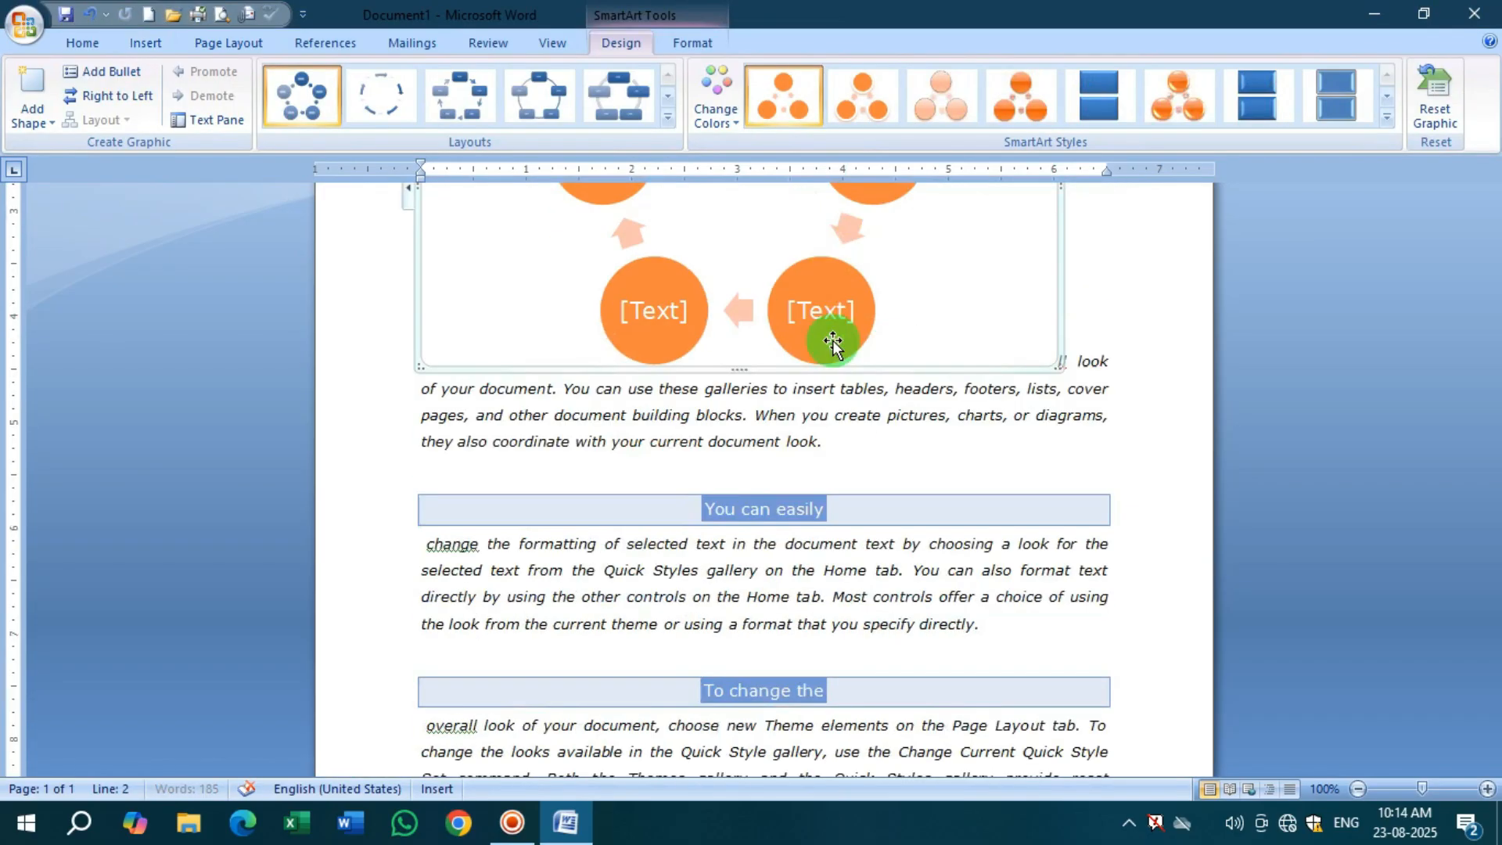
scroll(833, 341, "up", 2)
left_click(704, 116)
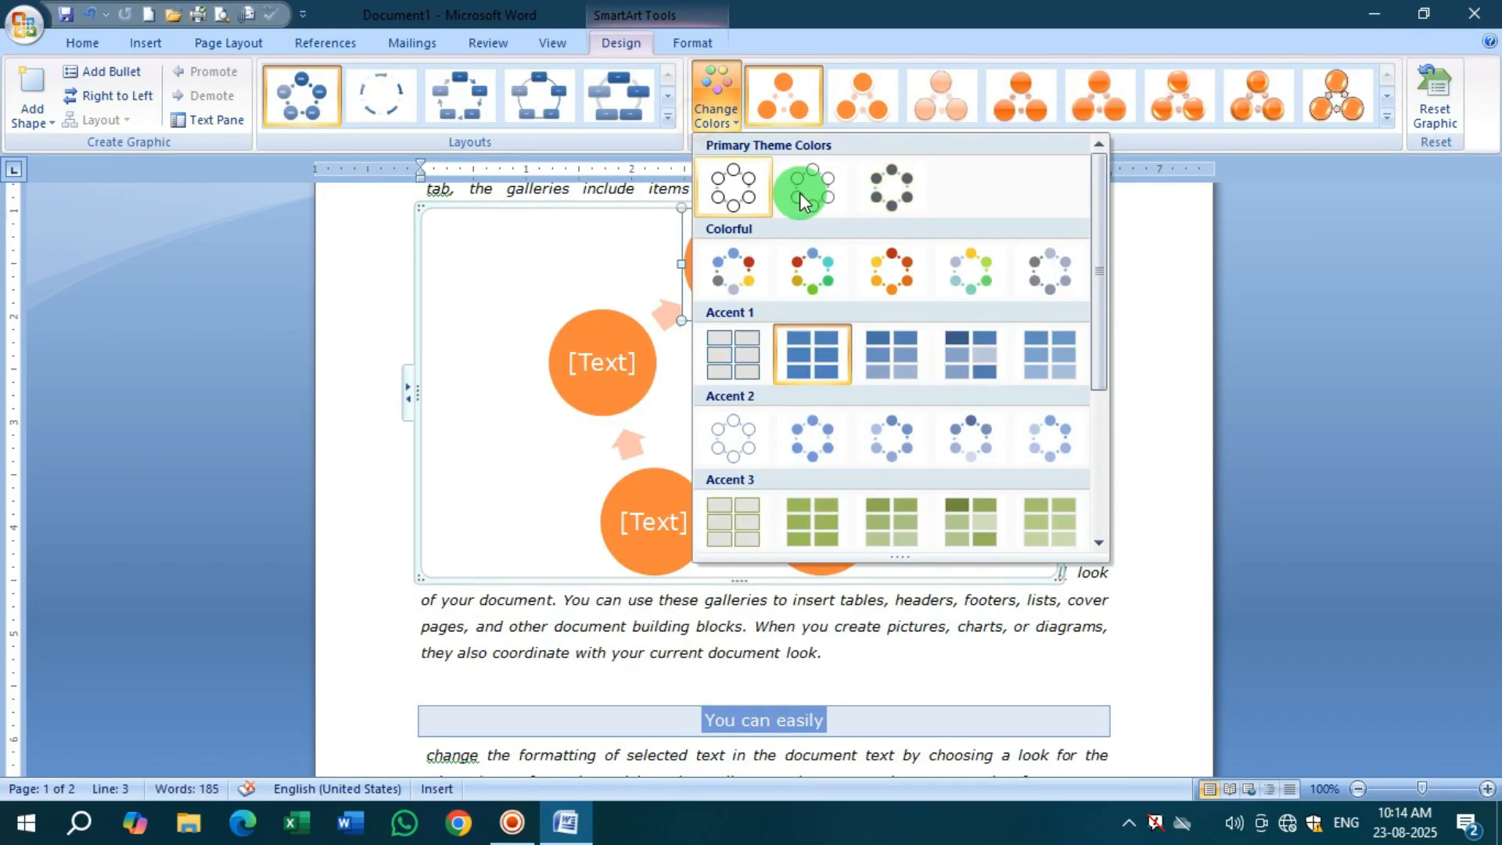
left_click(833, 278)
left_click(1199, 103)
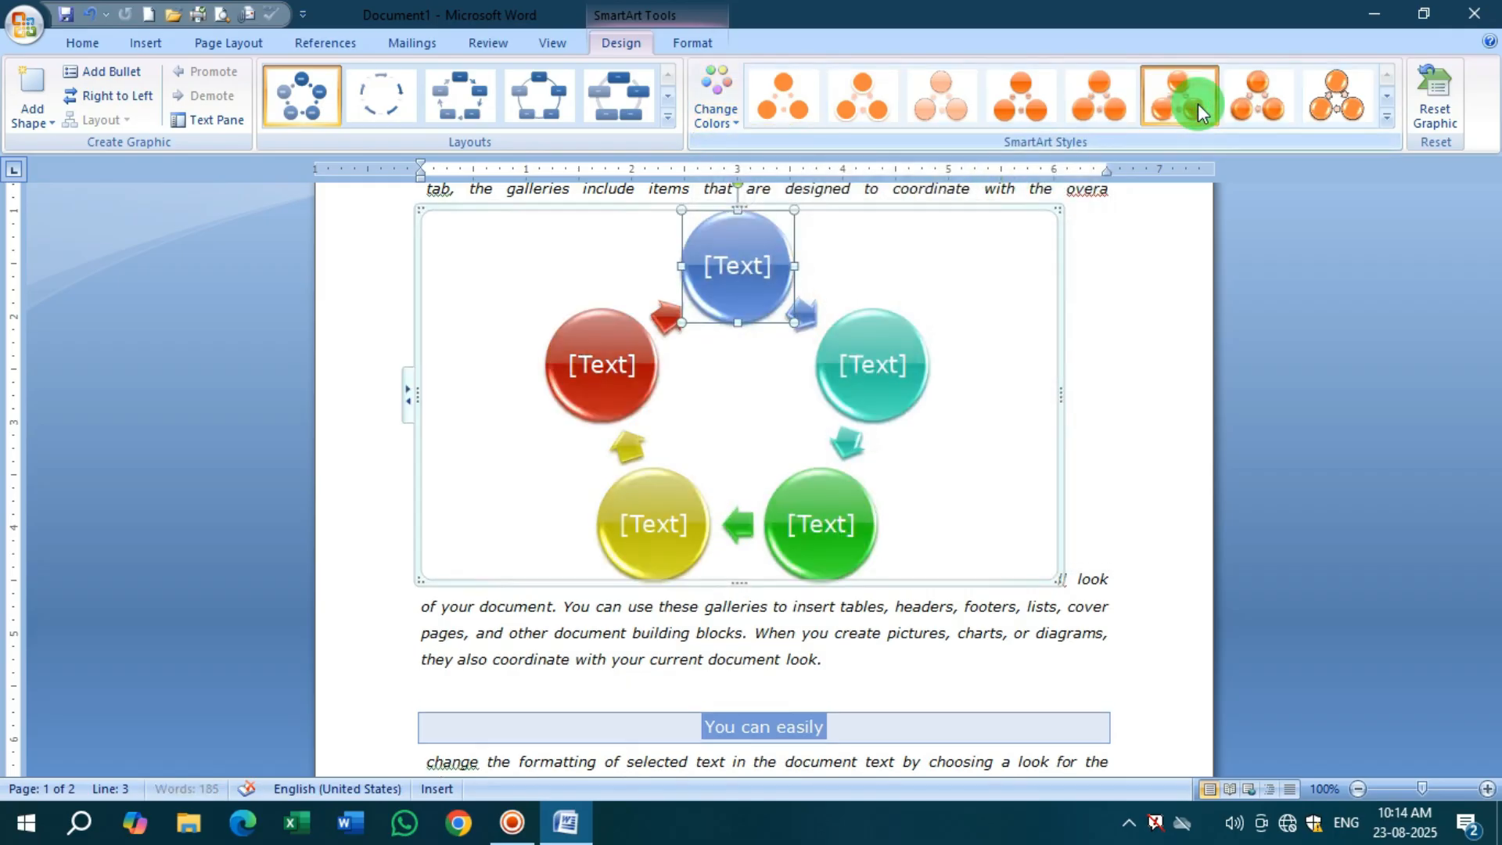
Set the theme effects to Oriel
scroll(491, 444, "up", 1)
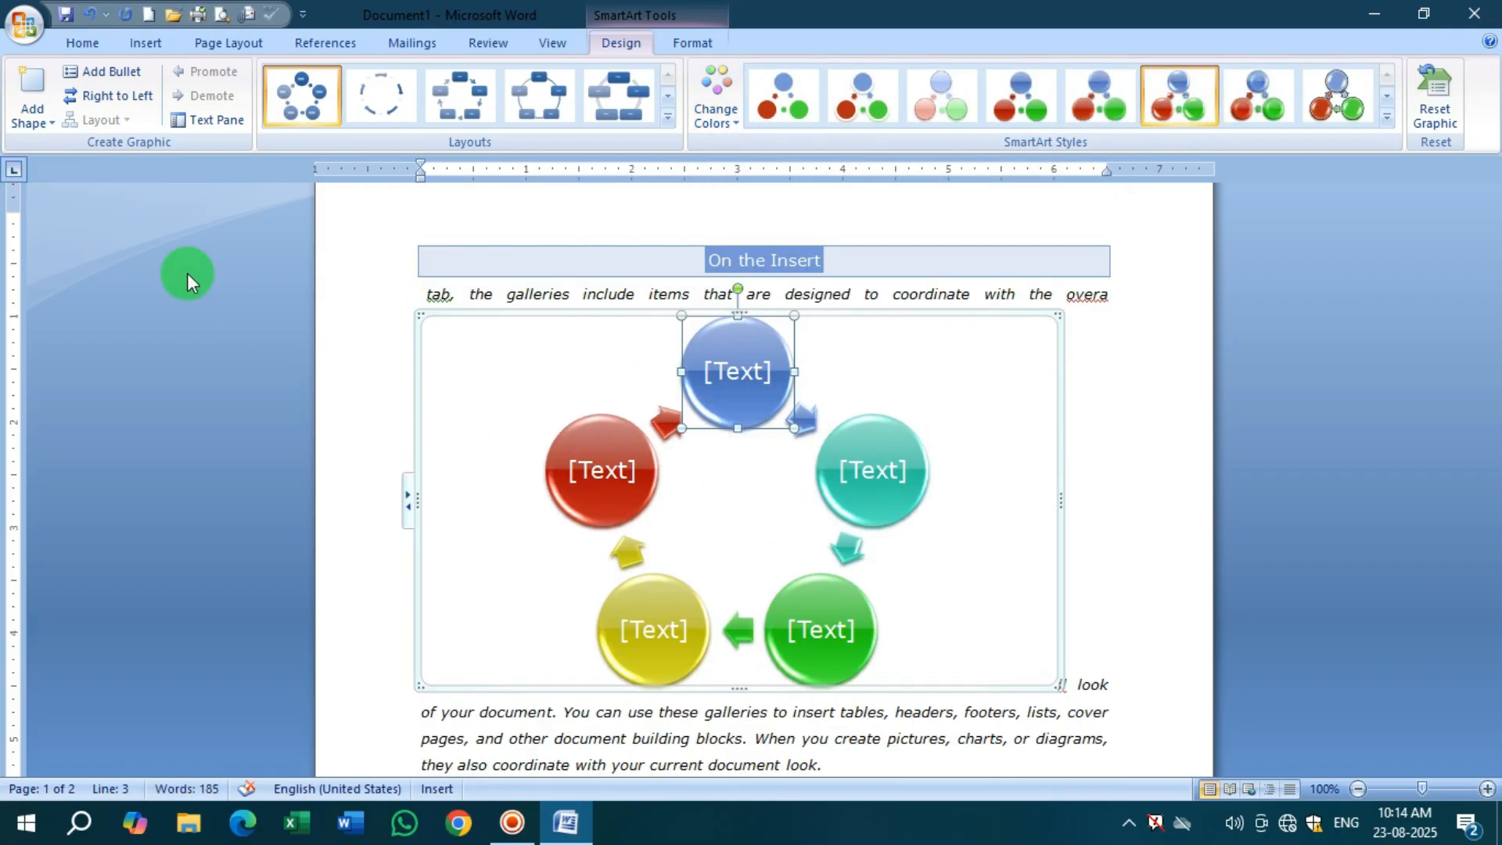
left_click(270, 44)
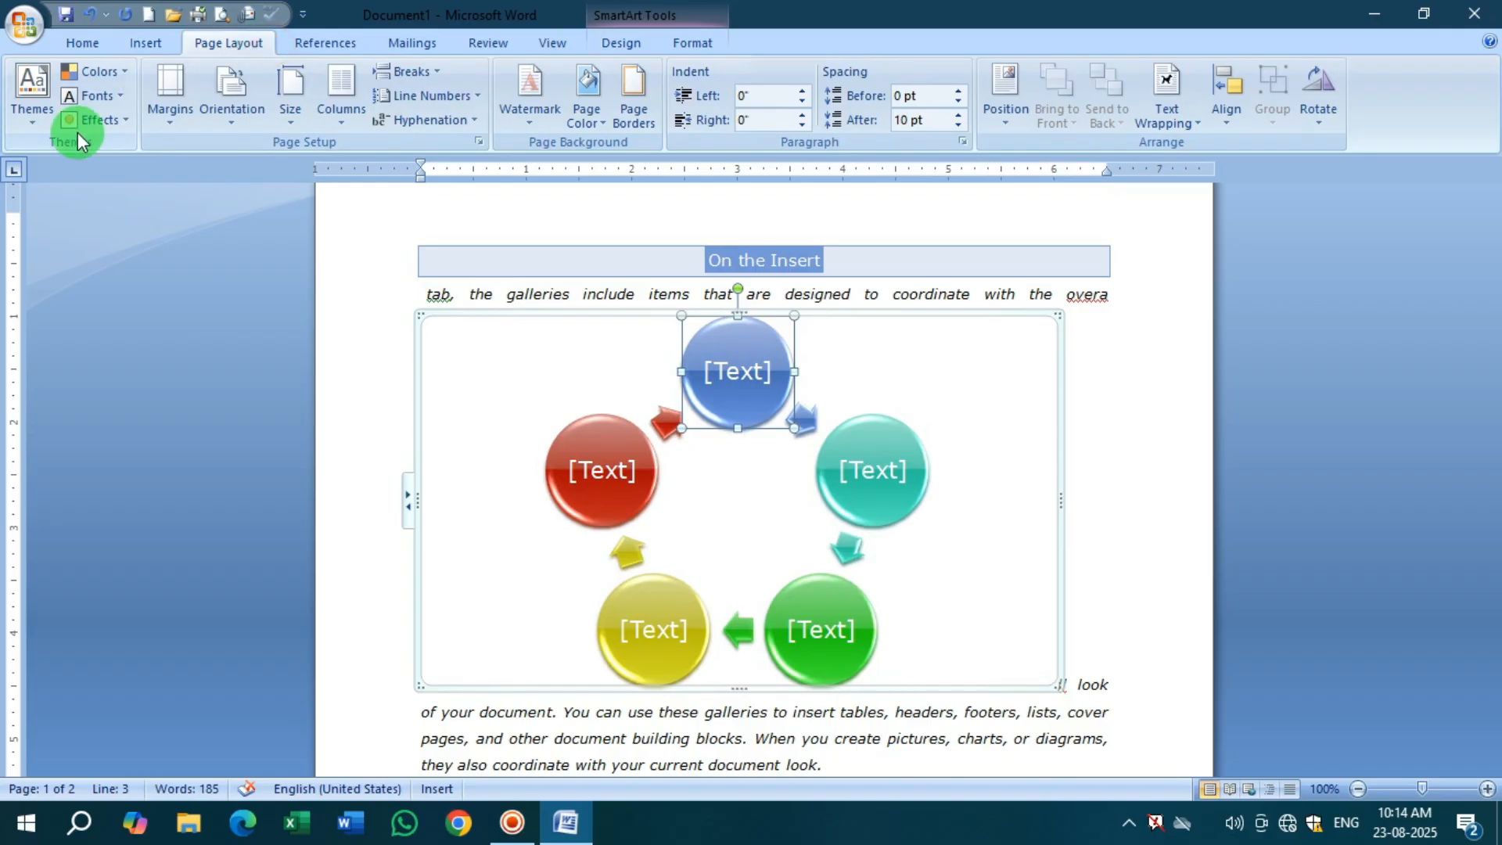
left_click(97, 124)
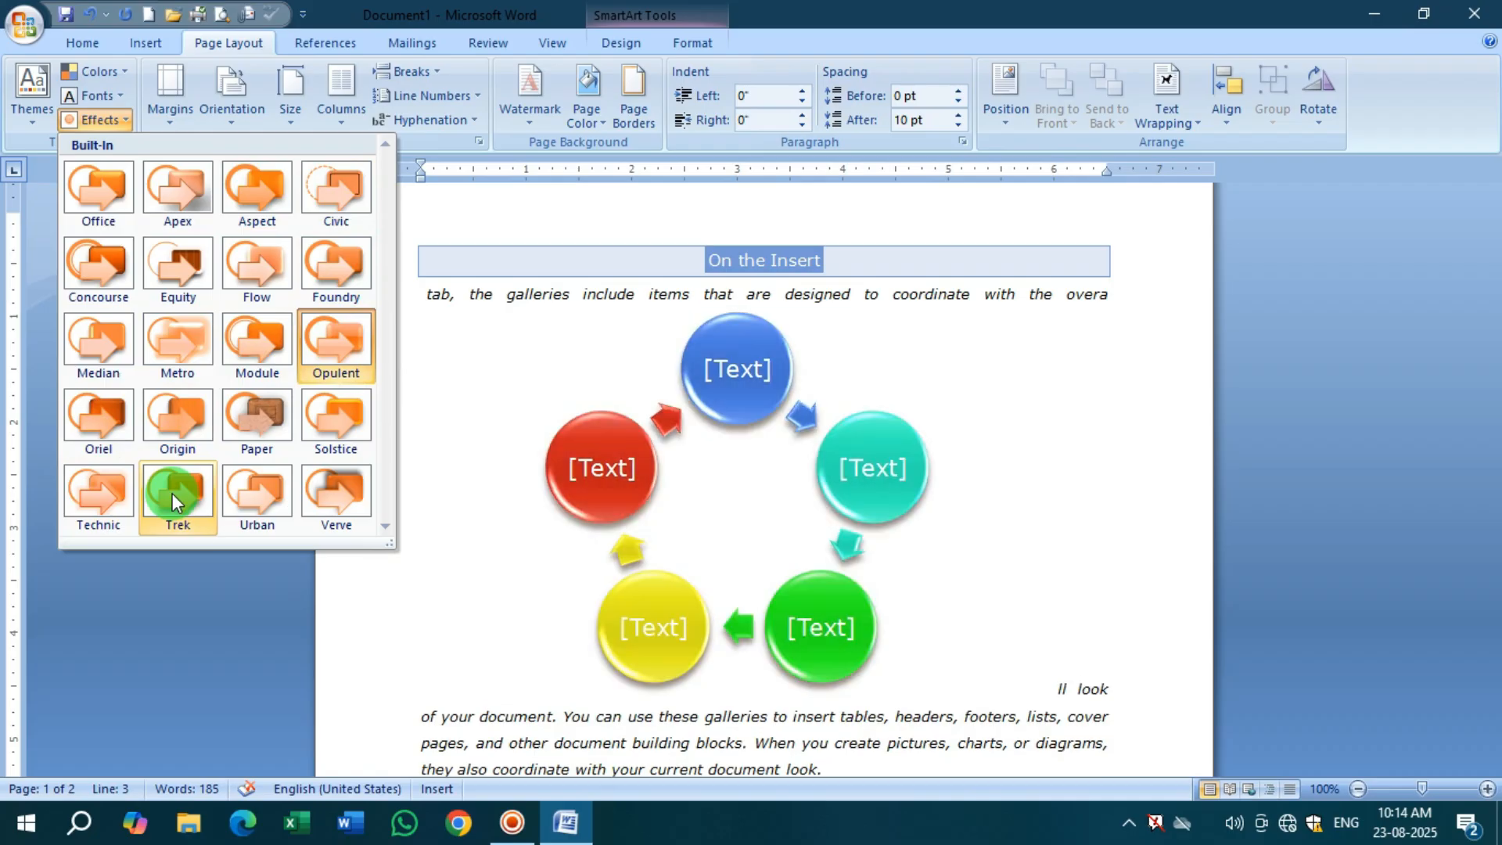
left_click(110, 414)
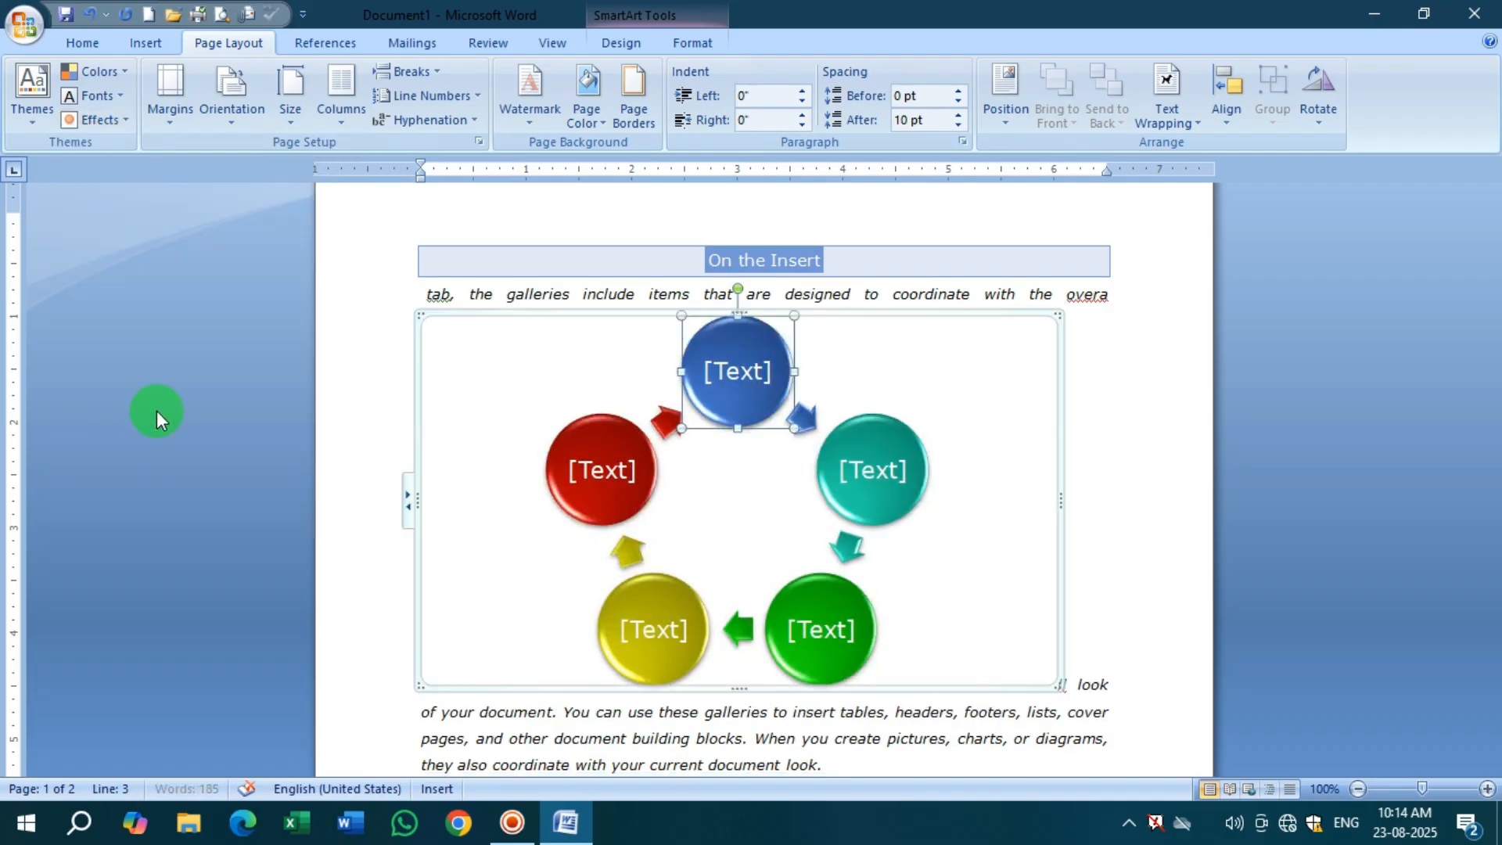
Delete the SmartArt cycle graphic from the first section of the document
left_click(609, 314)
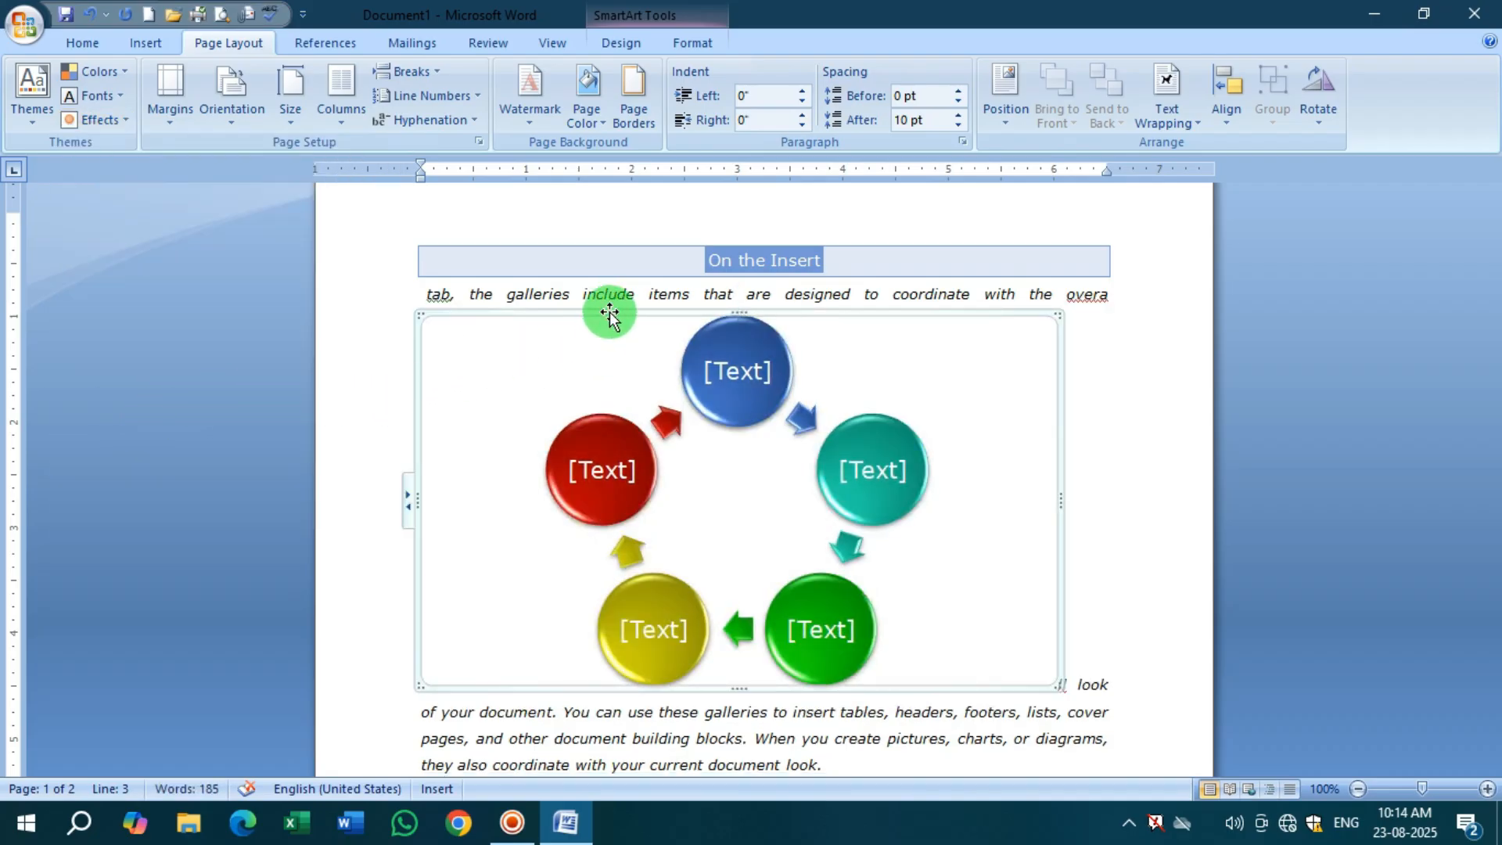
key("Delete")
scroll(620, 304, "down", 2)
scroll(620, 304, "up", 2)
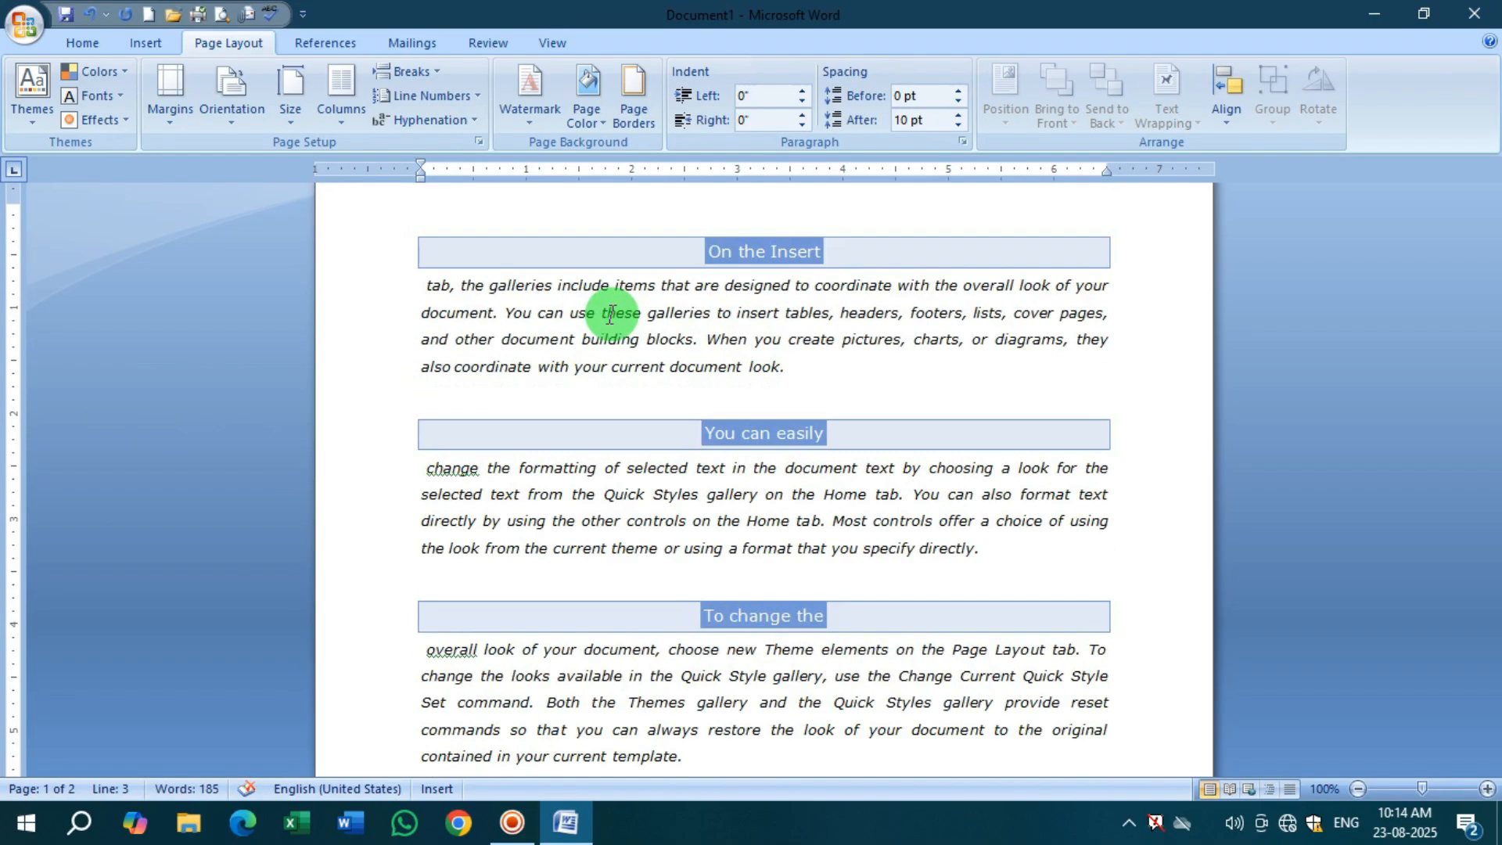
Duplicate all three headings with their paragraphs by pasting a copy below the existing text
left_click_drag(714, 754, 411, 258)
scroll(532, 438, "down", 3)
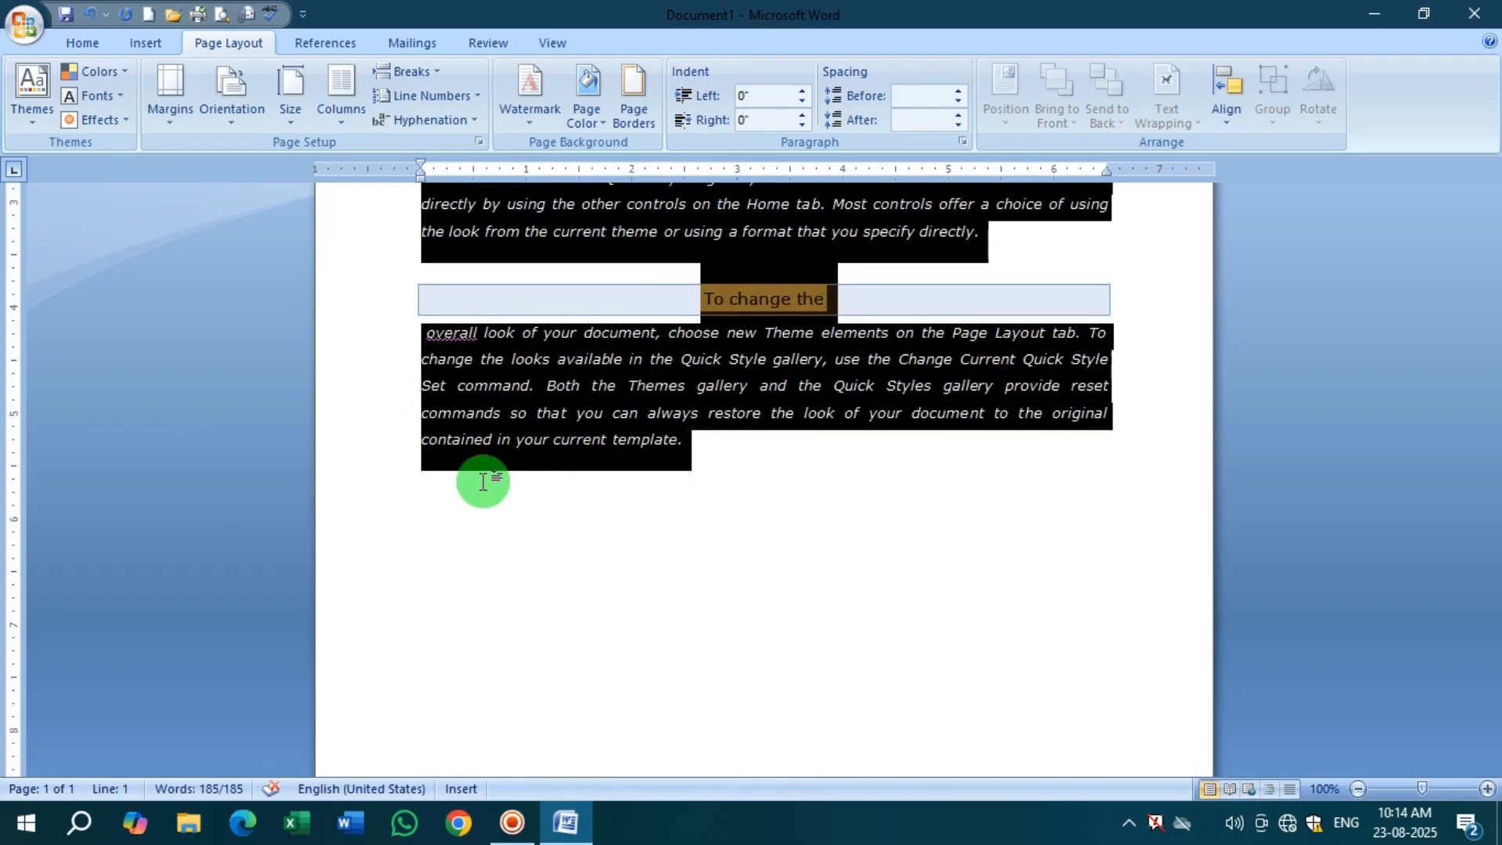
left_click(439, 488)
key("ctrl+v")
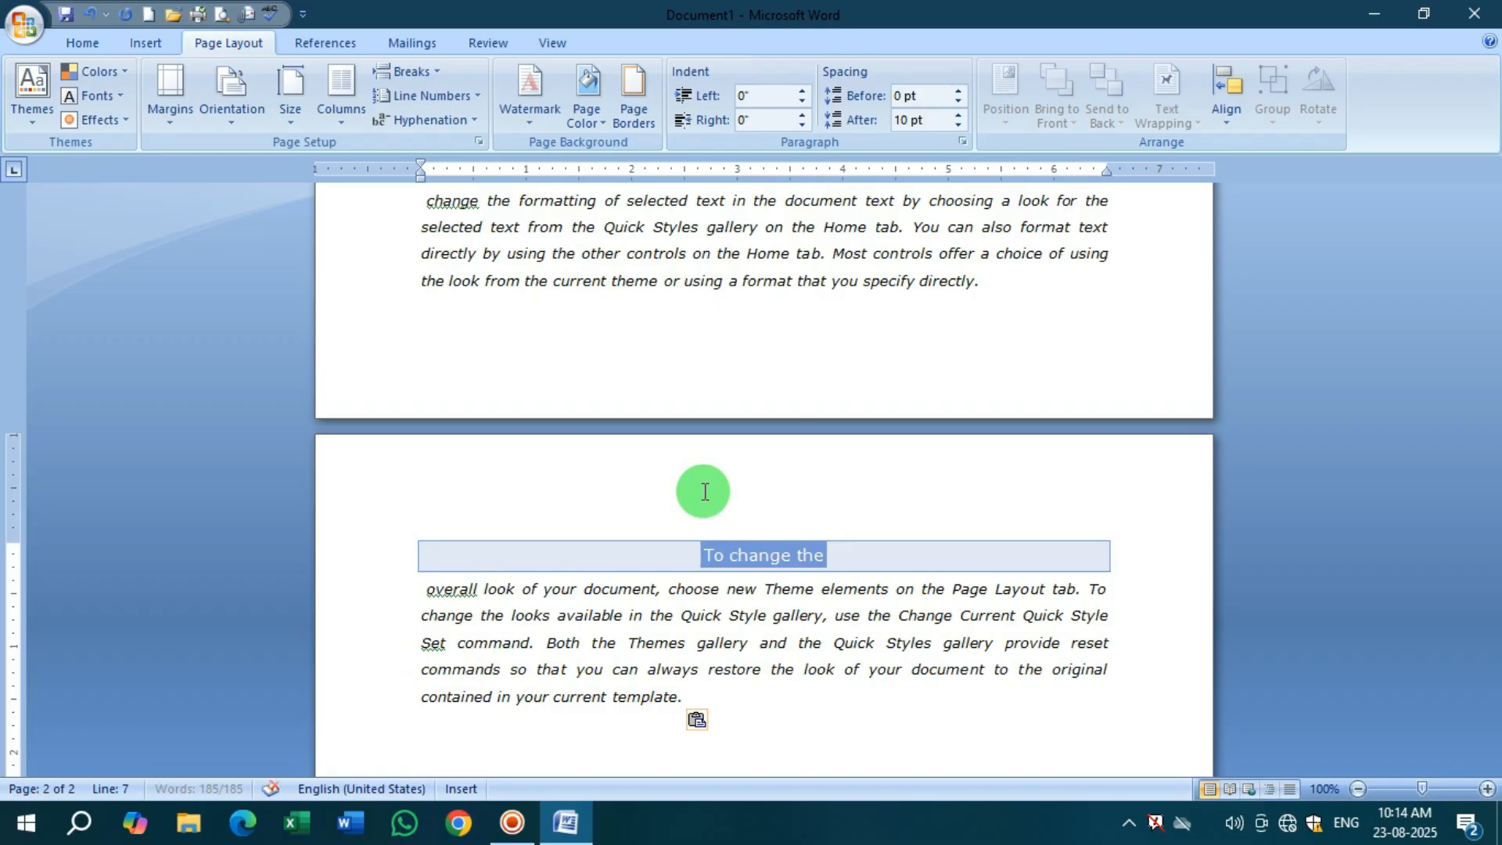
Apply the Narrow margin preset with 0.5" on all sides of the page
left_click(1358, 789)
left_click(1359, 788)
left_click(1358, 789)
left_click(1359, 788)
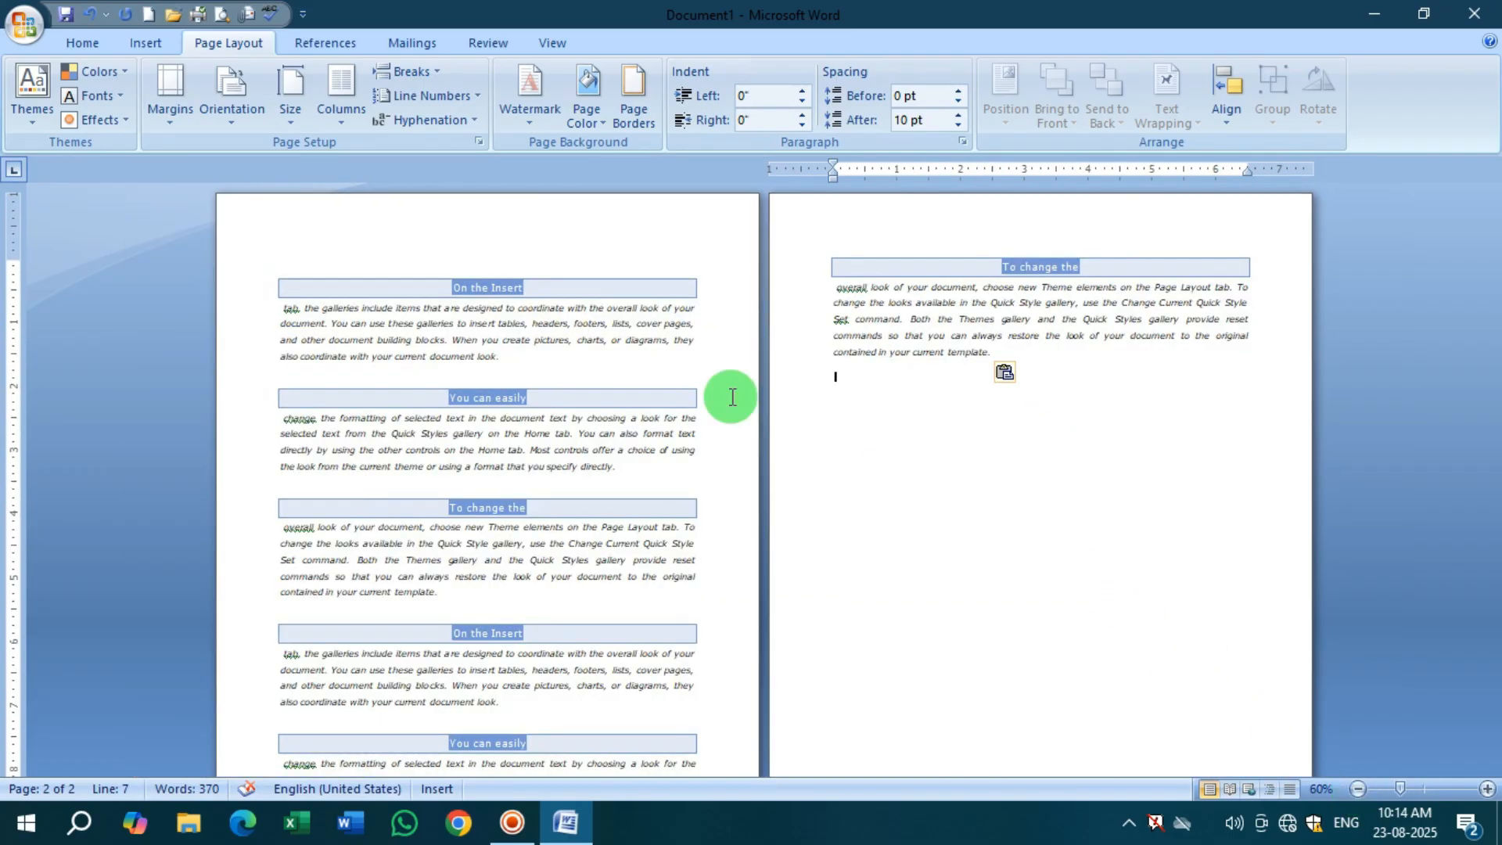
left_click(396, 229)
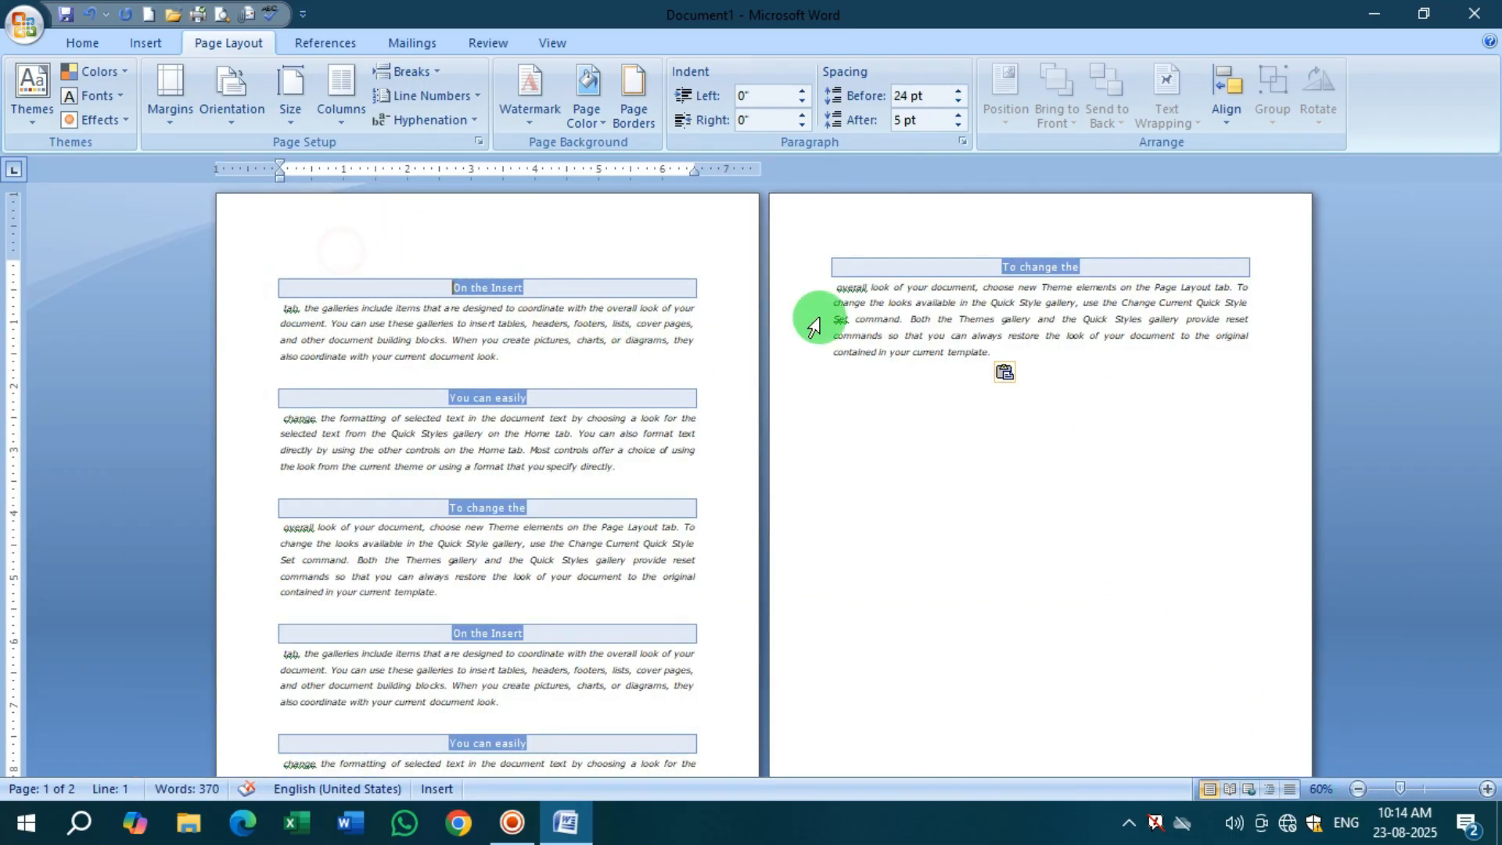
left_click(1358, 788)
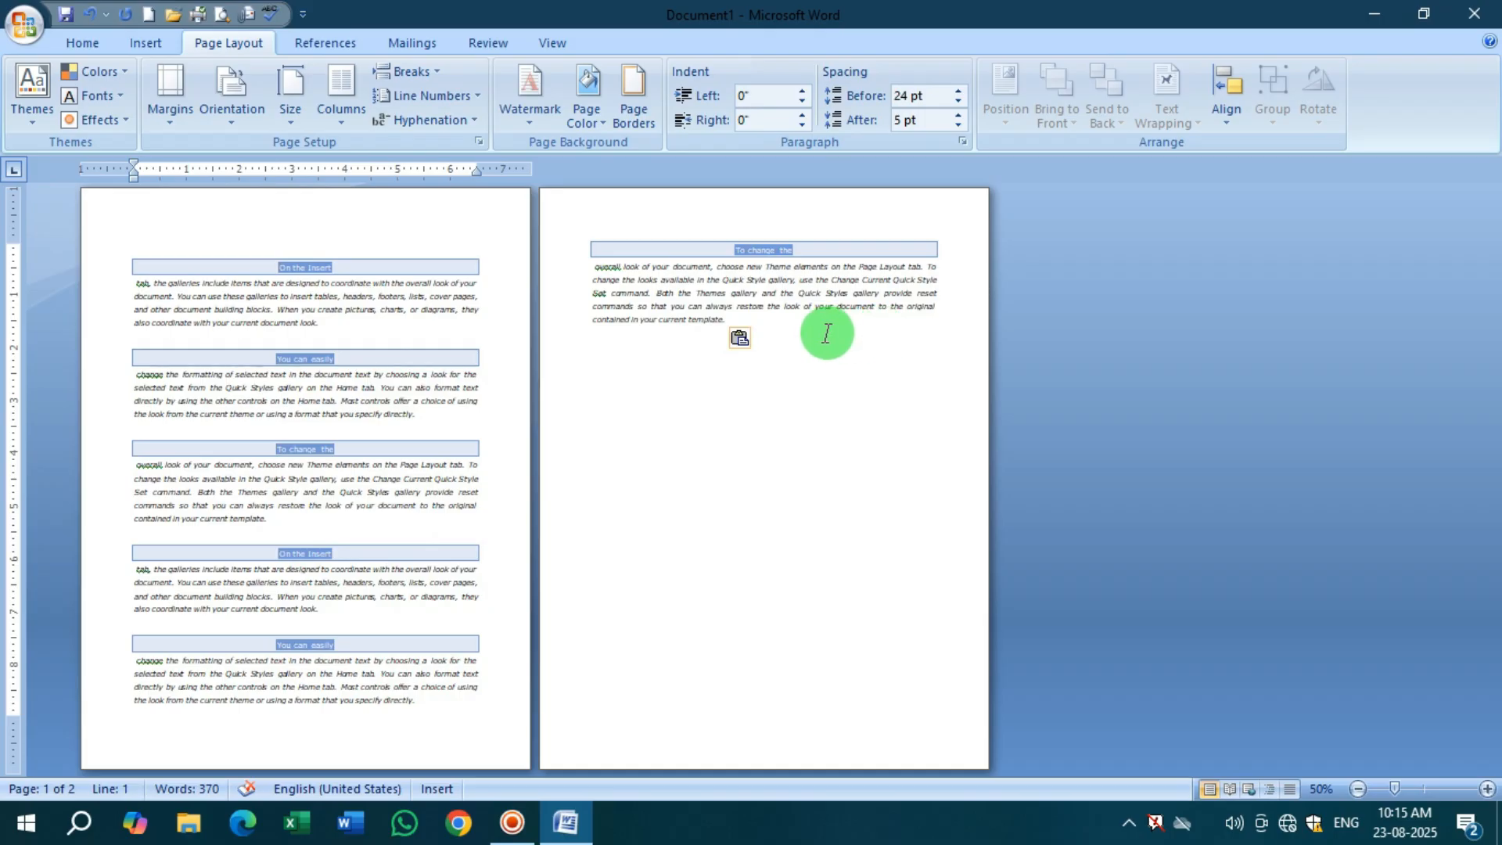
left_click_drag(772, 325, 605, 231)
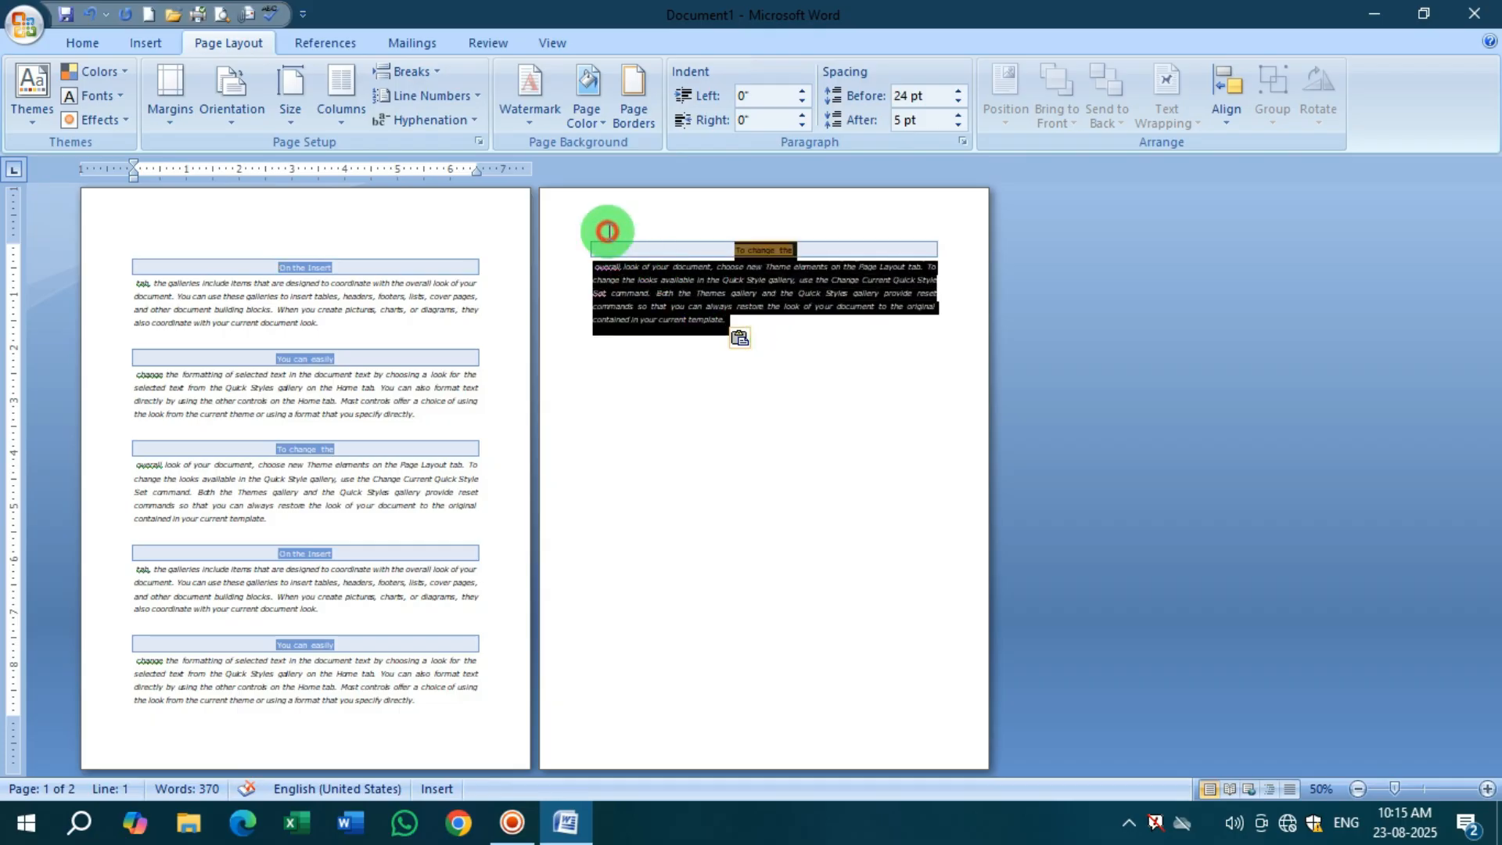
left_click(708, 407)
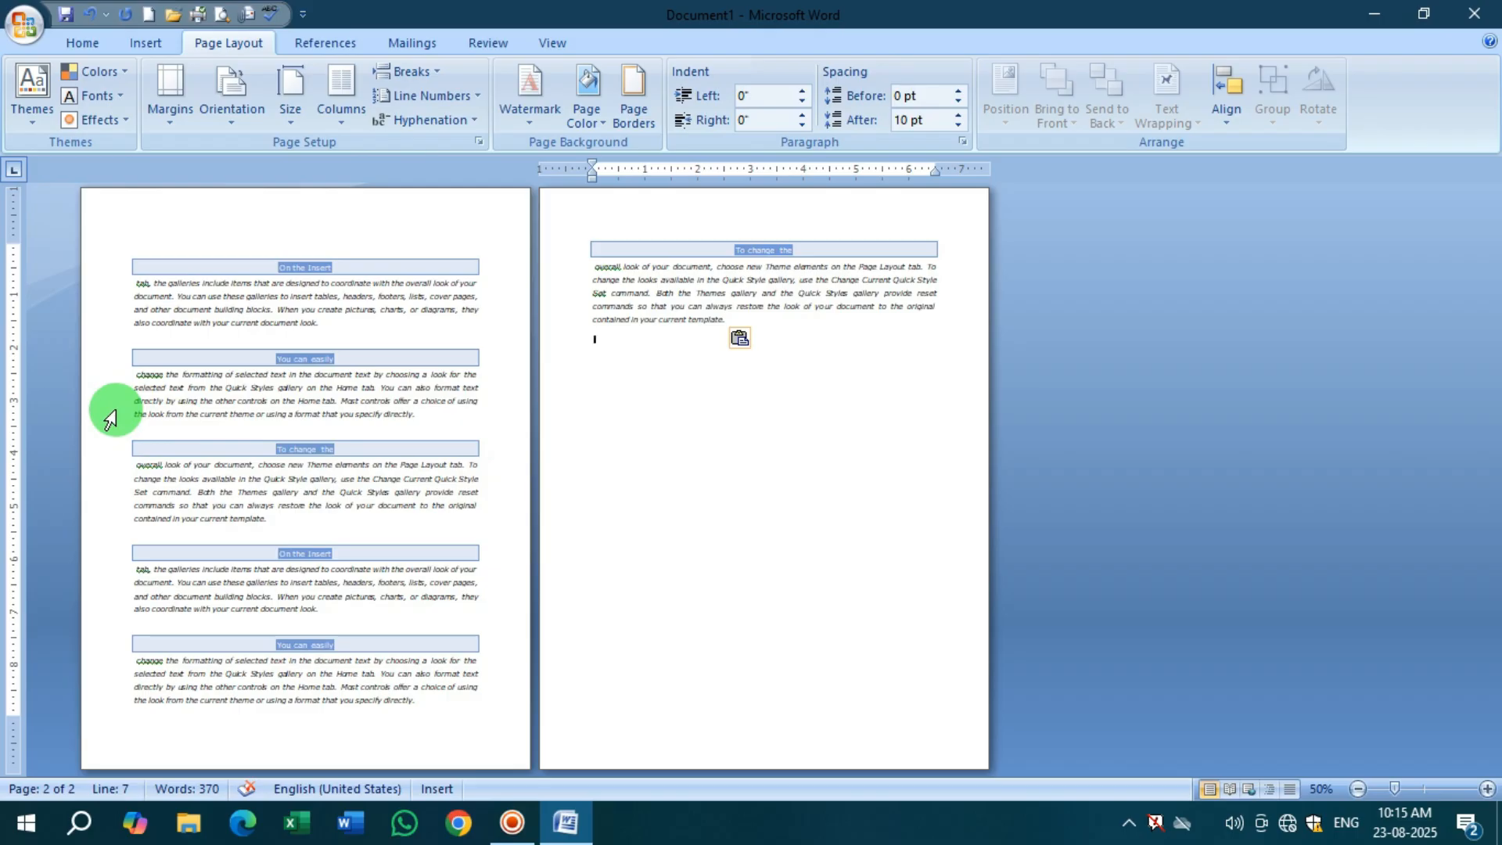
left_click(171, 117)
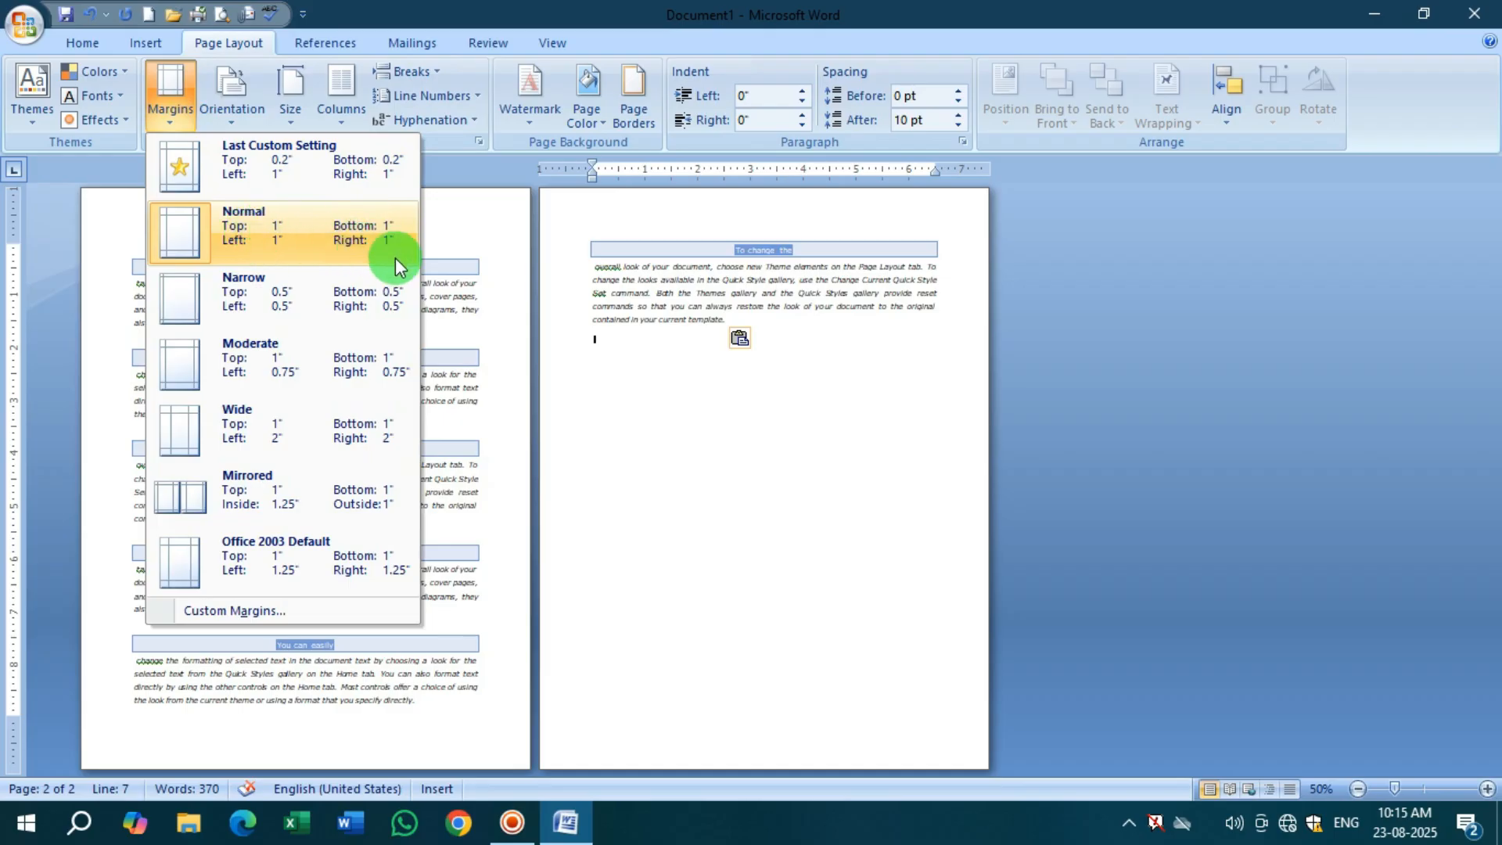
left_click(258, 309)
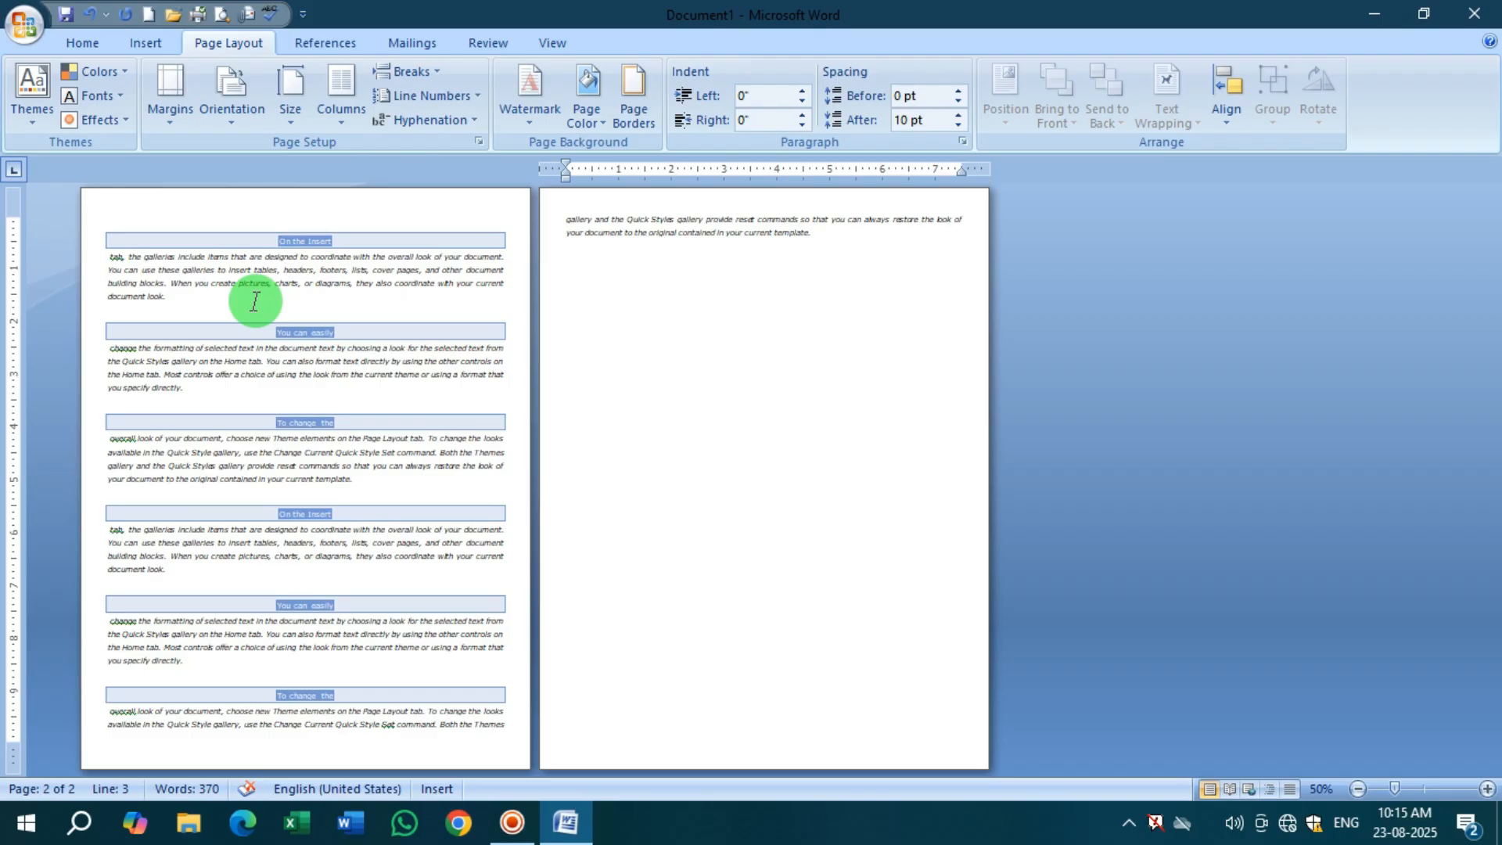
Set custom top and bottom margins of 0.3" for the whole document
left_click(161, 105)
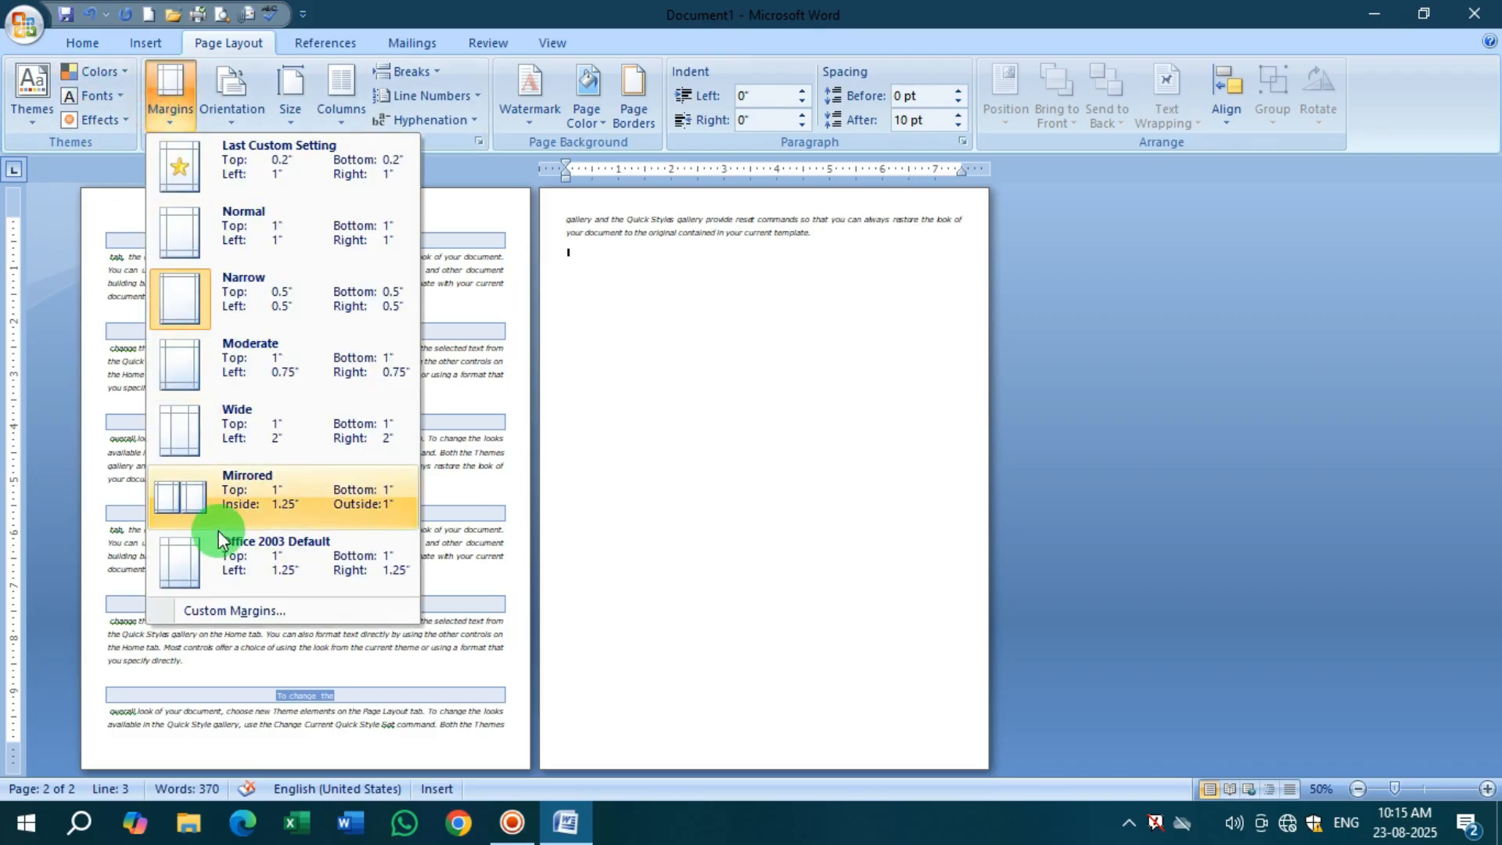
left_click(230, 610)
left_click(998, 233)
left_click(999, 233)
left_click(962, 227)
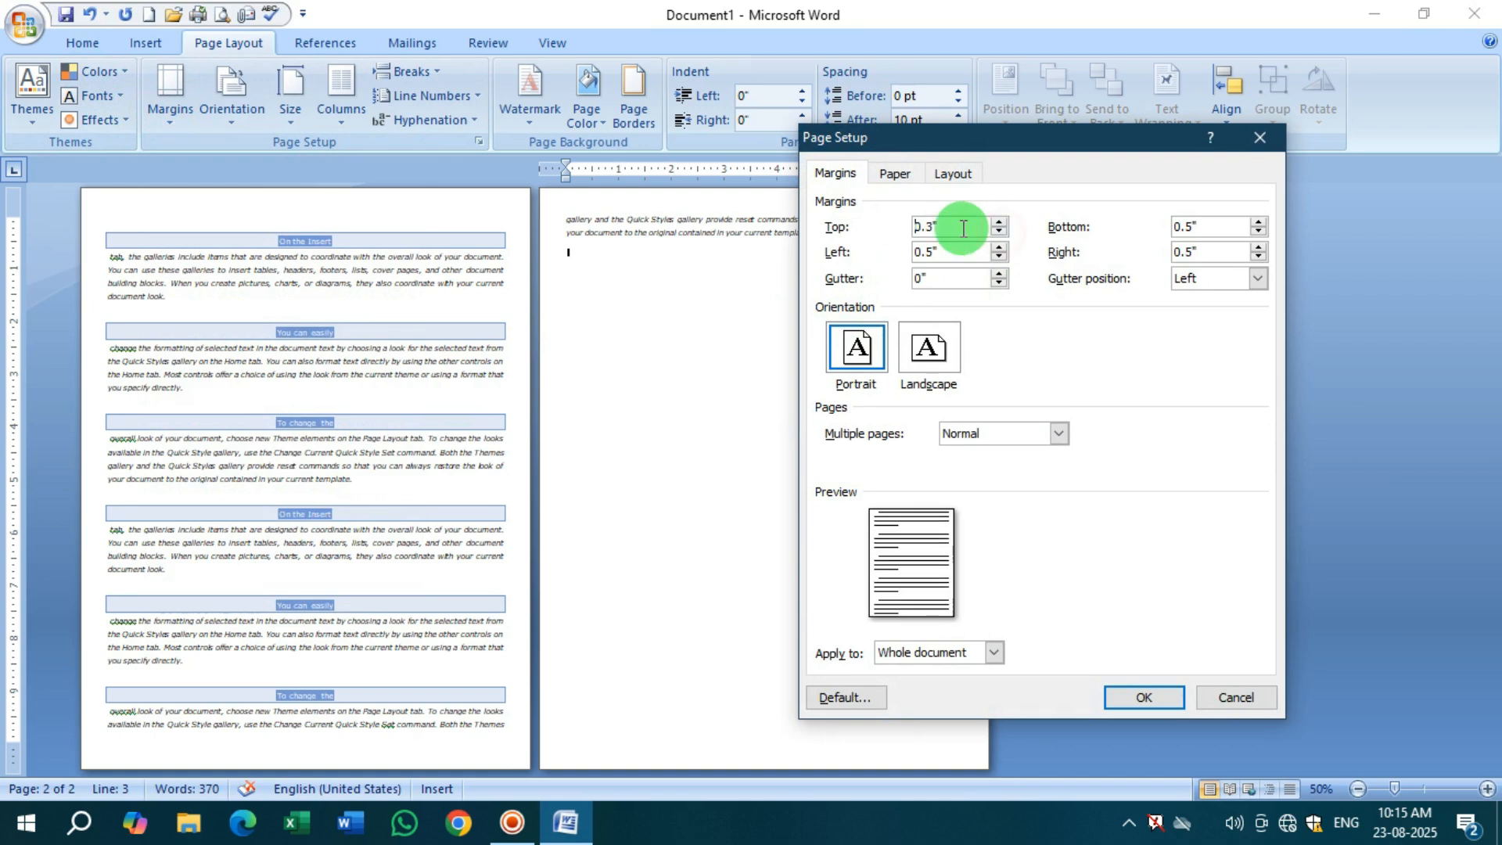
left_click(1259, 232)
left_click(1259, 233)
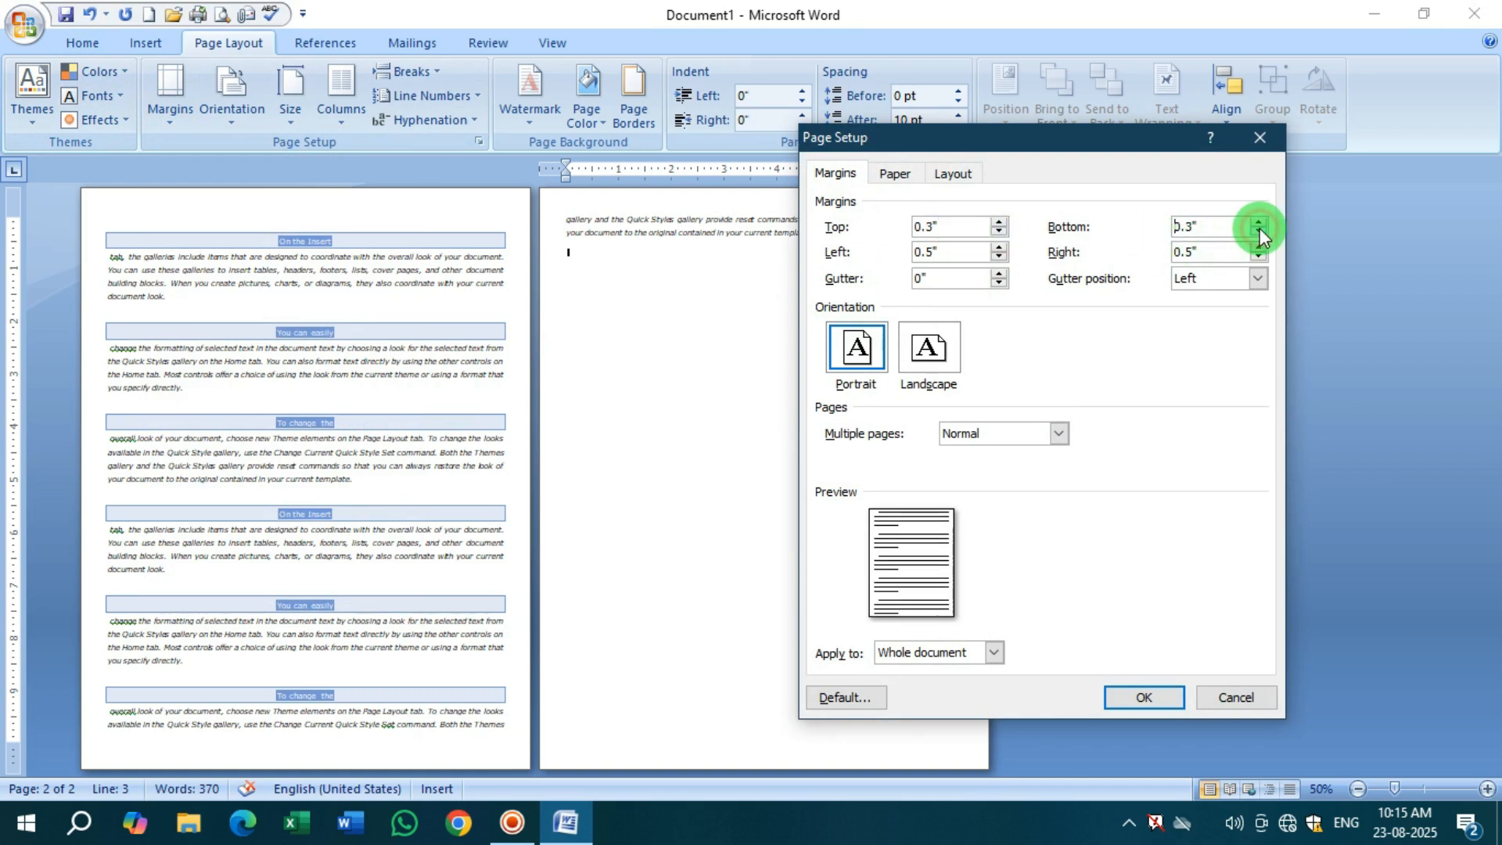
left_click(1132, 688)
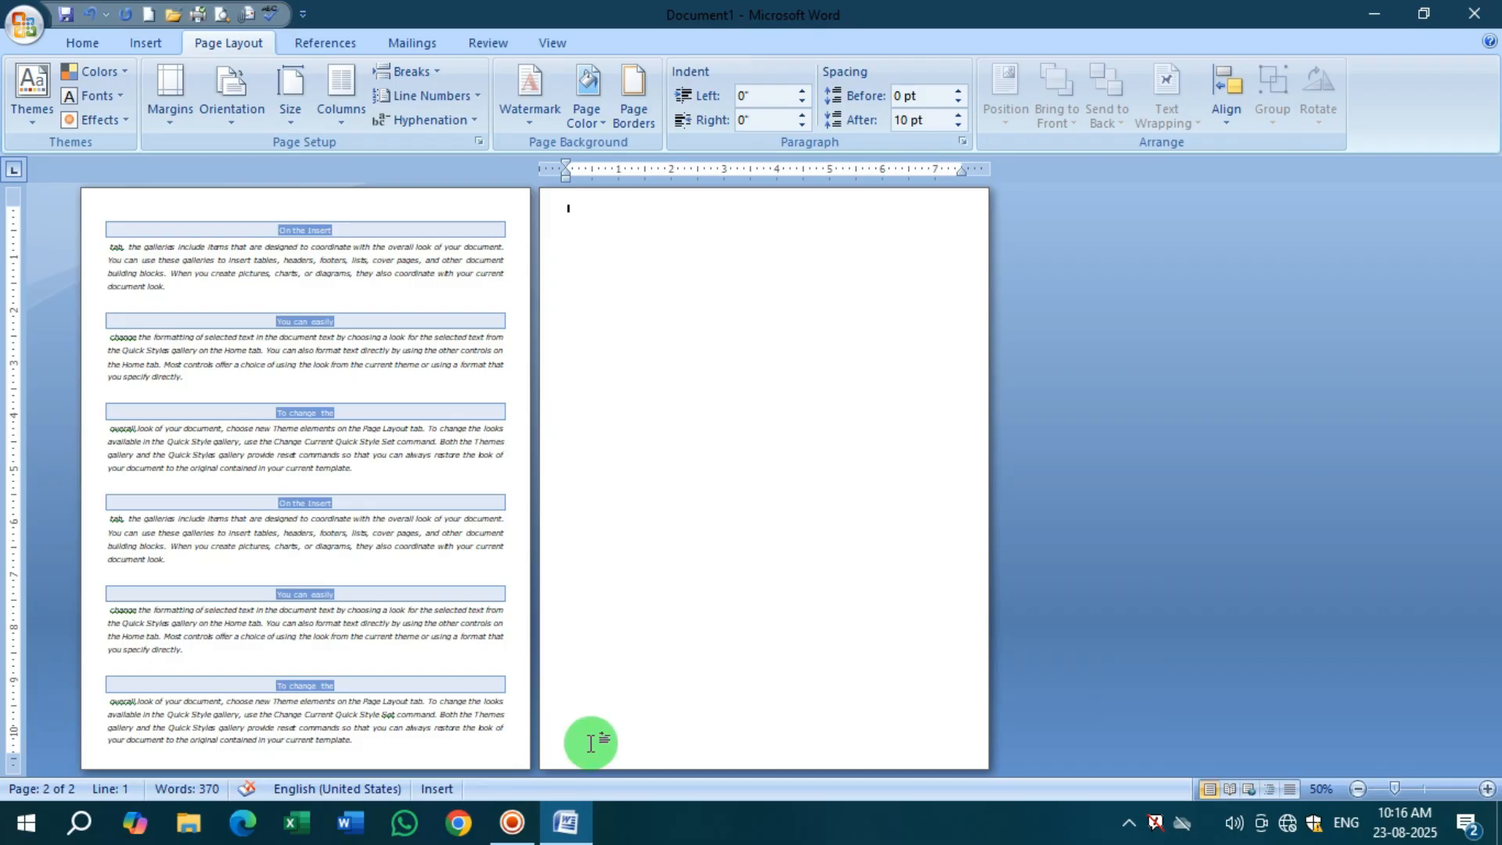
Remove the empty paragraph after the last section to get rid of the blank second page
left_click(368, 737)
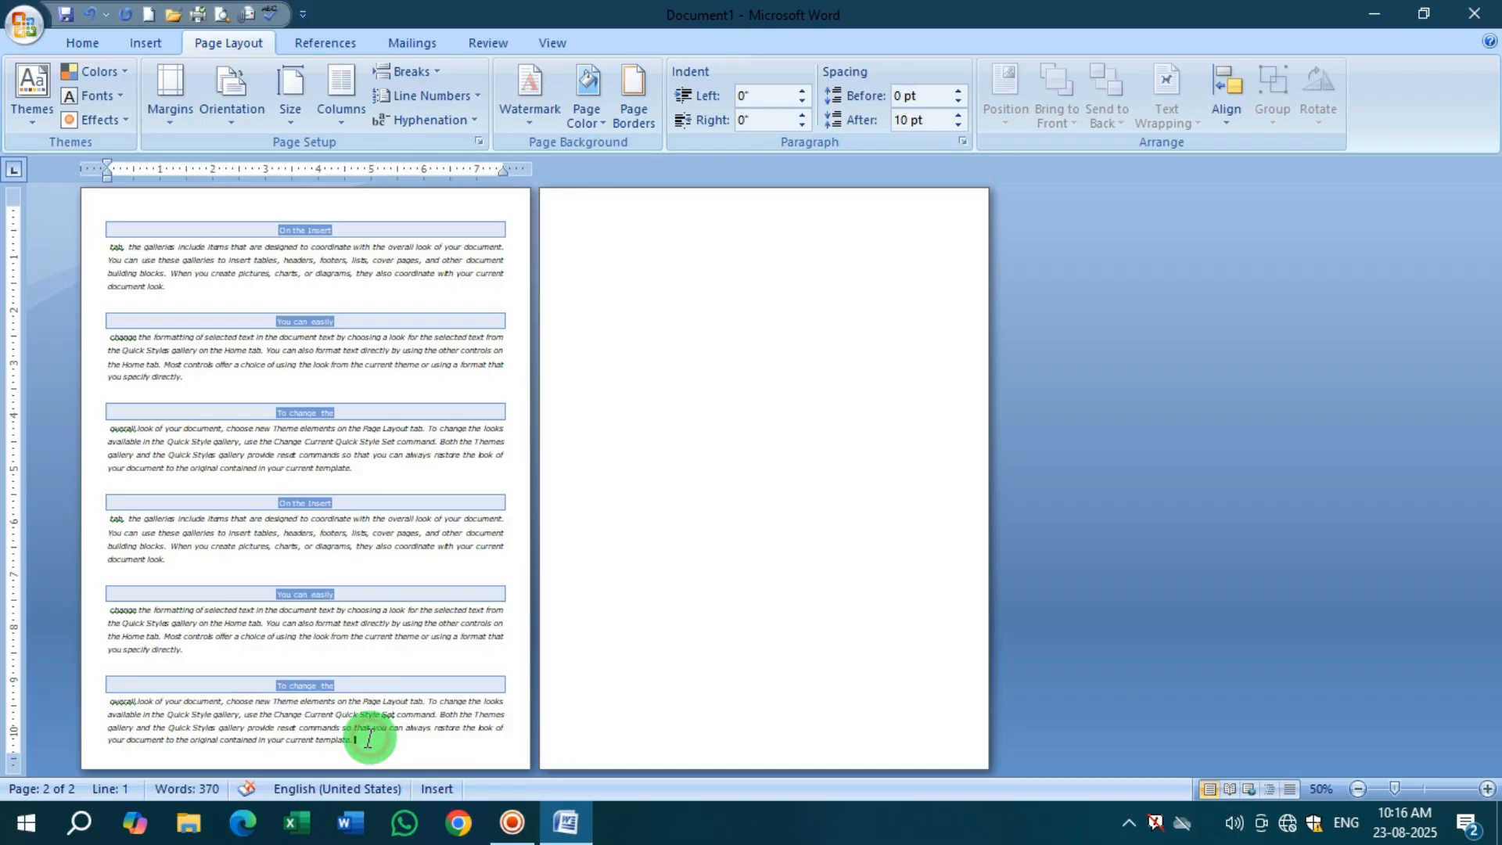
key("Delete")
left_click(350, 602)
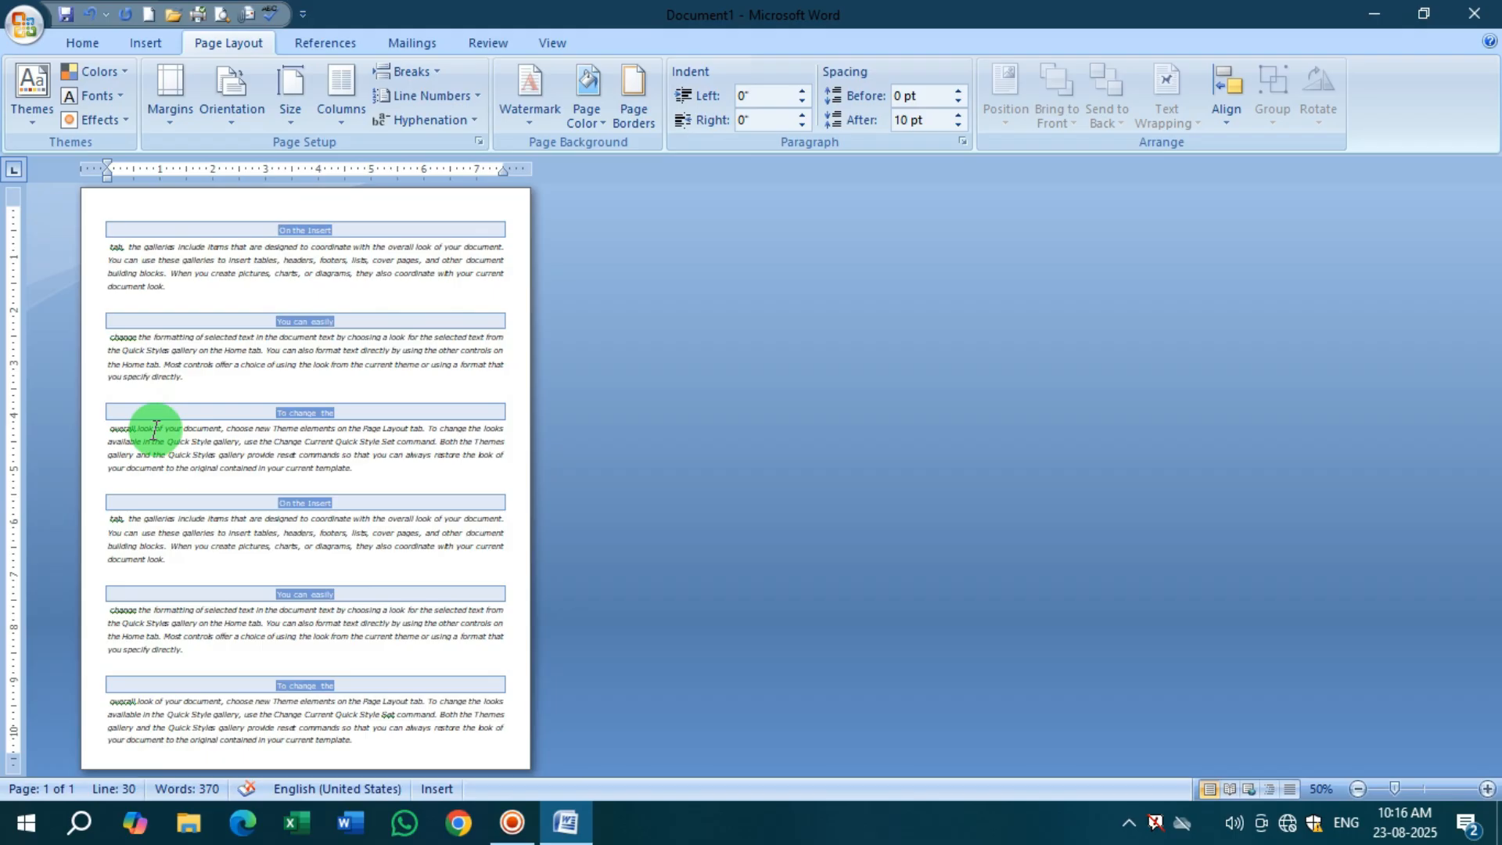
Switch the page orientation to Landscape and back to Portrait, twice
left_click(232, 94)
left_click(284, 216)
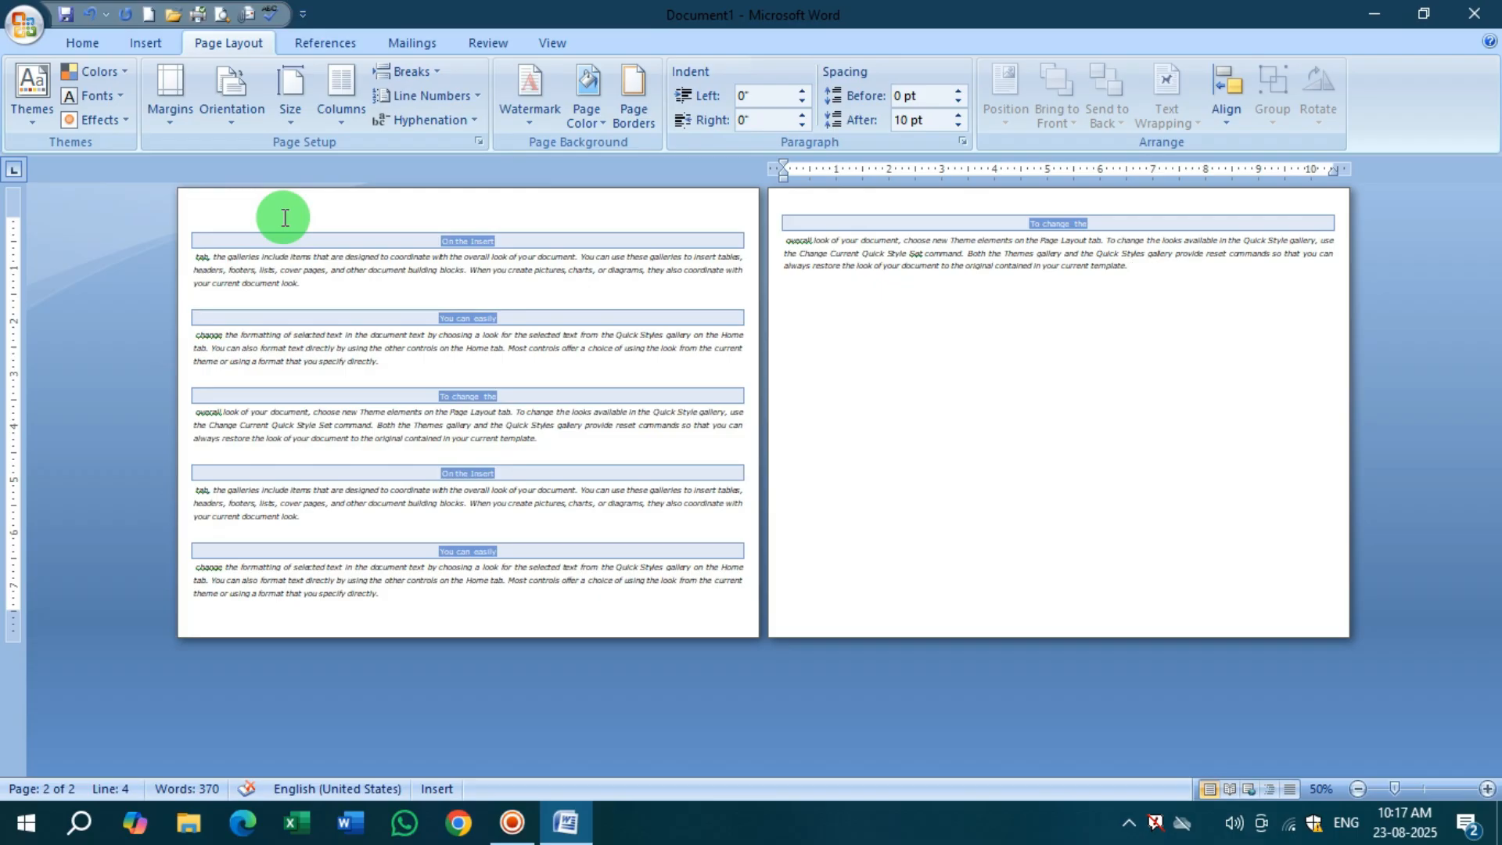
left_click(219, 113)
left_click(227, 143)
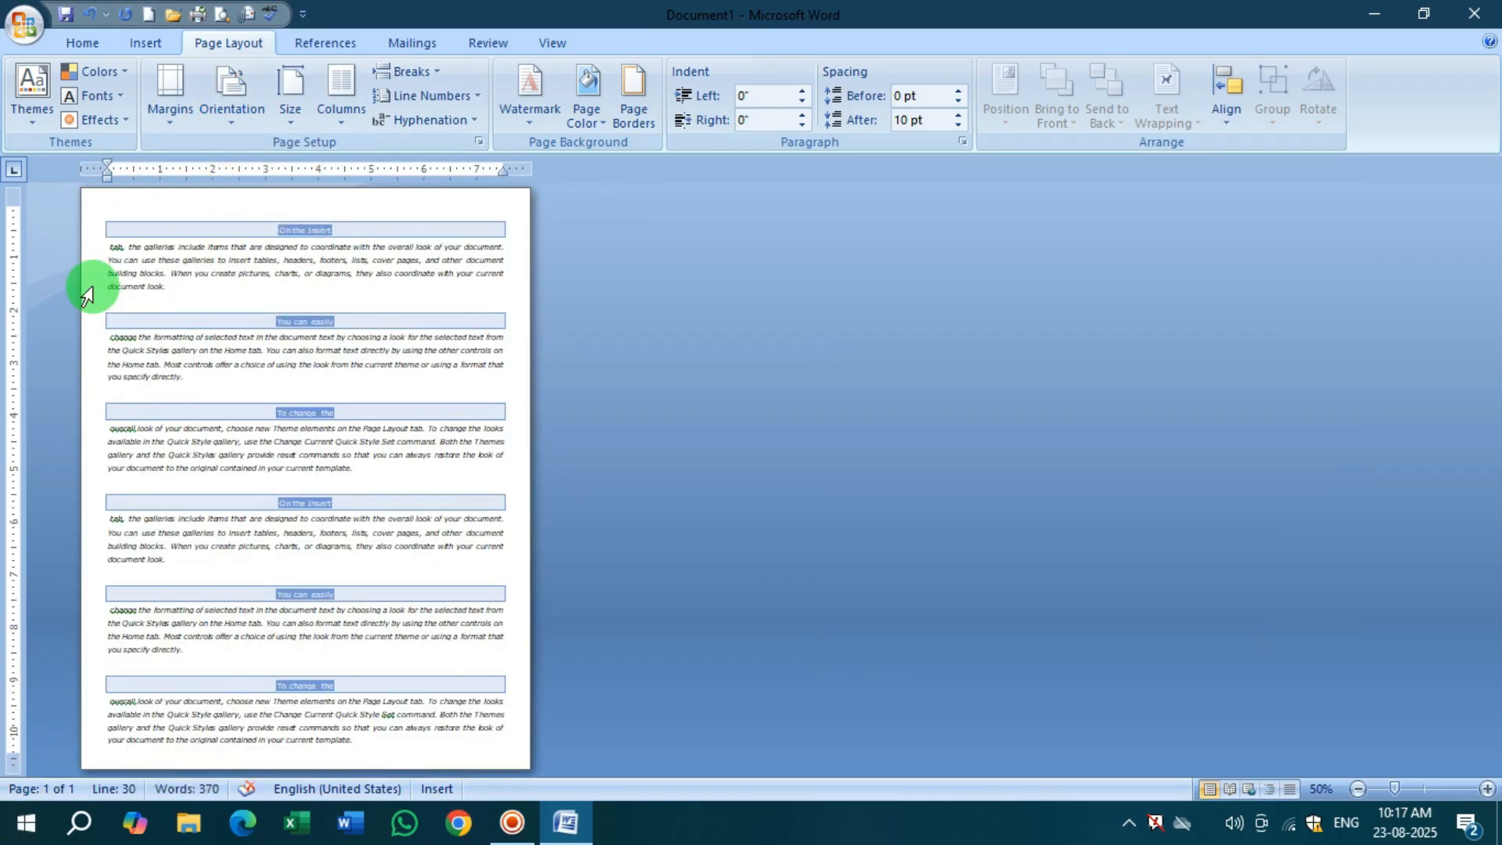
left_click(223, 100)
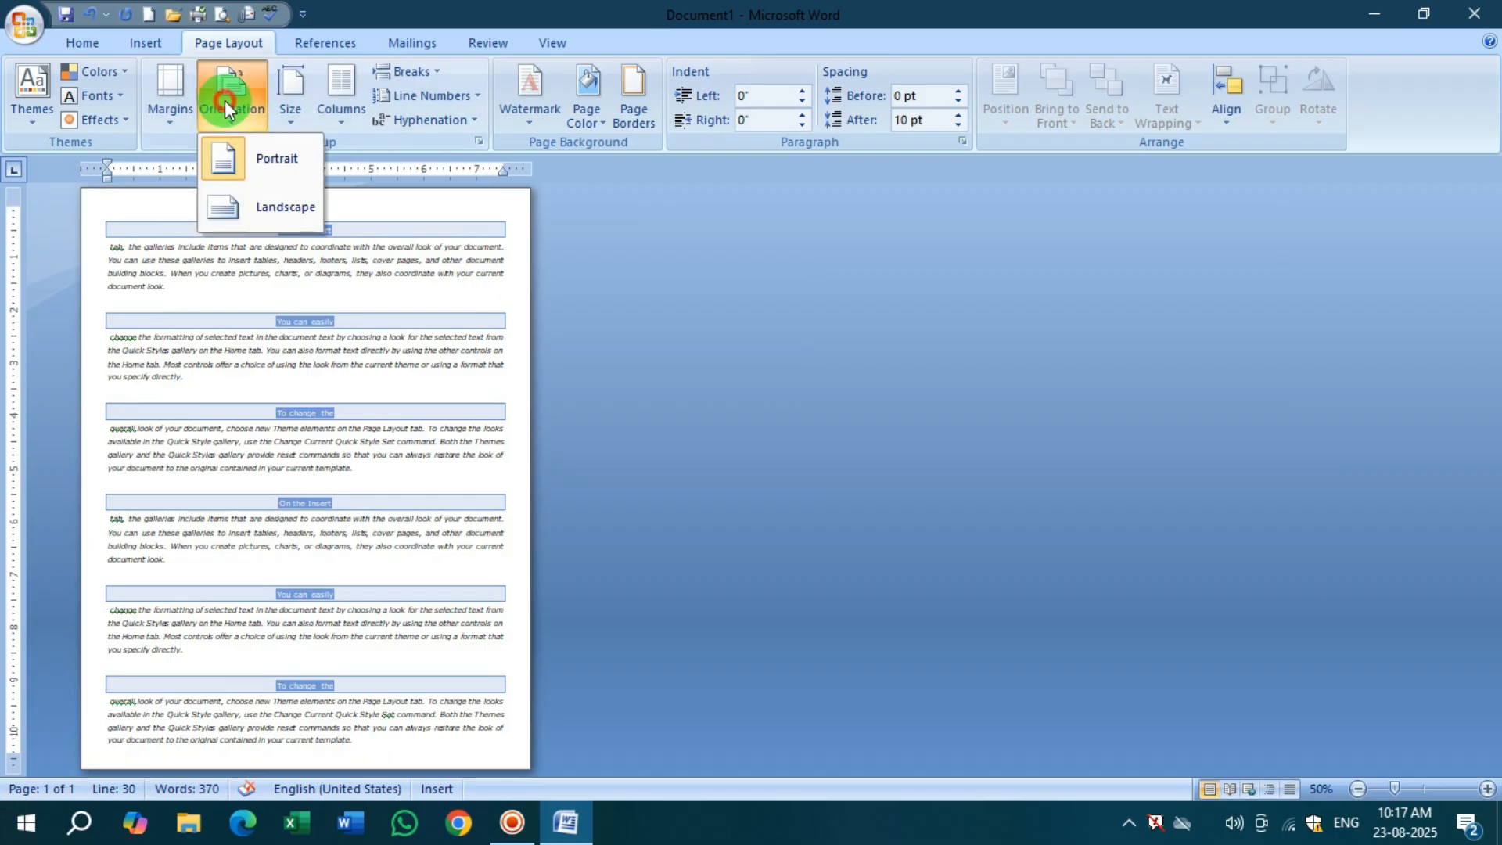
left_click(238, 197)
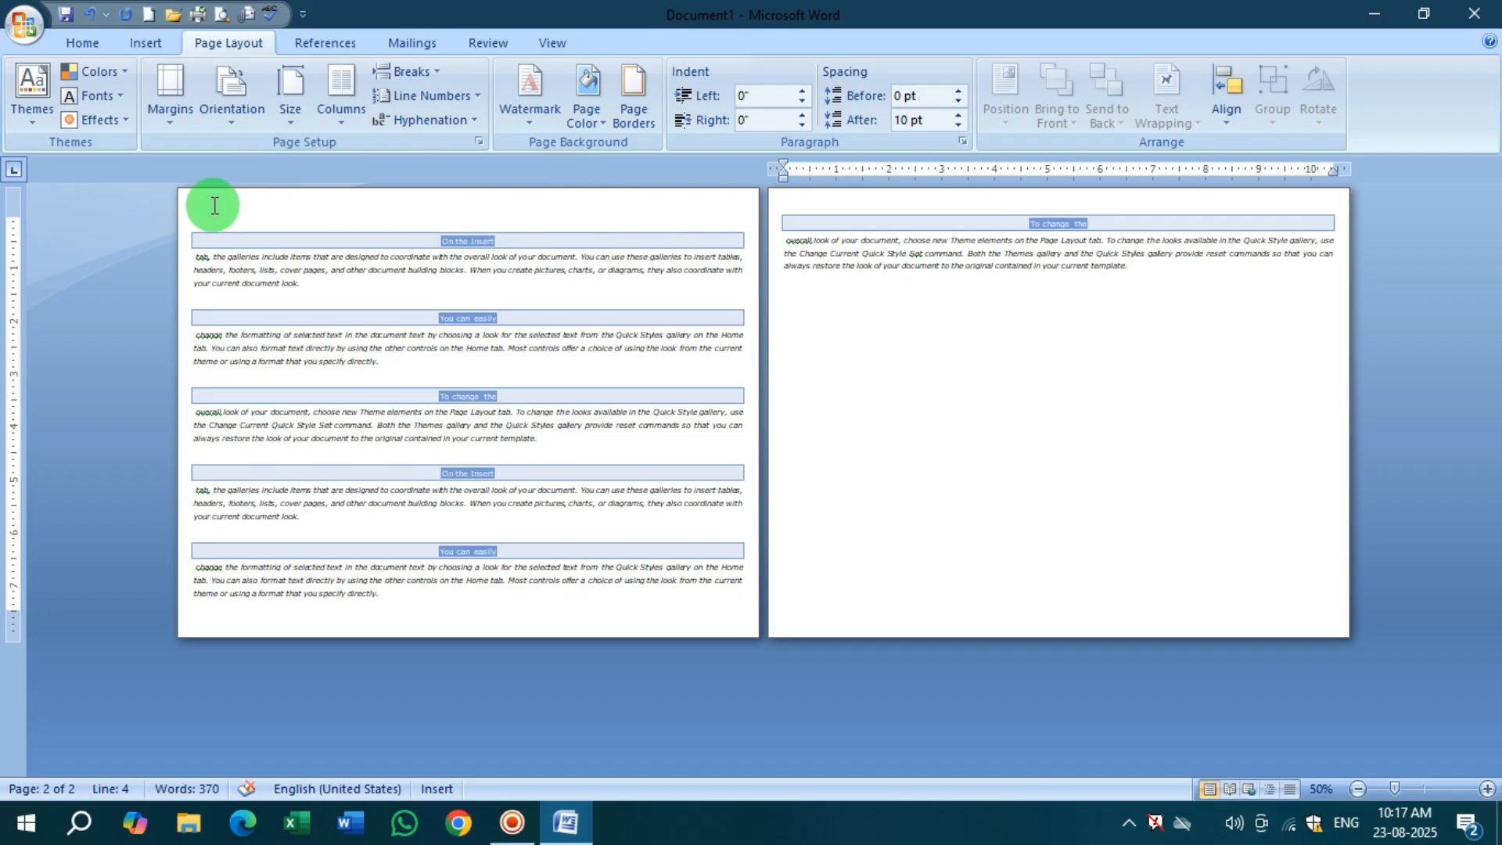
left_click(233, 97)
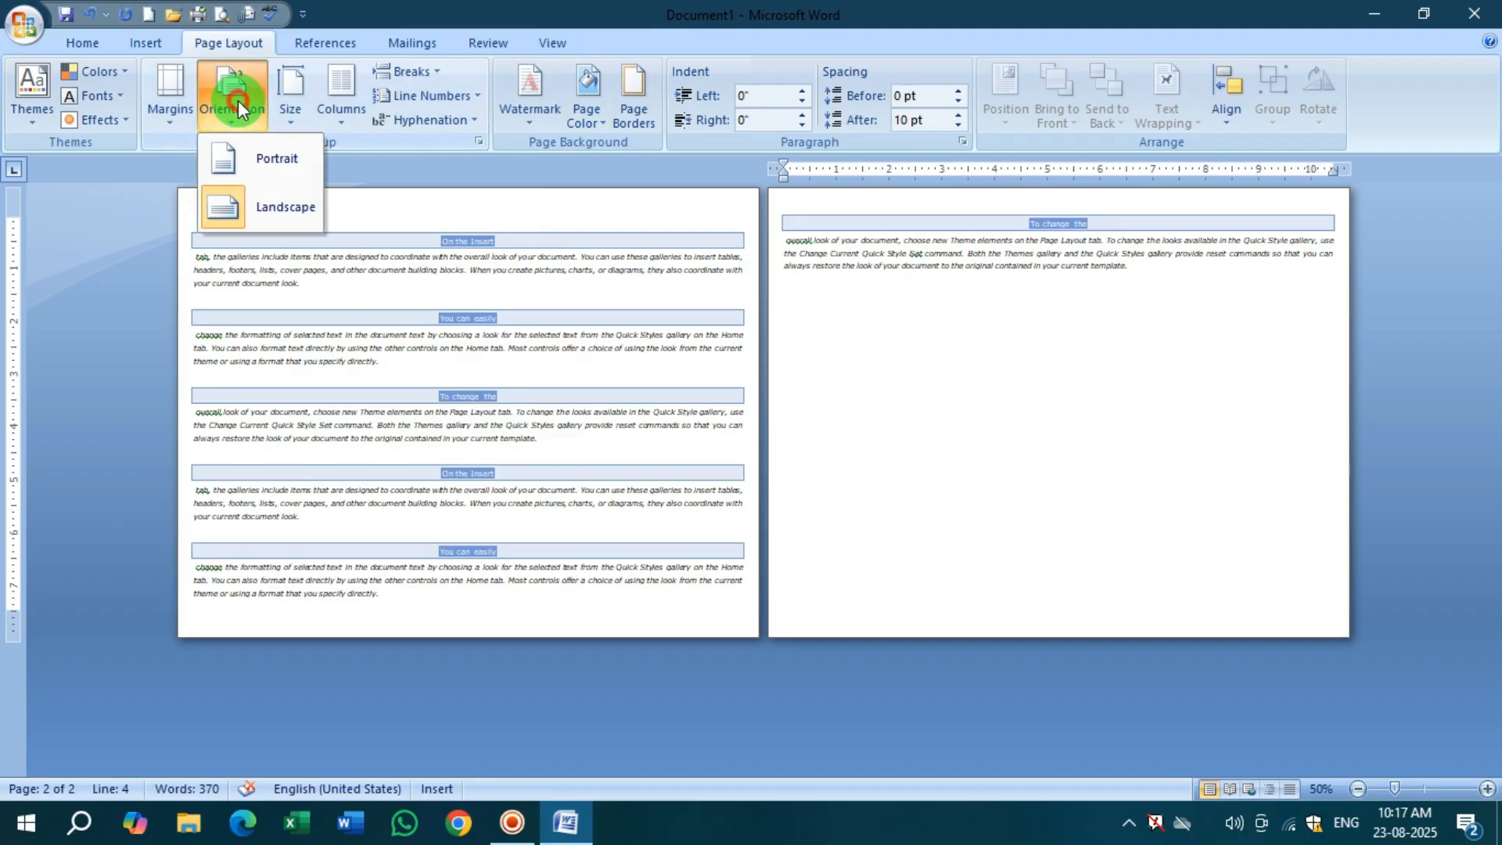
left_click(240, 160)
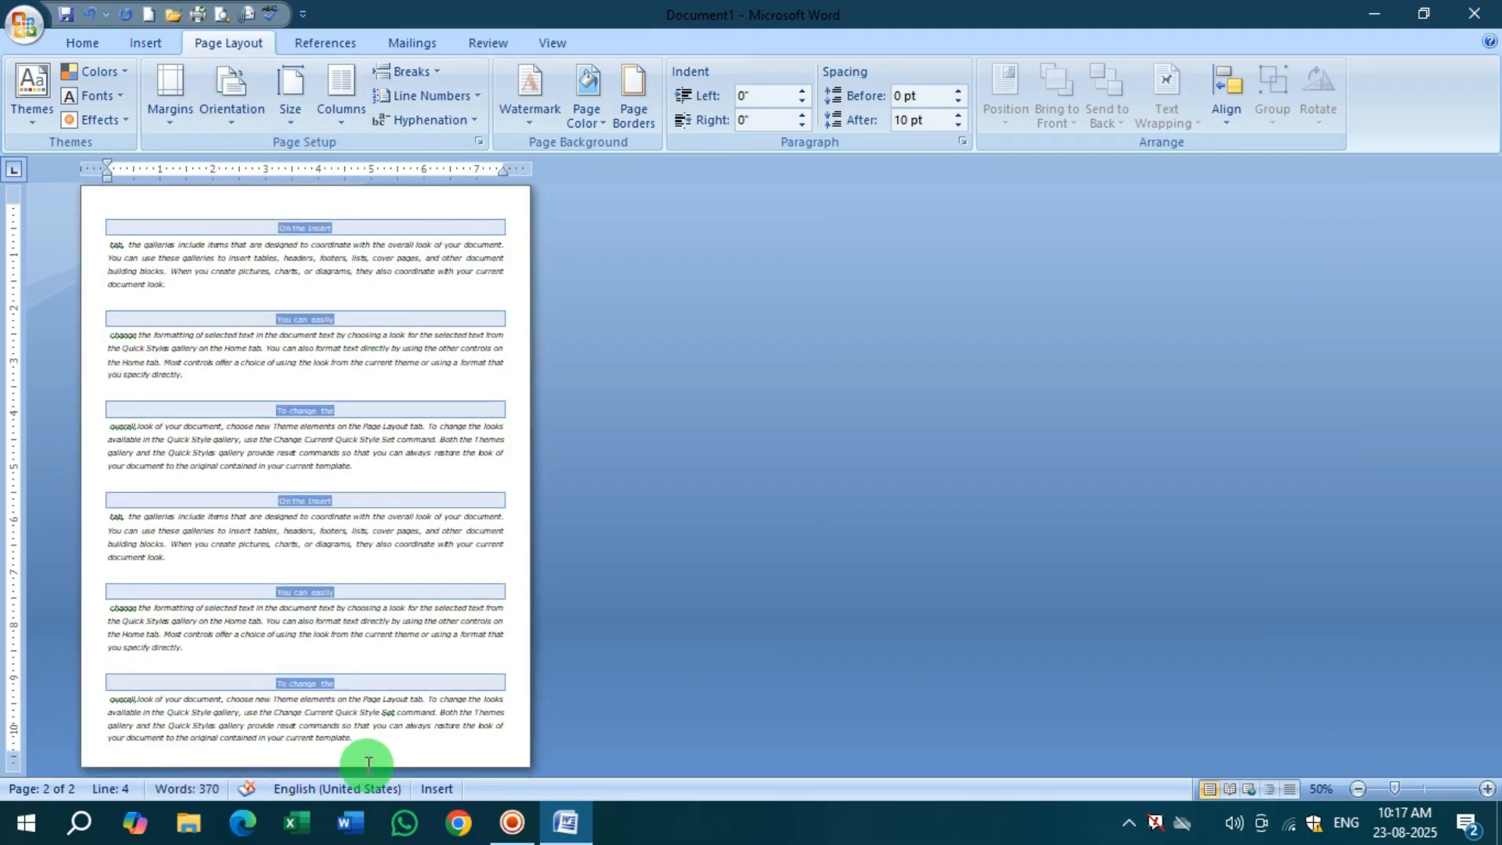
Insert a page break after the text and write Letter, A4 and Legal on separate lines of the new page
key("ctrl+Return")
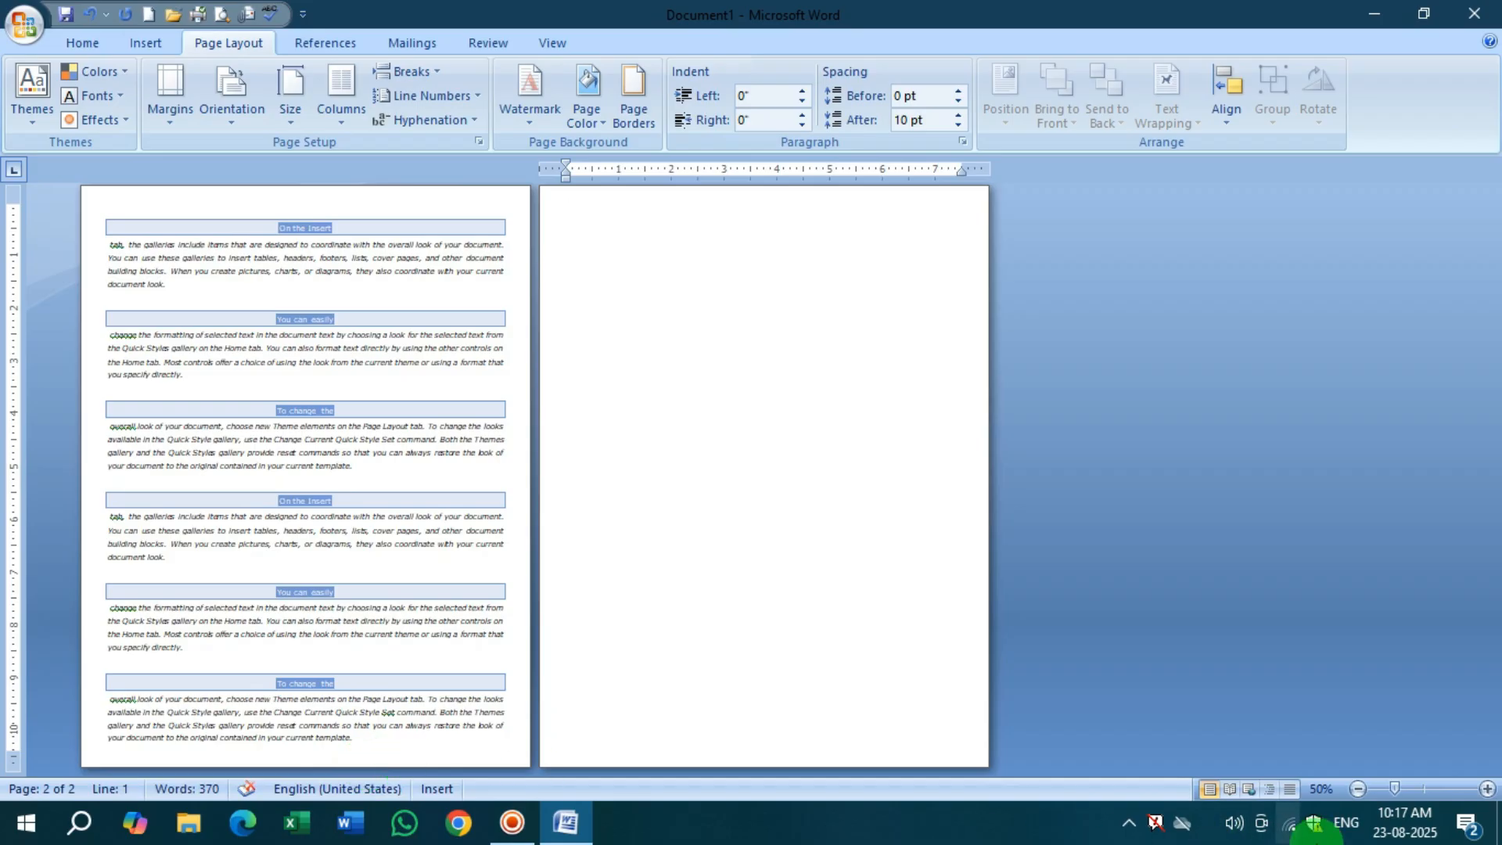
left_click(1487, 788)
left_click(1487, 789)
left_click(1486, 788)
left_click(1487, 788)
type("Letter")
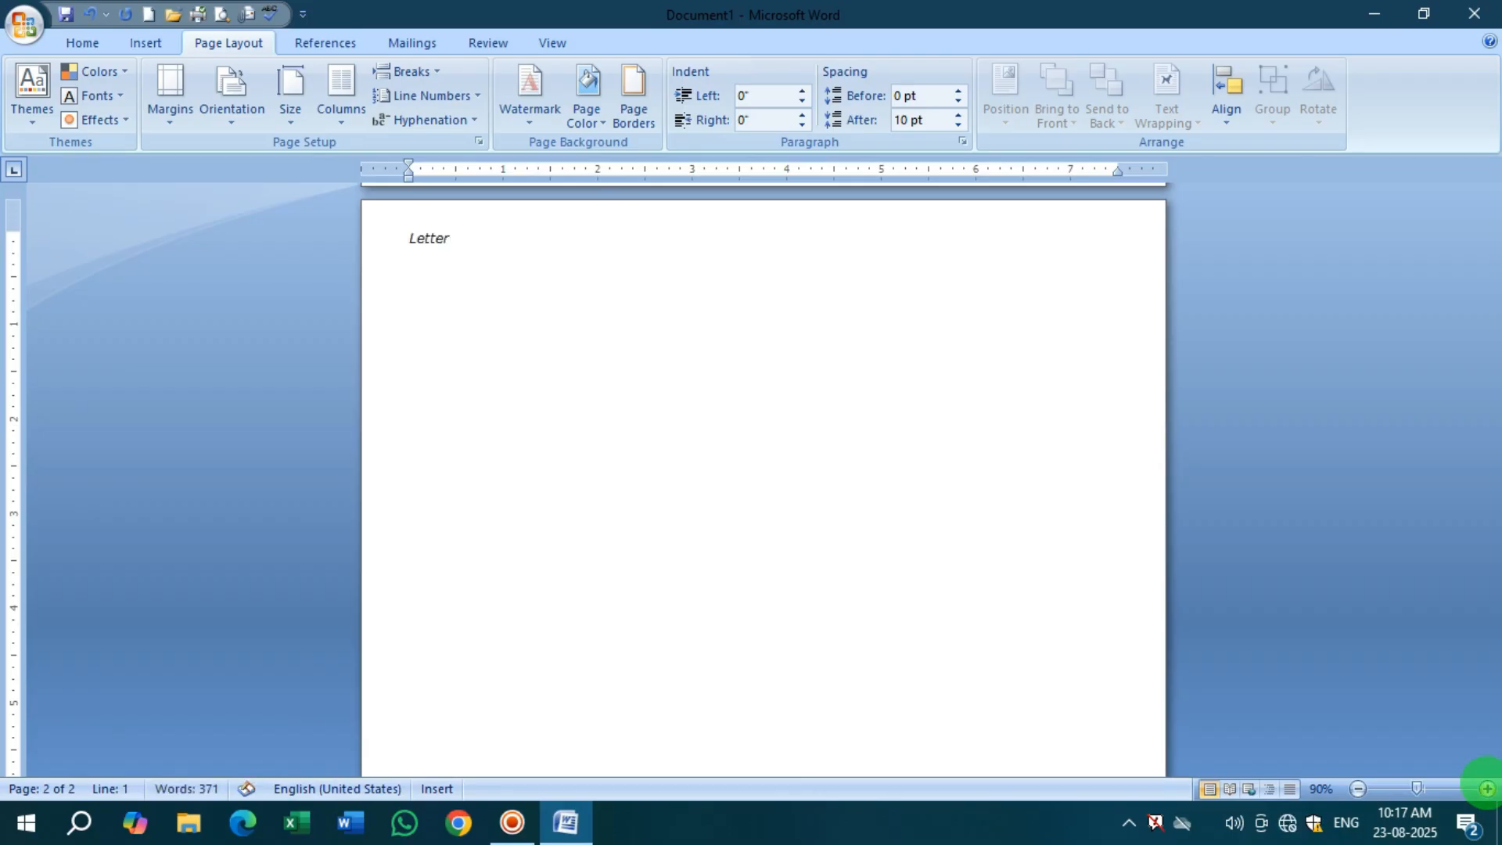
key("Return")
type("A4")
key("Return")
type("Legal")
Enlarge the font of the Letter, A4 and Legal lines to 20 pt
left_click_drag(491, 338, 401, 240)
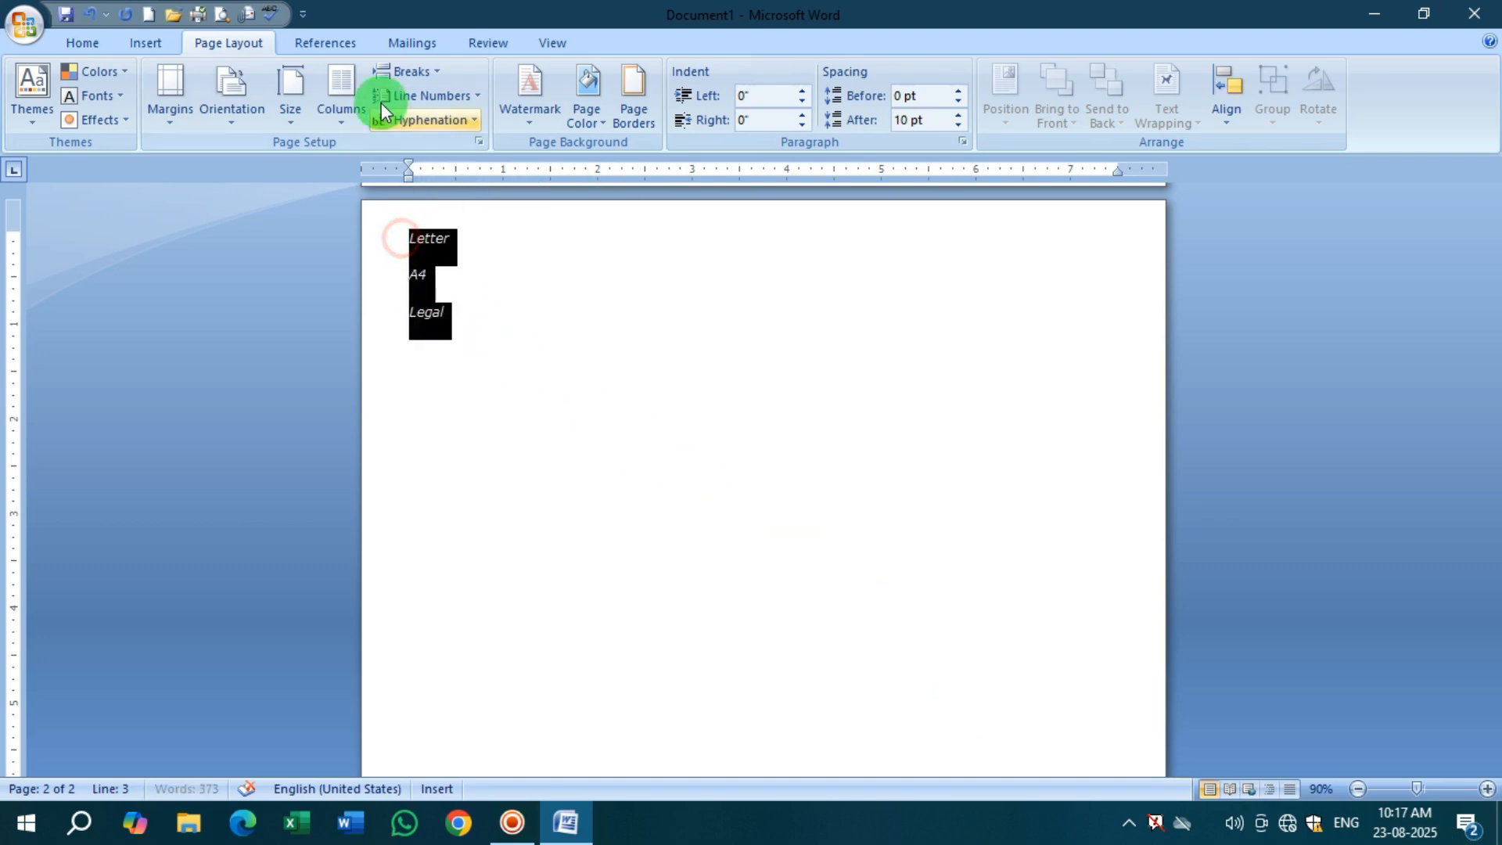
left_click(86, 43)
left_click(385, 80)
left_click(386, 80)
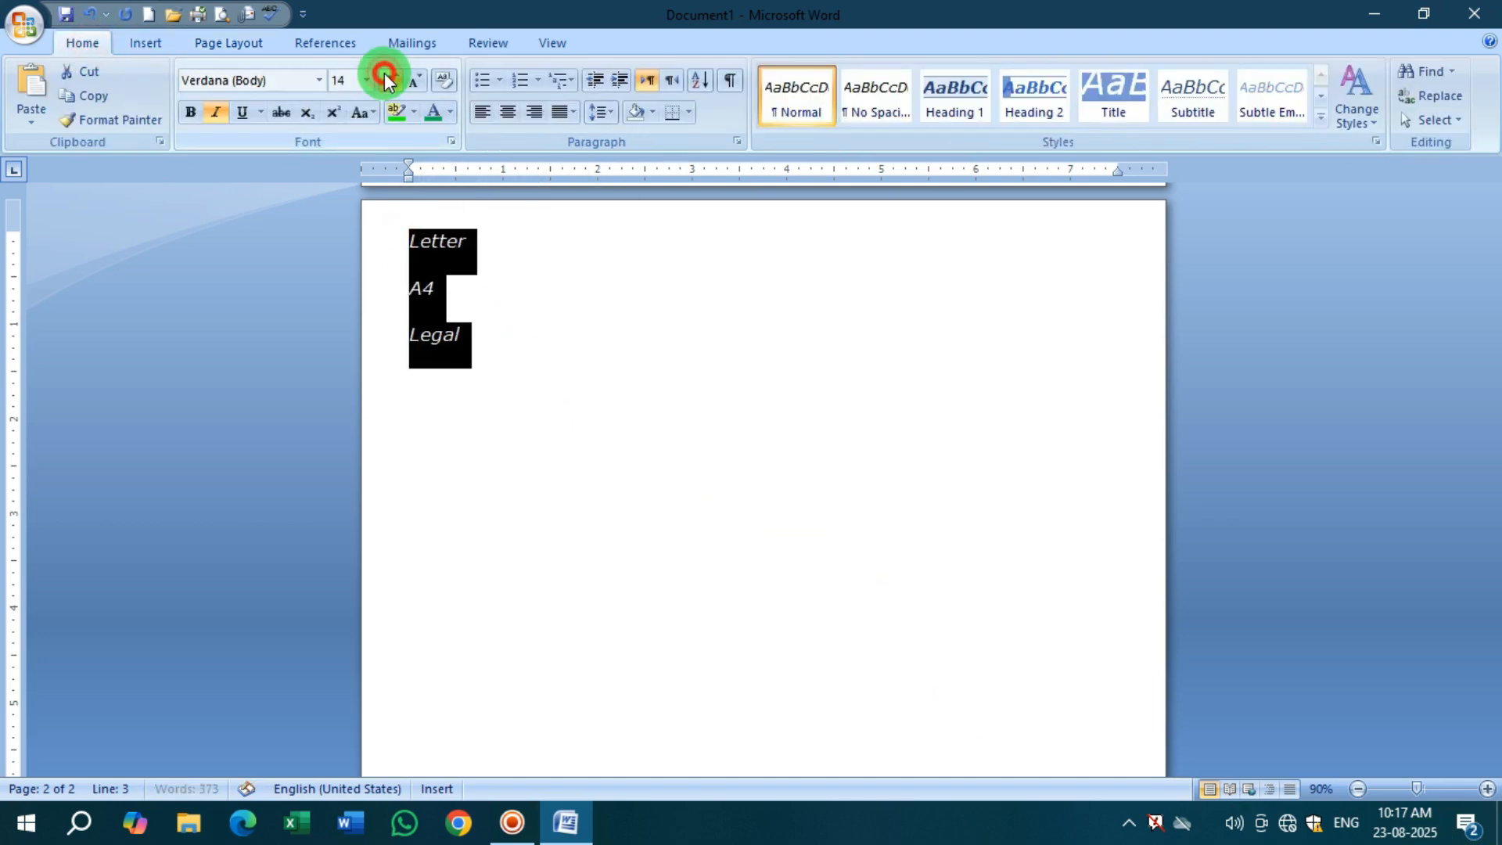
left_click(385, 80)
left_click(386, 80)
left_click(386, 80)
left_click(386, 80)
Add the dimensions 11x8.5 beside the Letter entry
left_click(544, 244)
type("11")
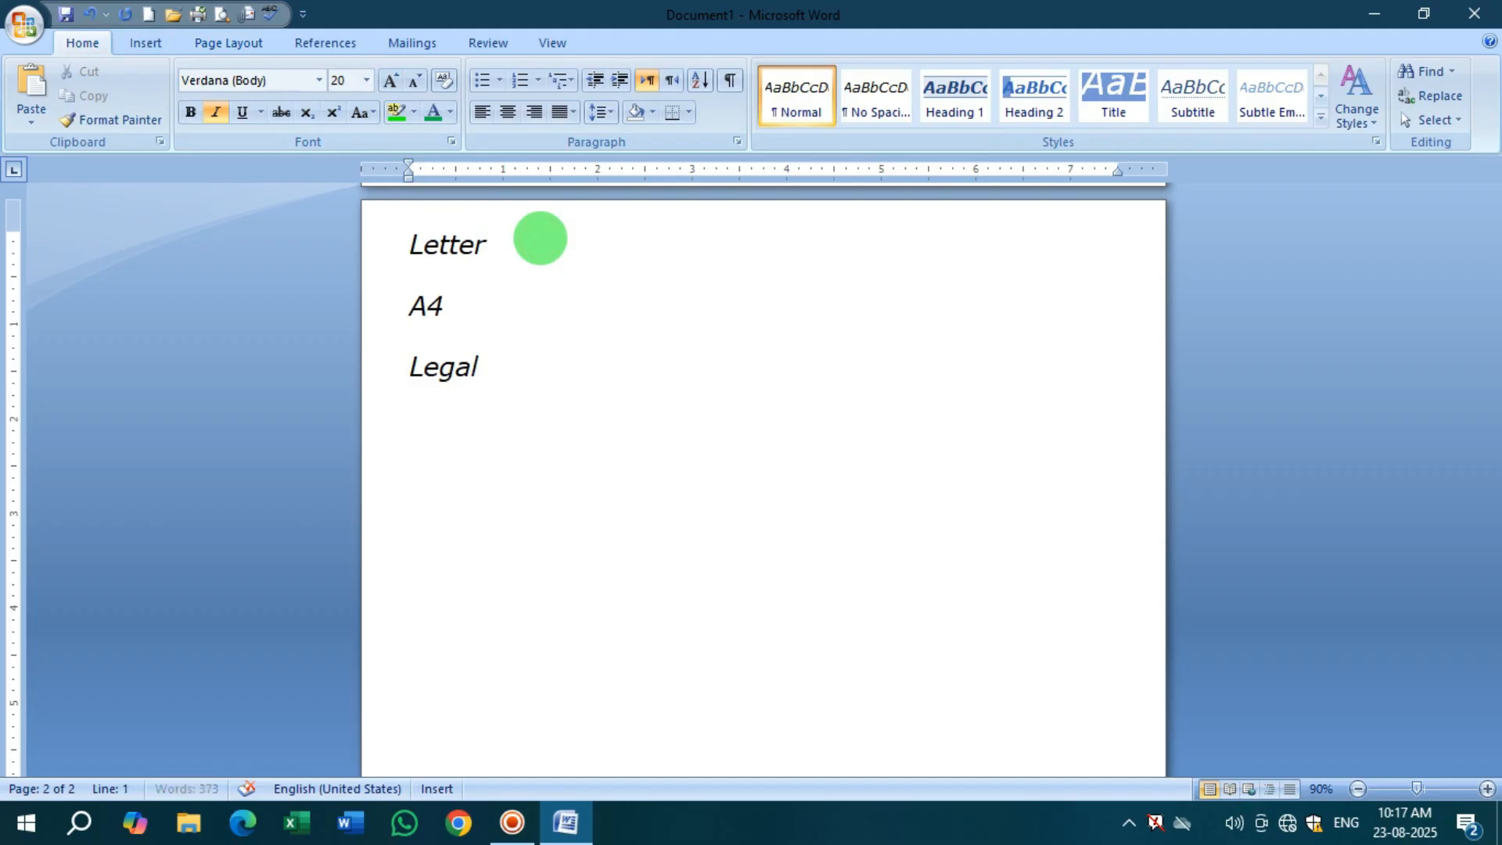
type("x8.")
type("6")
key("BackSpace")
type("5")
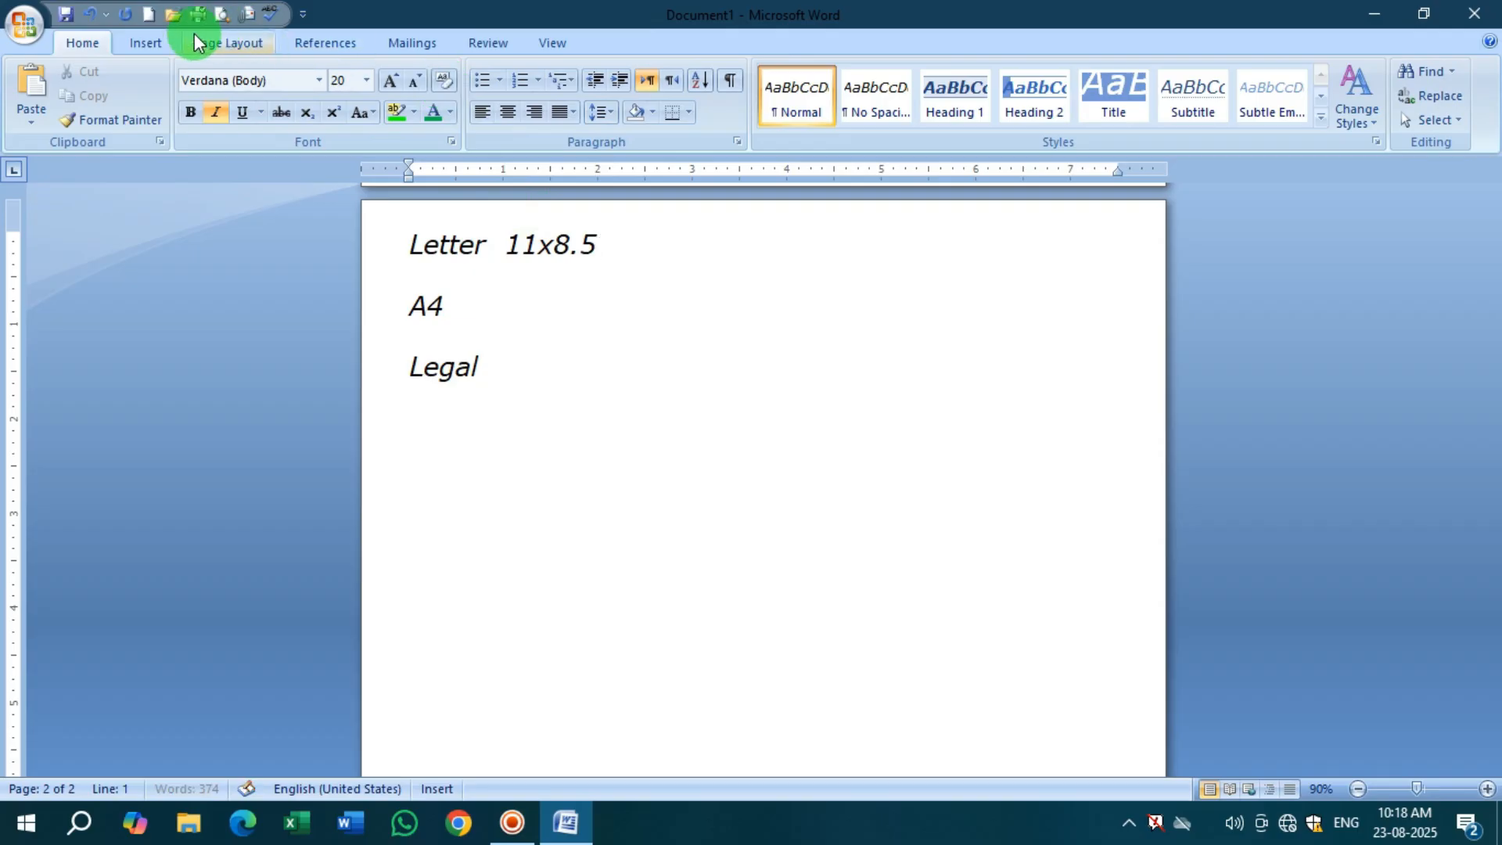
Add the dimensions 11.69x8.27 beside the A4 entry and 14x8.5 beside the Legal entry
left_click(224, 44)
left_click(287, 115)
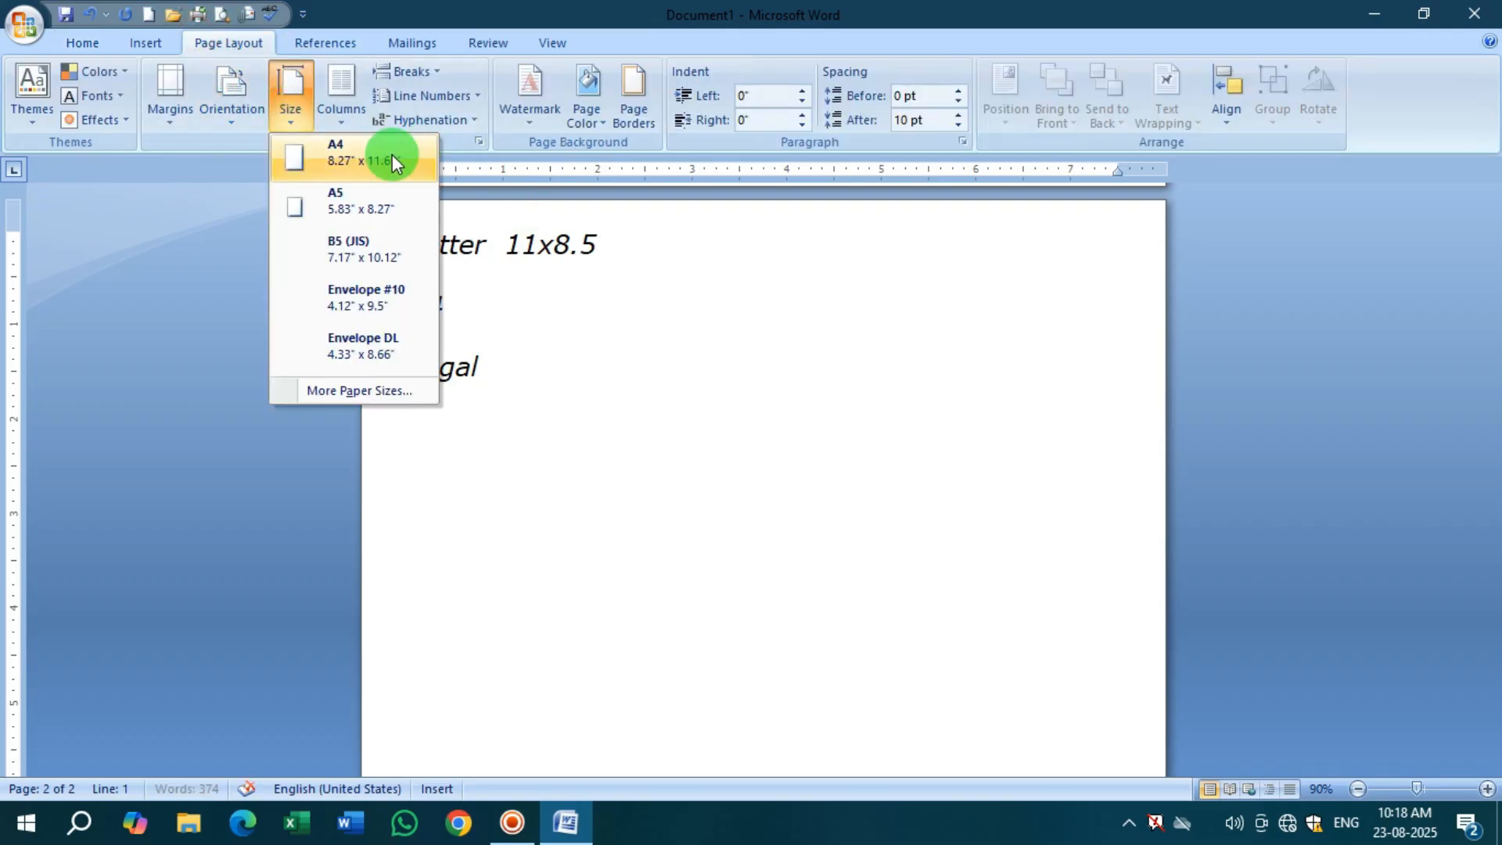
left_click(506, 313)
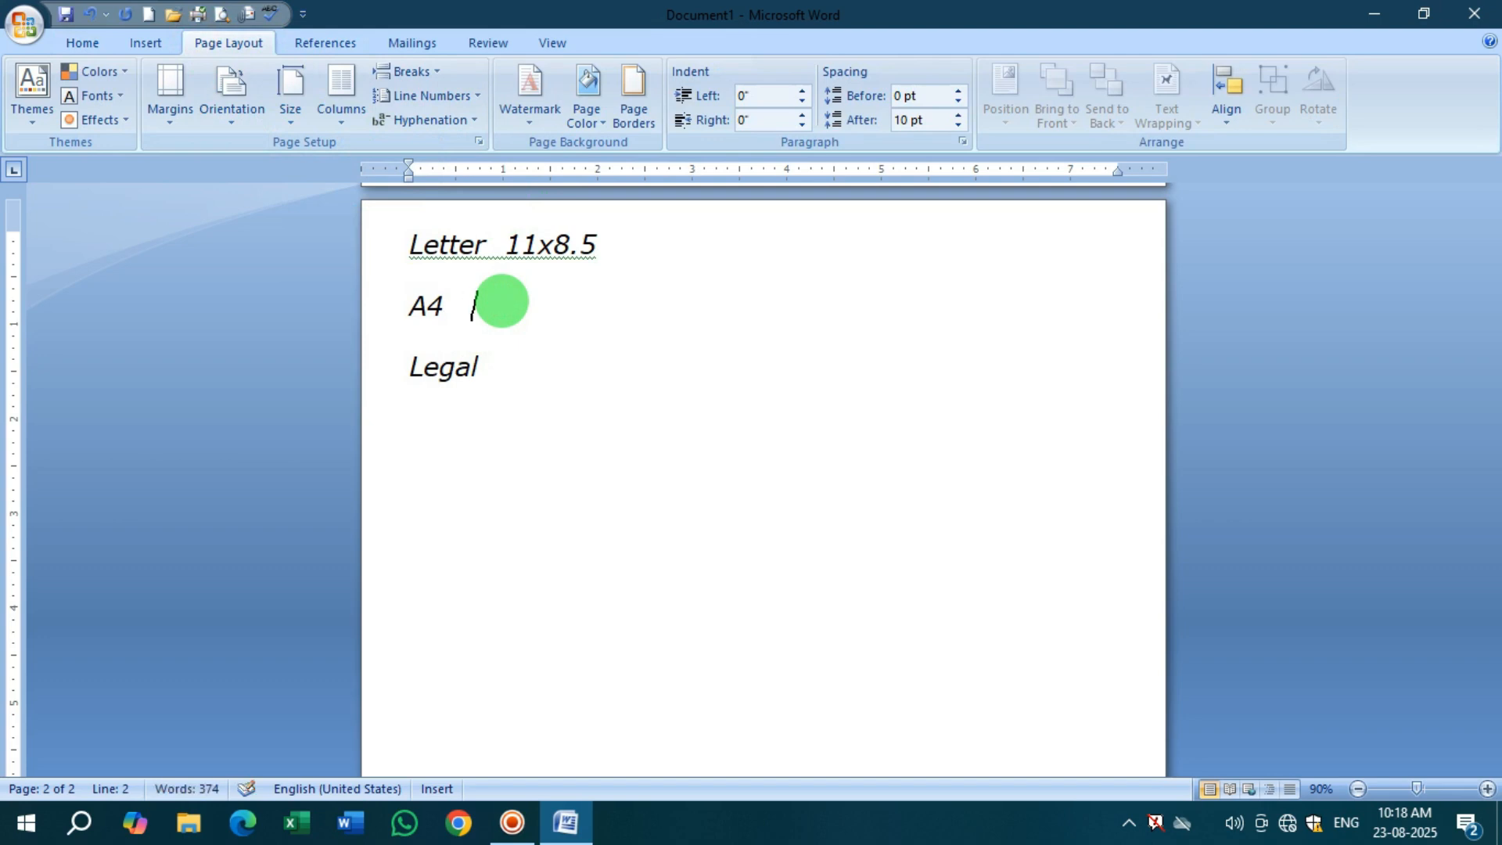
type("11.69x8")
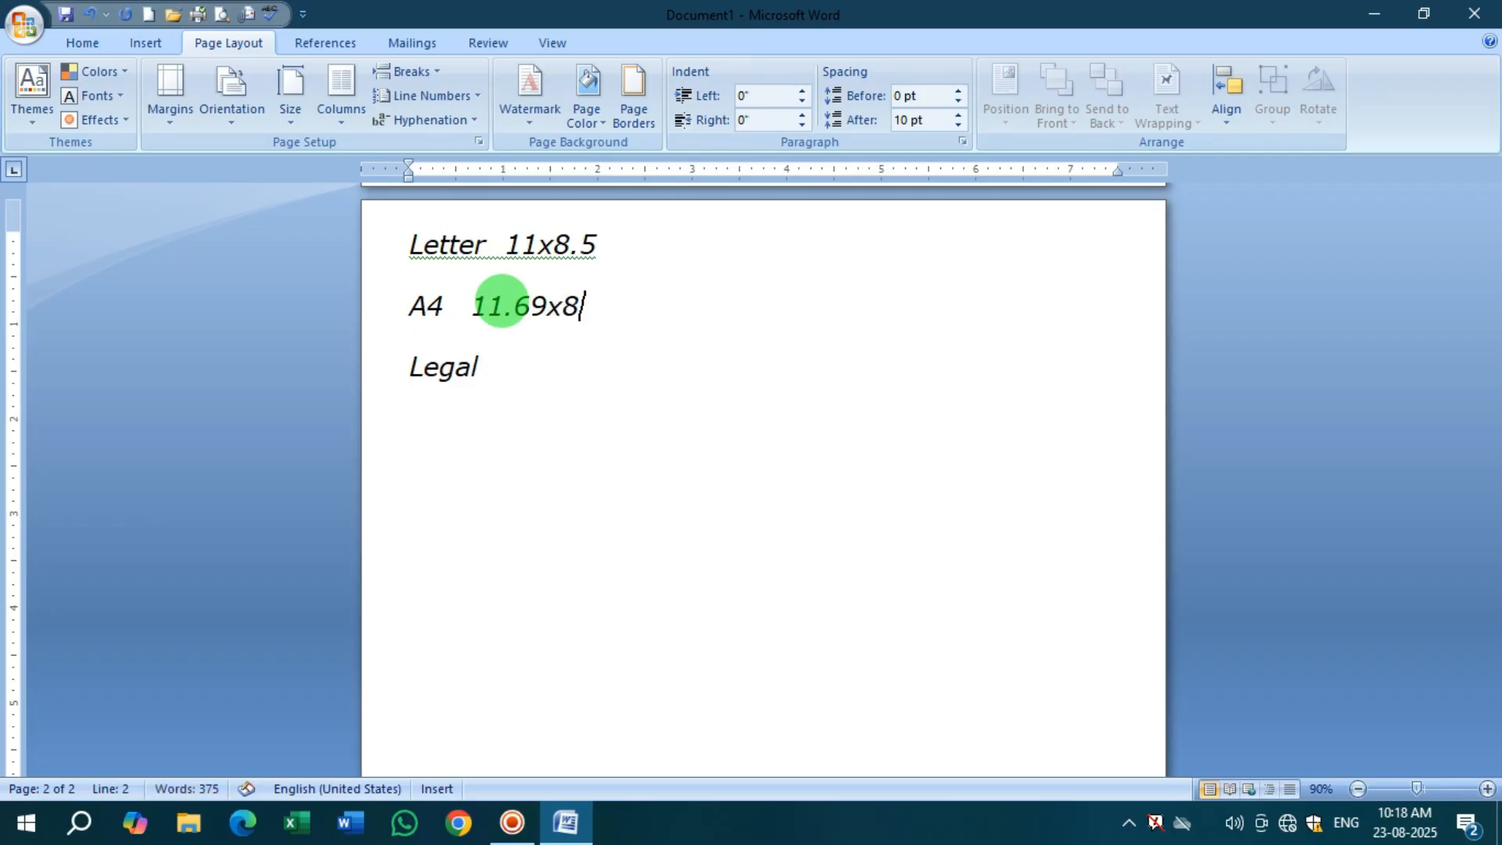
type(".27")
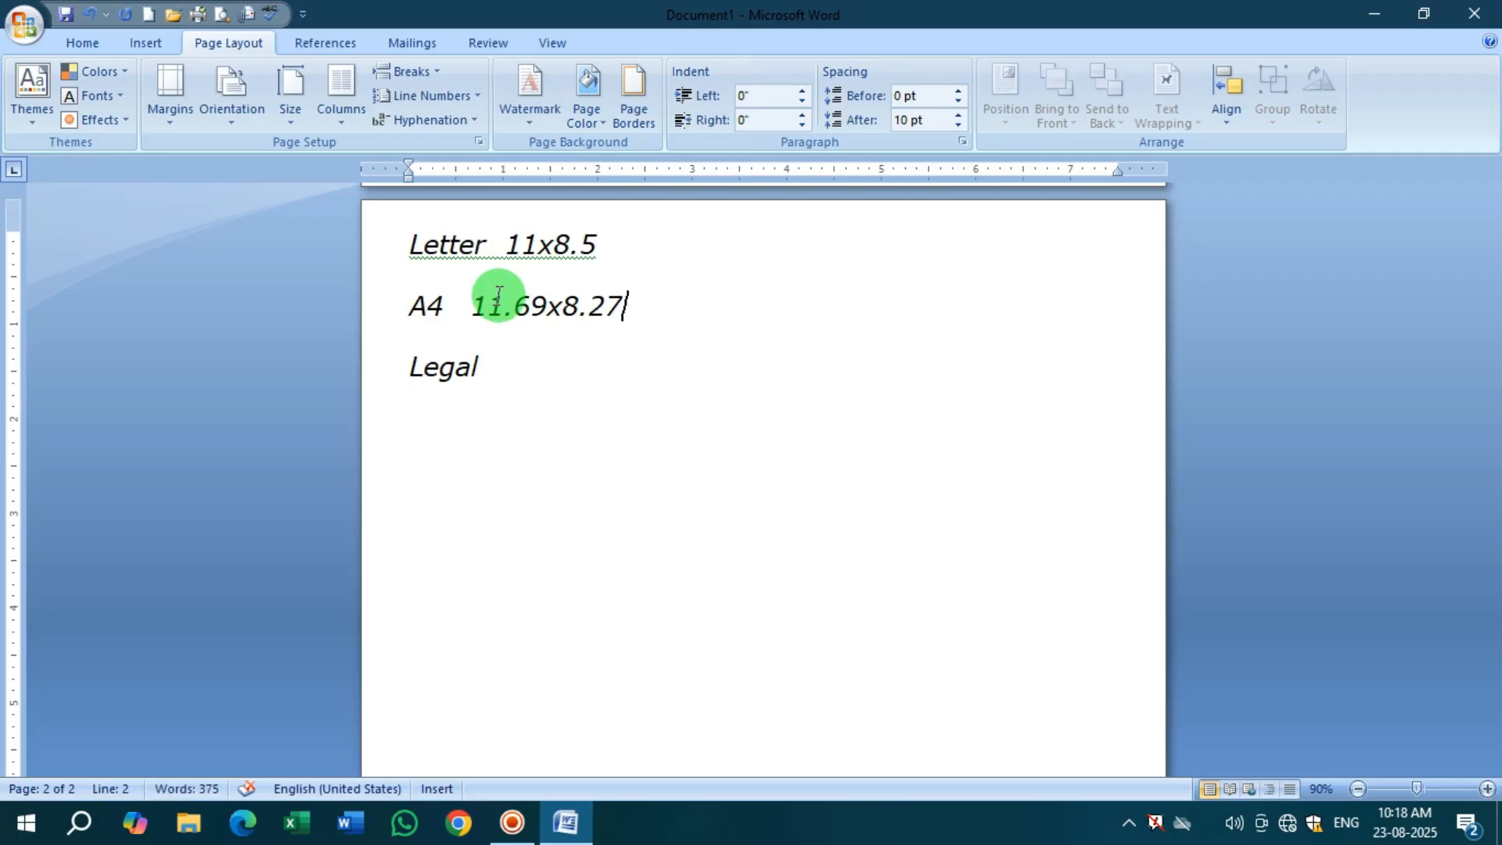
left_click(507, 361)
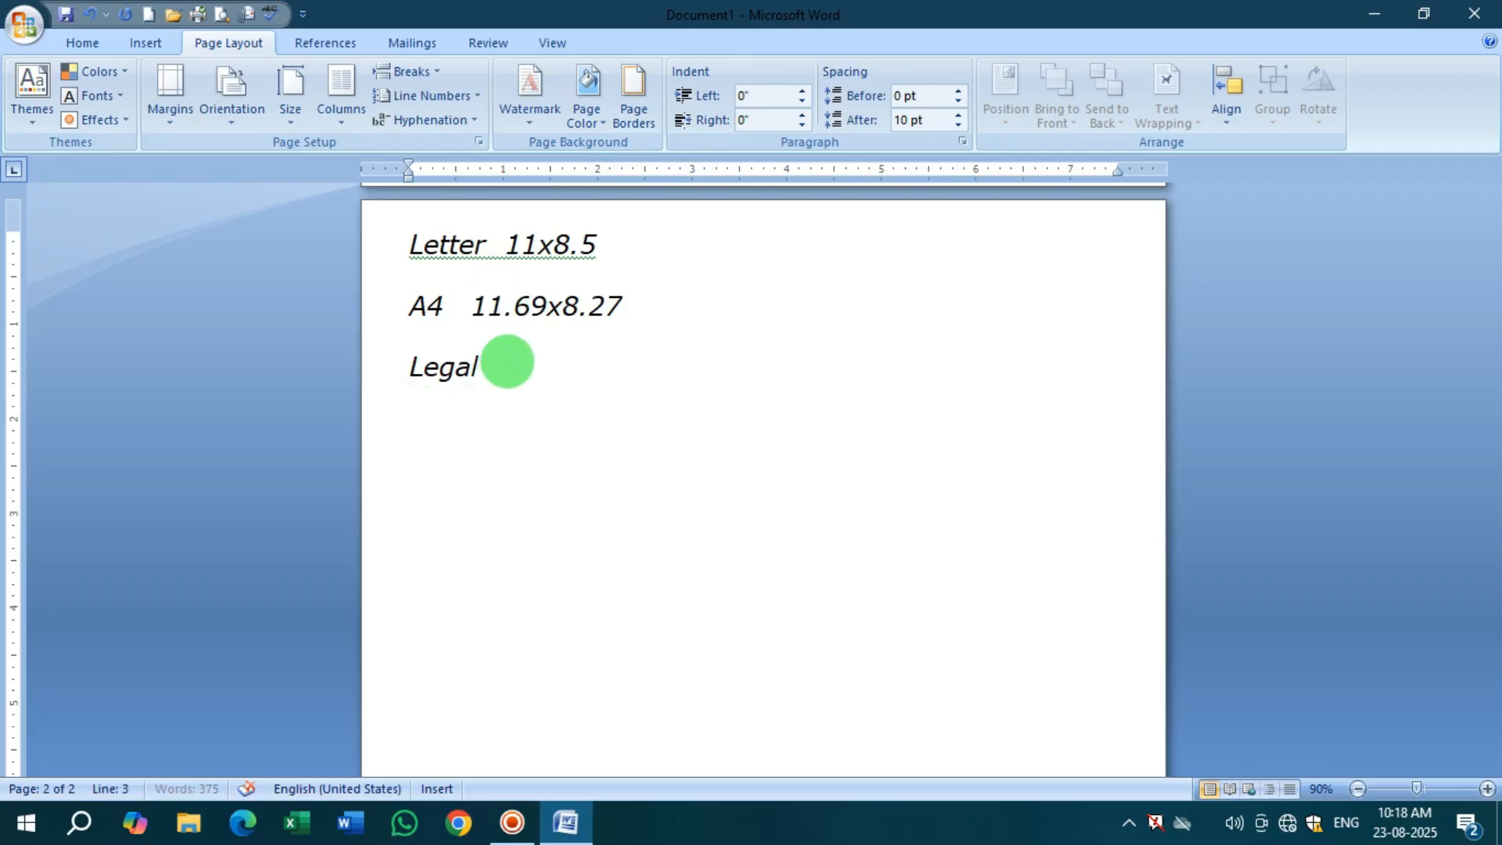
type("14x8.5")
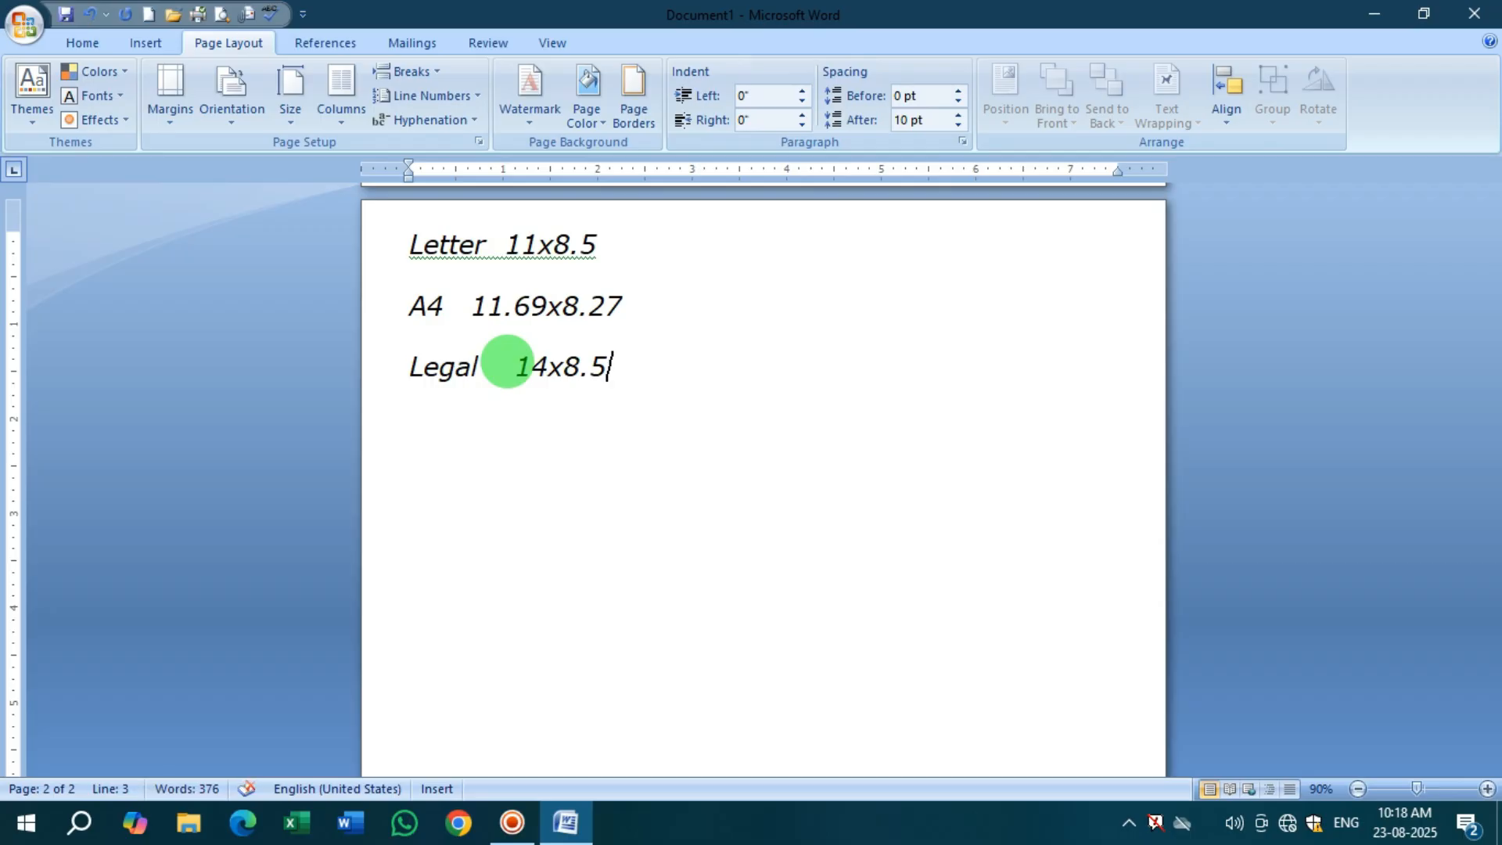
Change the document's paper size to A4
left_click(1359, 788)
left_click(1360, 789)
left_click(1359, 789)
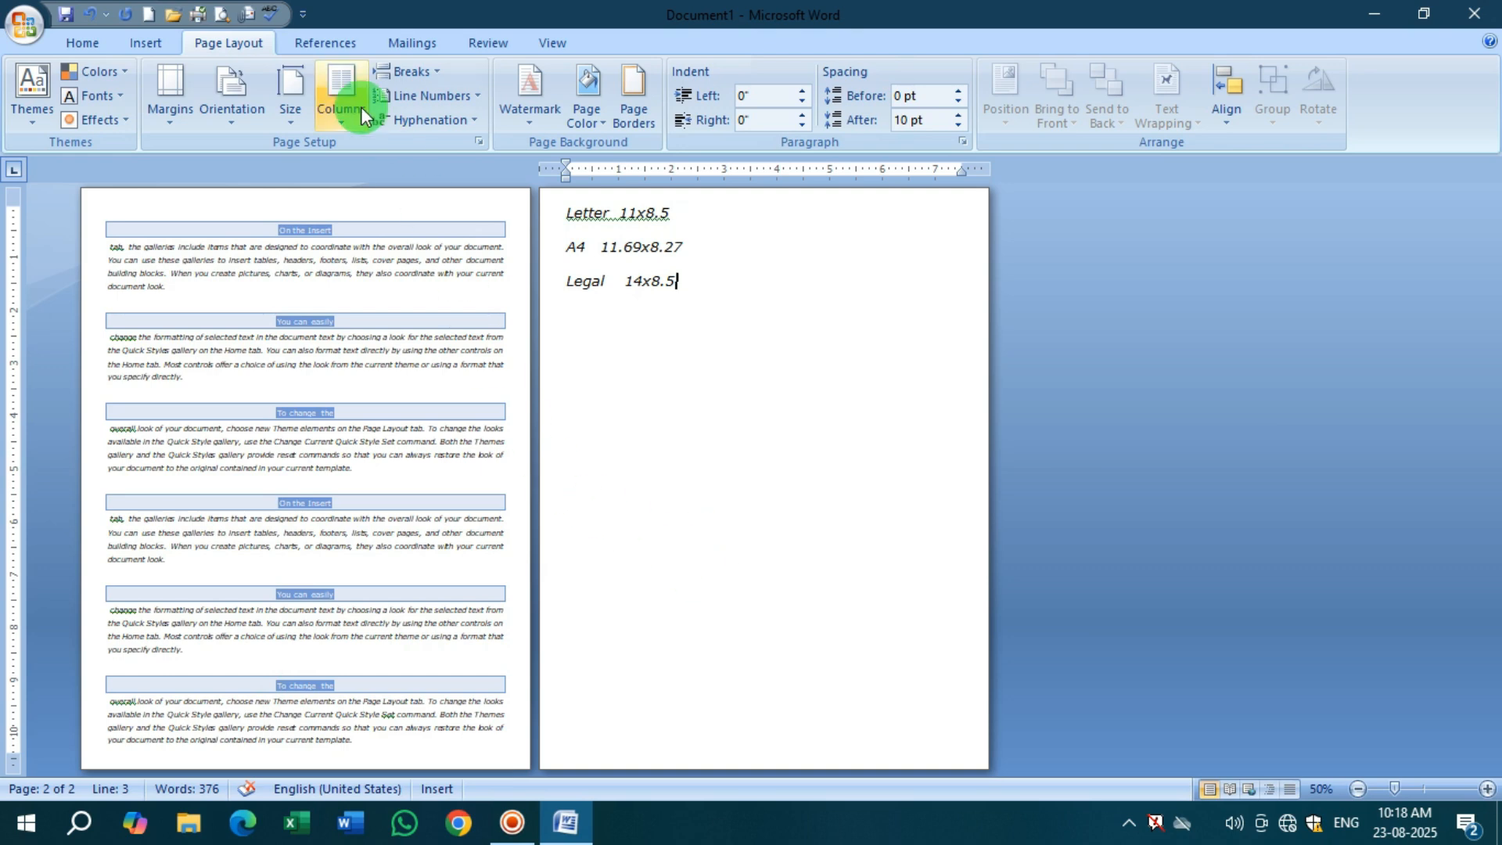
left_click(283, 115)
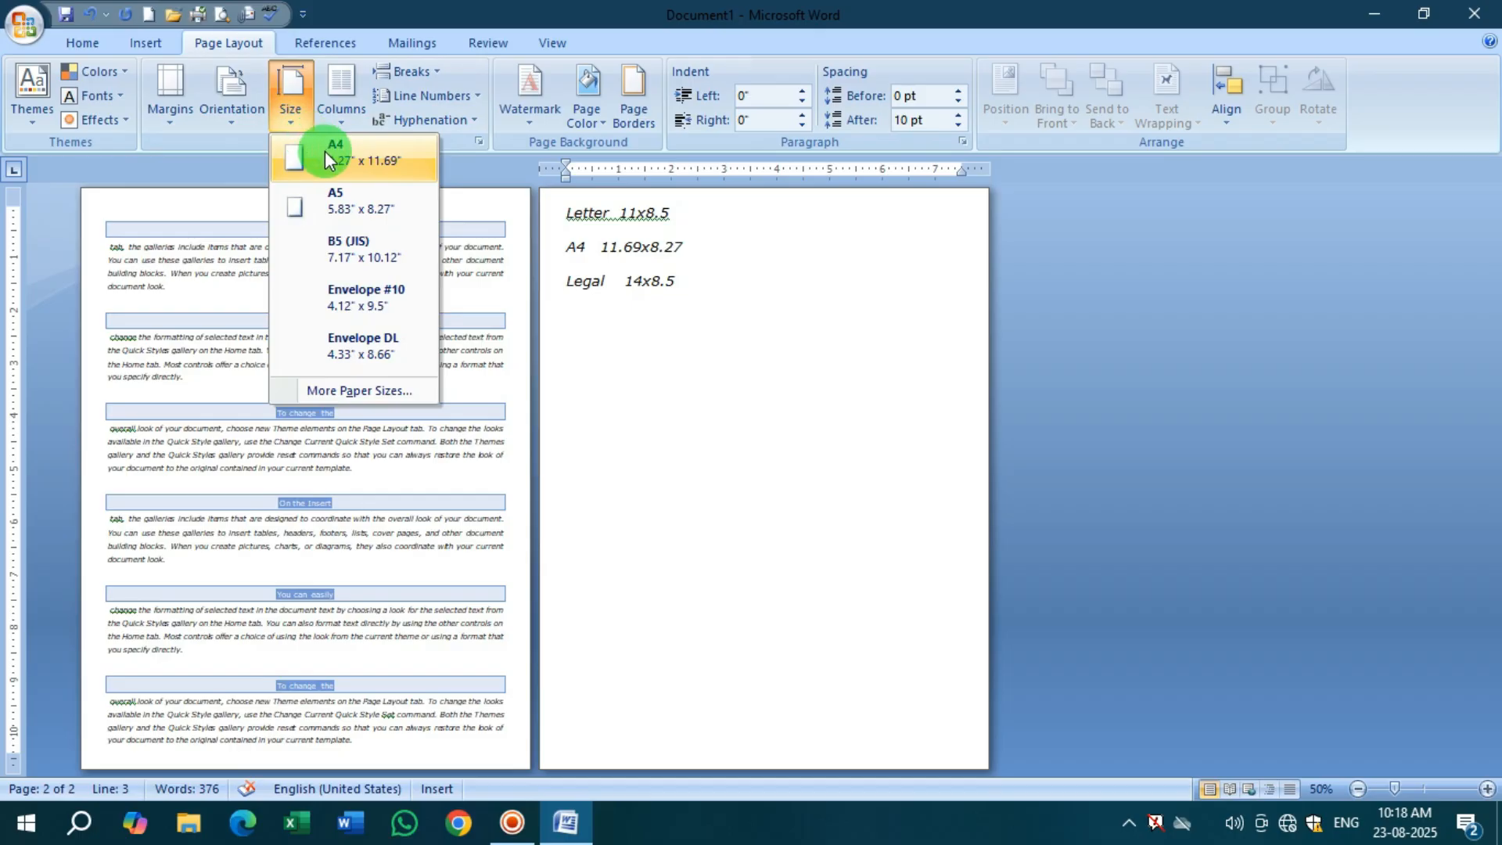
left_click(325, 152)
Set a custom paper size 8.5" wide and 14" high for the whole document, letting Word fix the margins
left_click(303, 116)
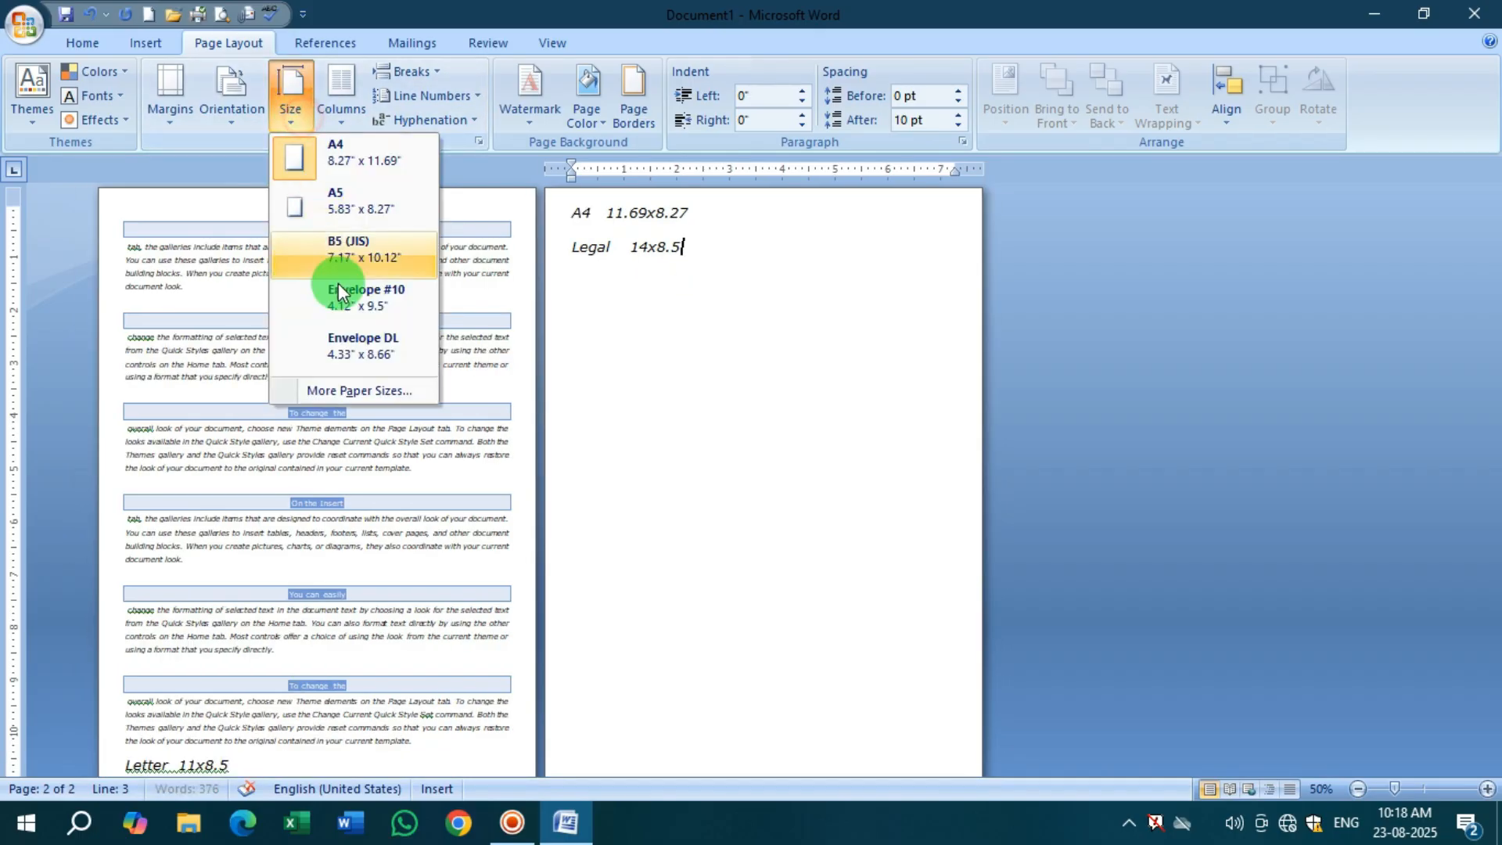
left_click(362, 391)
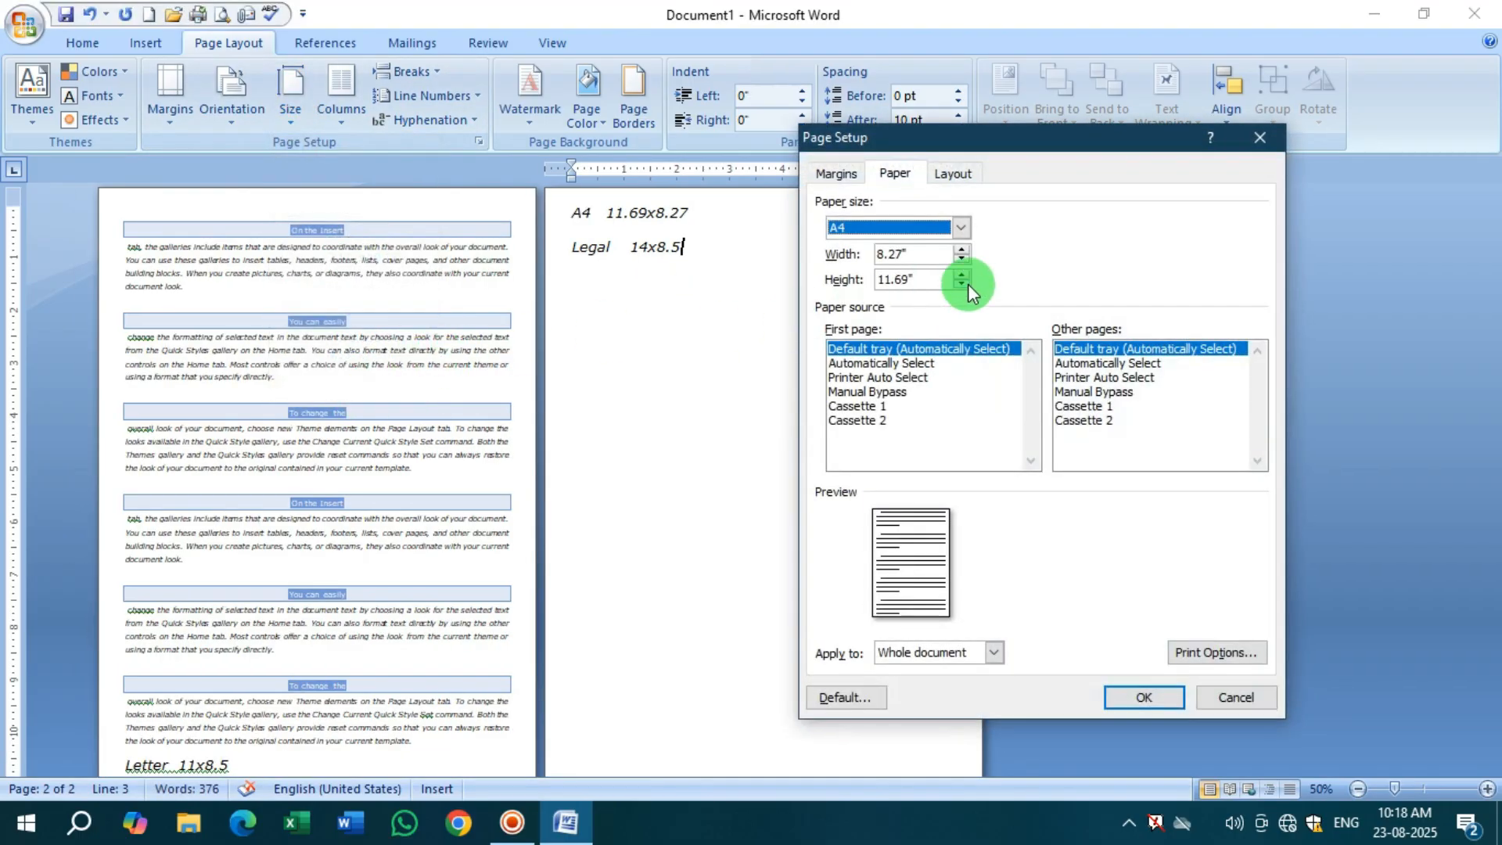
left_click(961, 274)
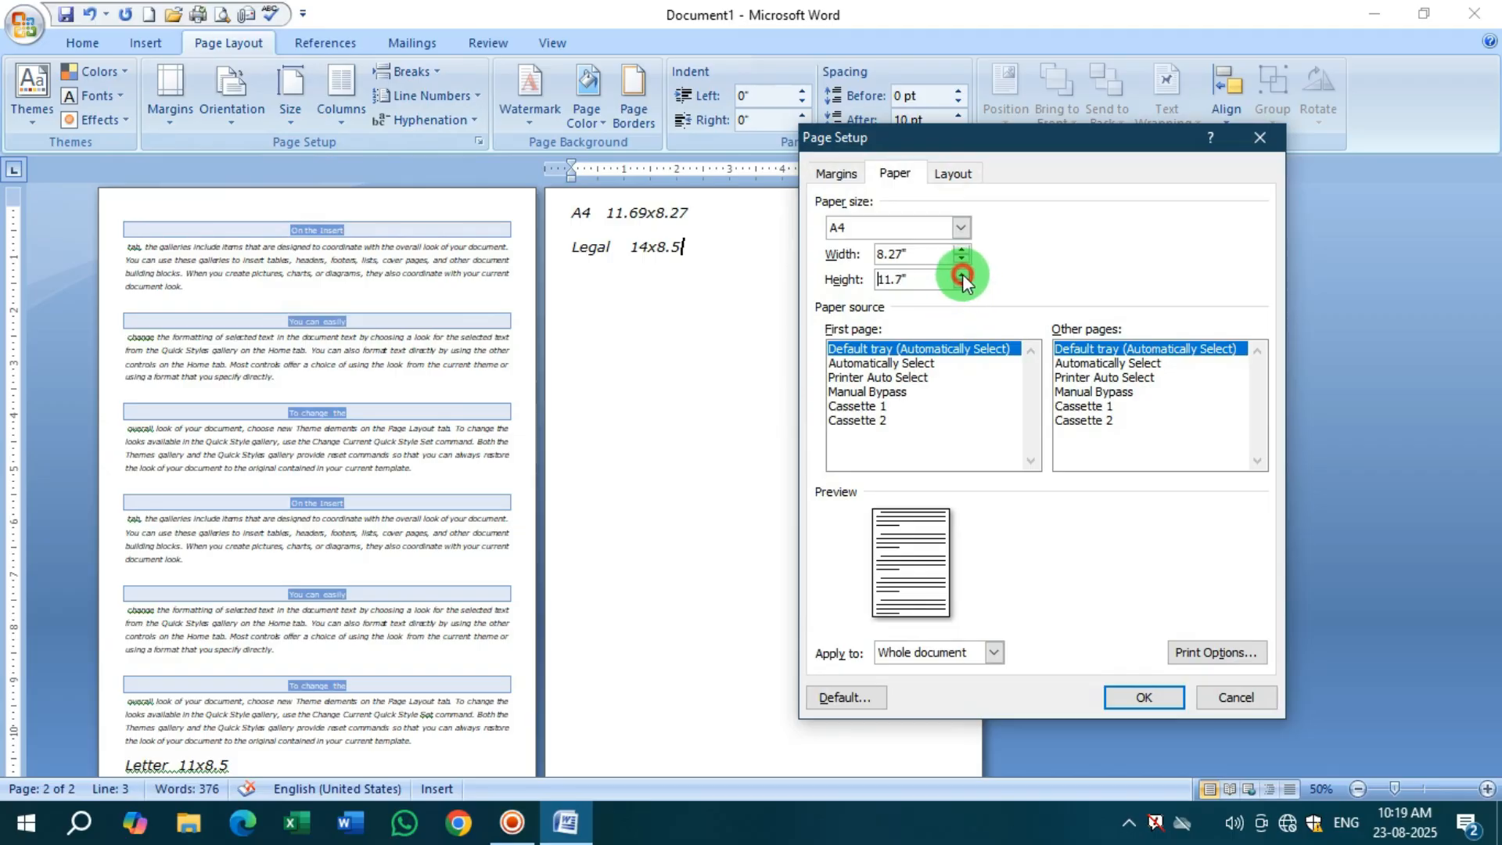
left_click(961, 275)
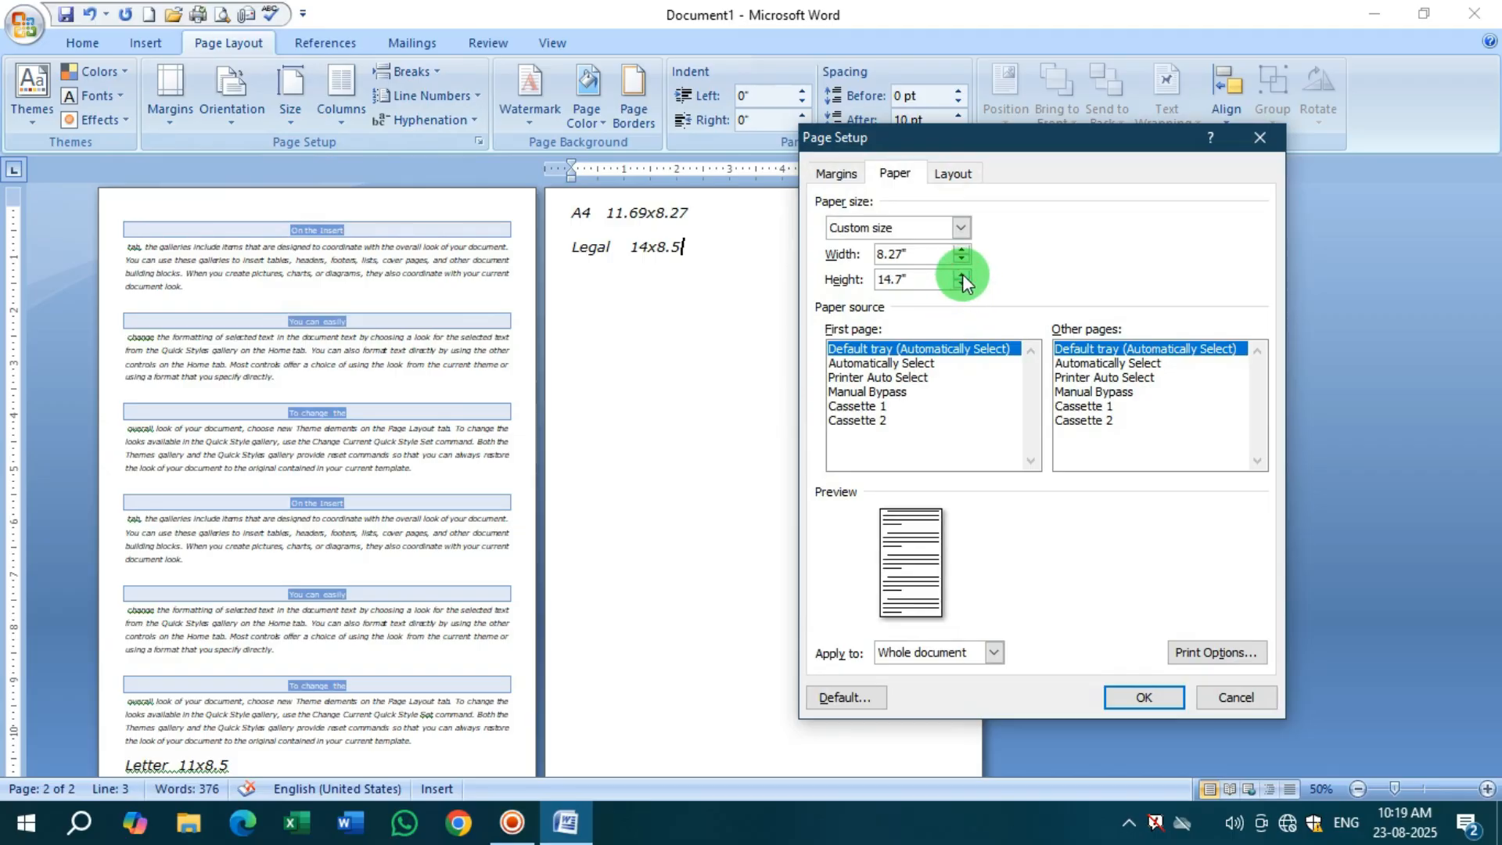
left_click(962, 284)
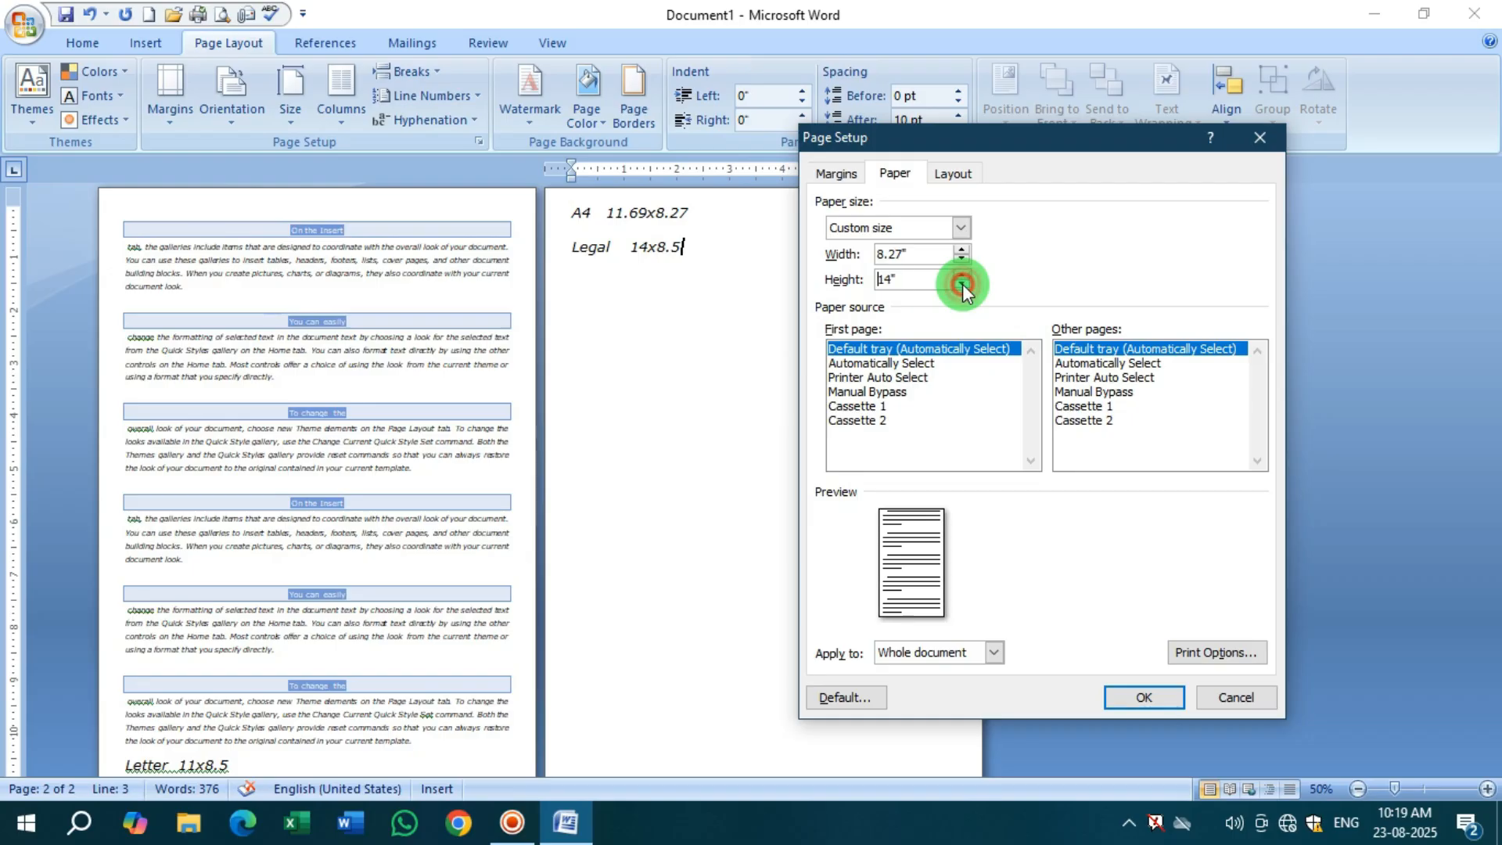
left_click(963, 254)
left_click(1144, 697)
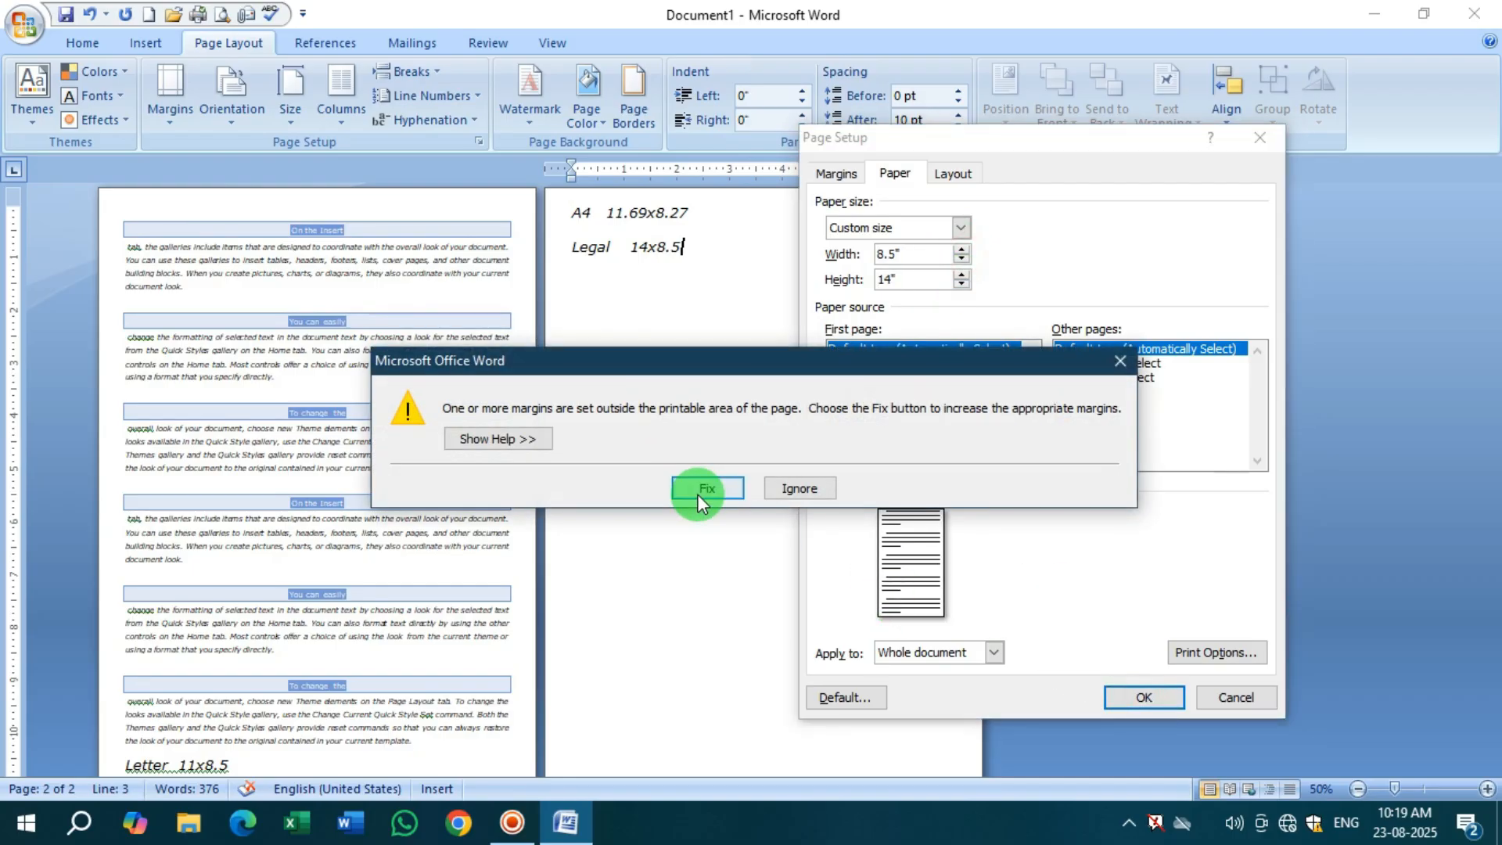
left_click(704, 489)
left_click(1134, 696)
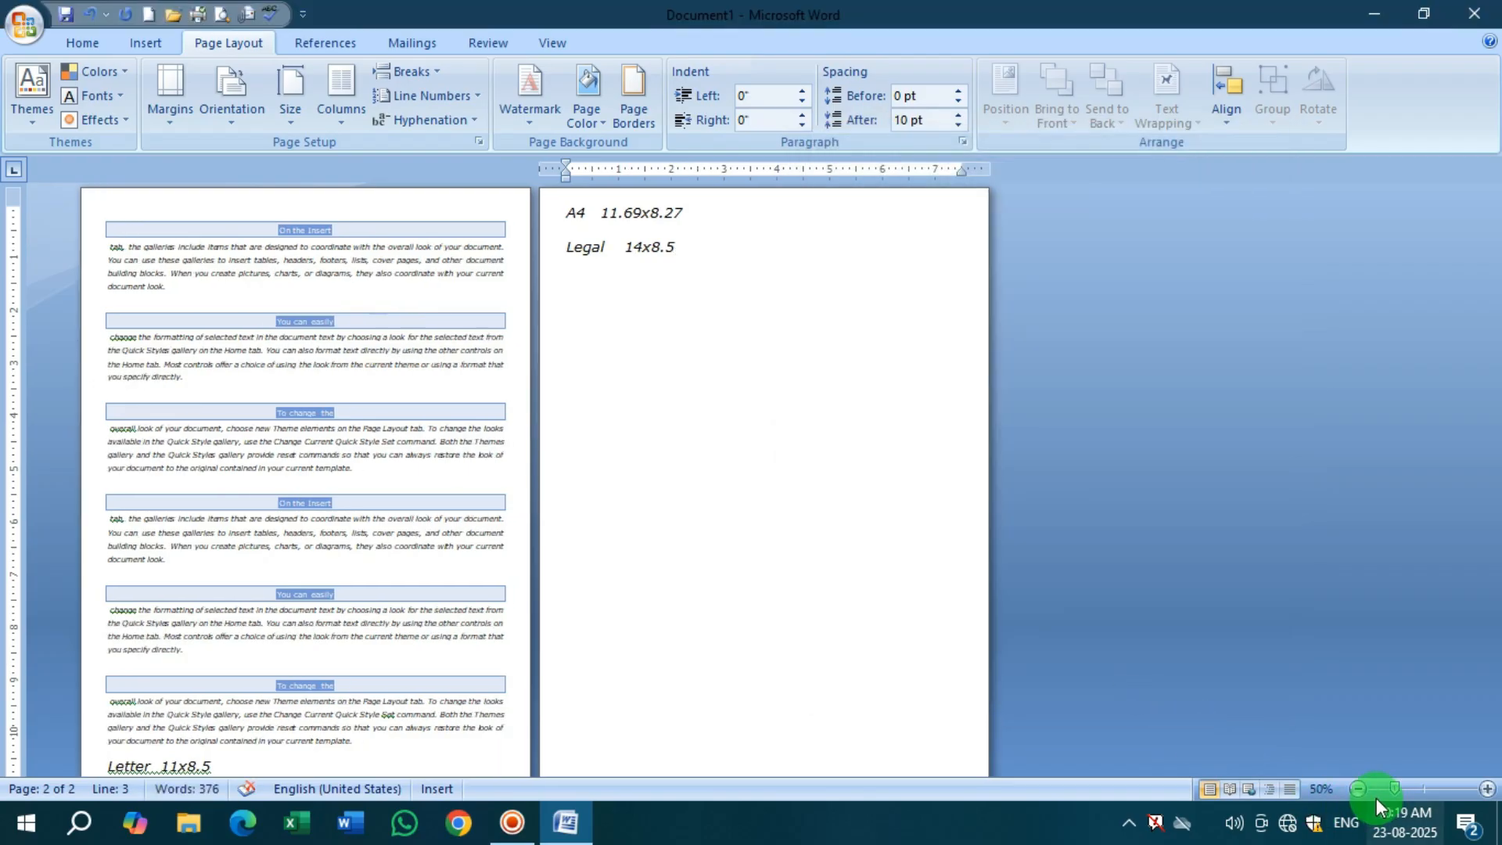
Join the A4 and Legal entries onto the same line as the Letter entry
left_click(1359, 790)
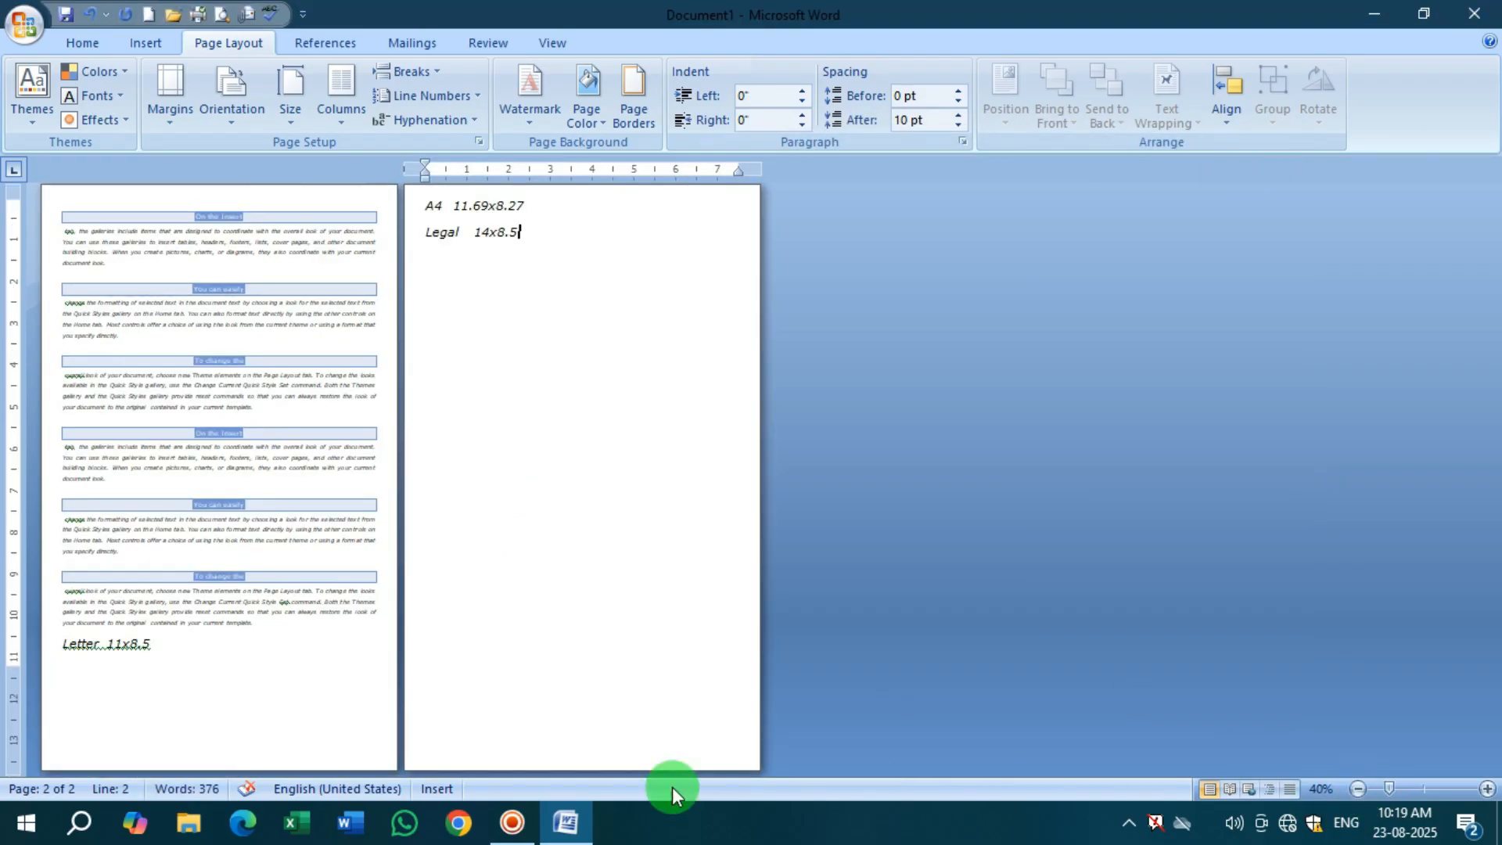
left_click(160, 643)
key("Delete")
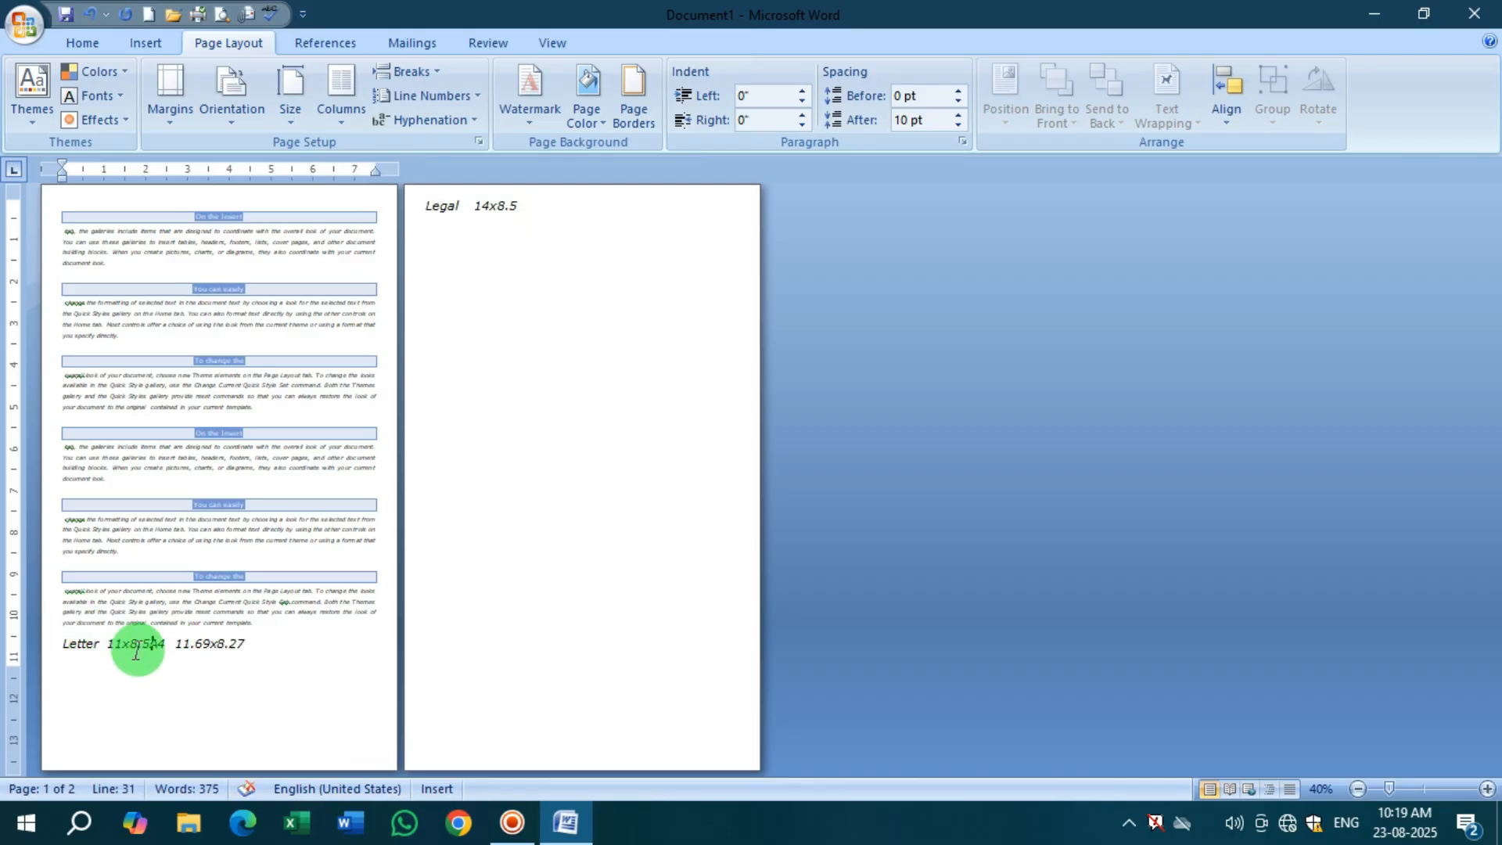
left_click(248, 646)
key("Delete")
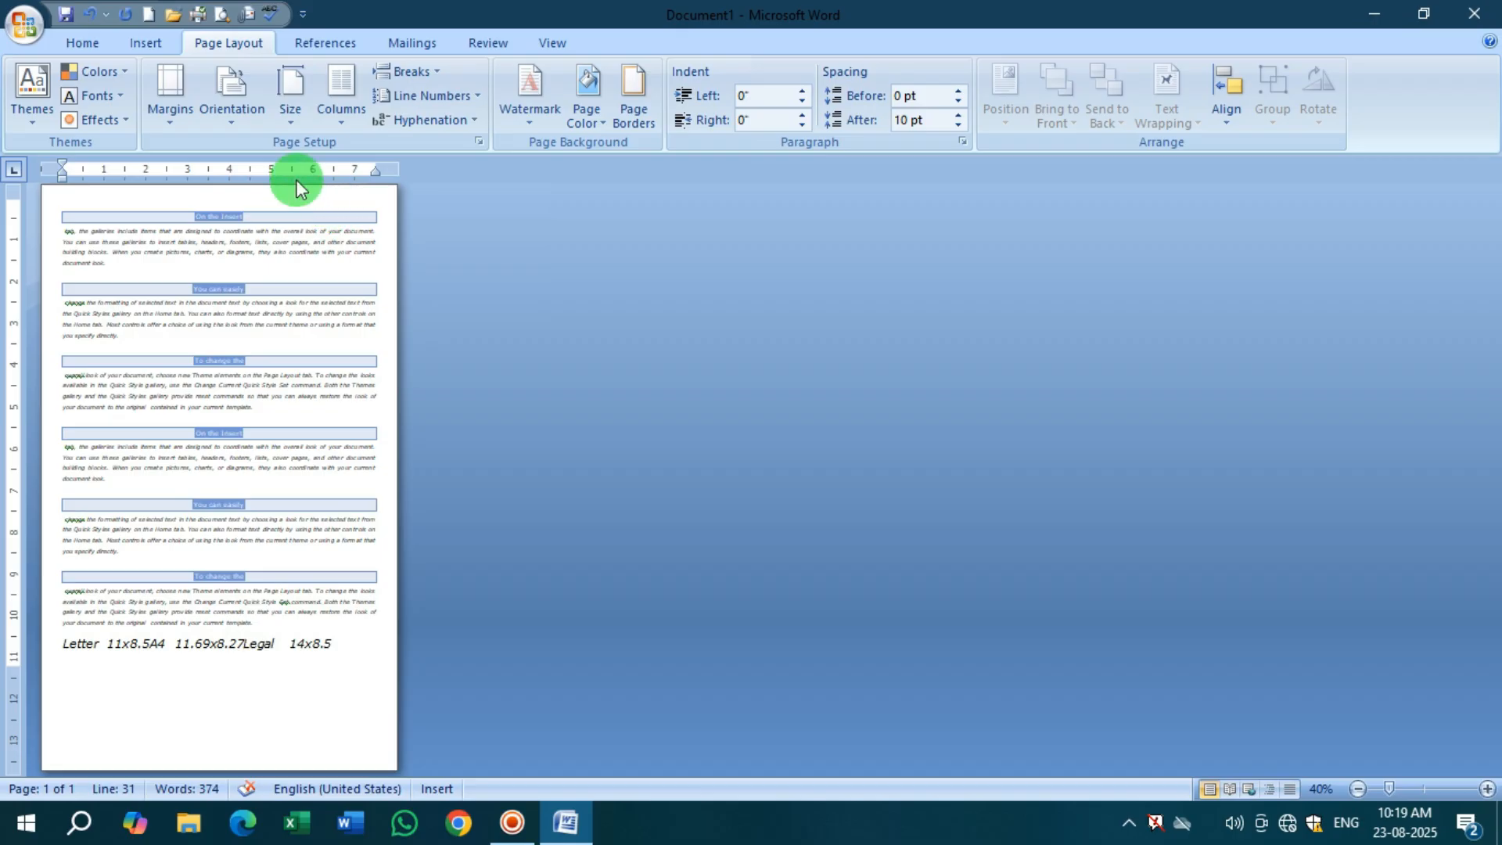
Reduce the custom paper height to 13" for the whole document
left_click(167, 114)
left_click(258, 114)
left_click(283, 111)
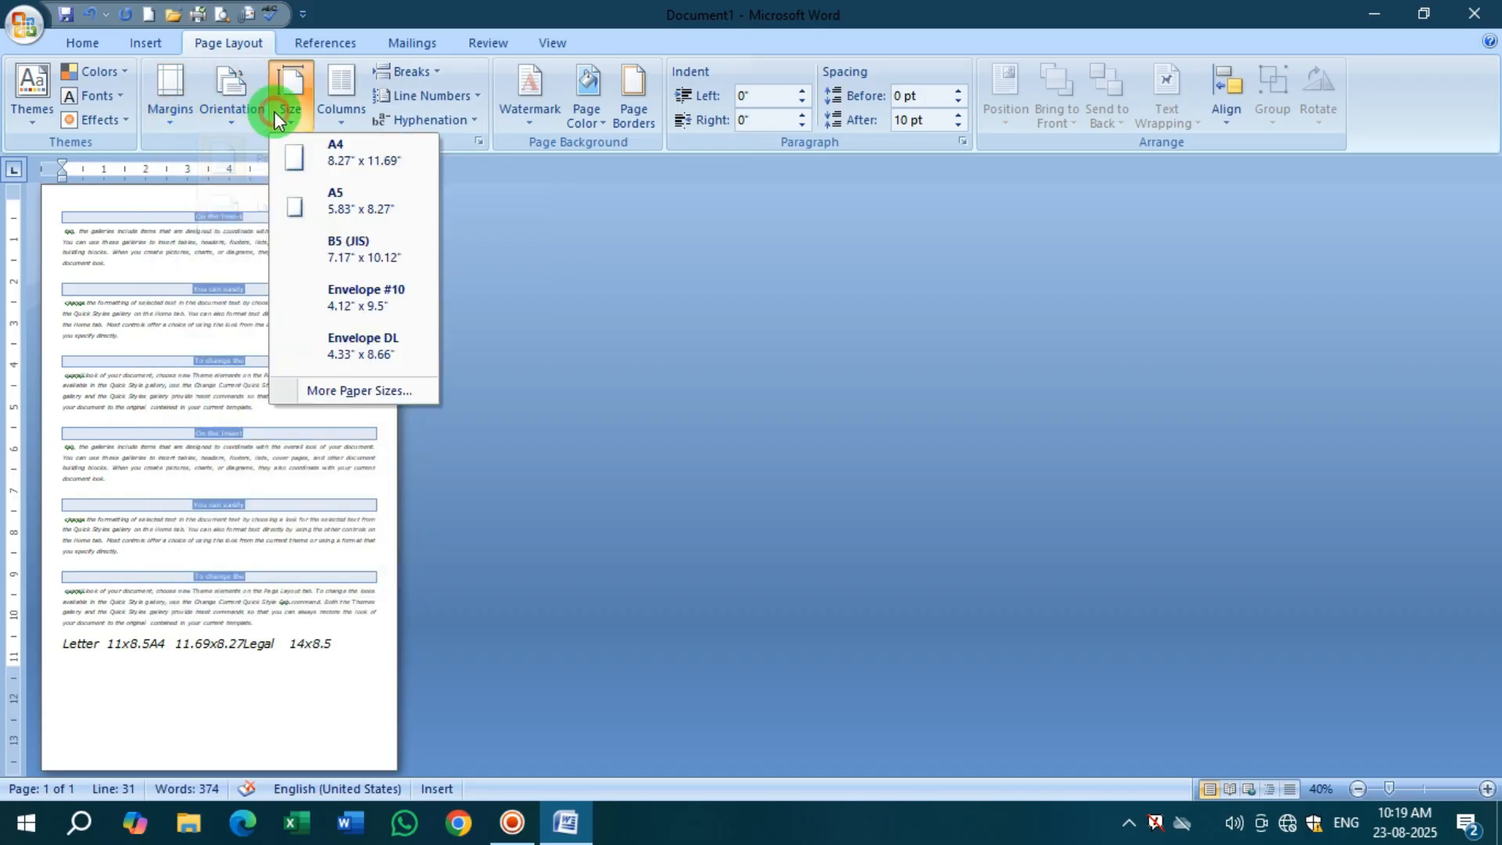
left_click(407, 392)
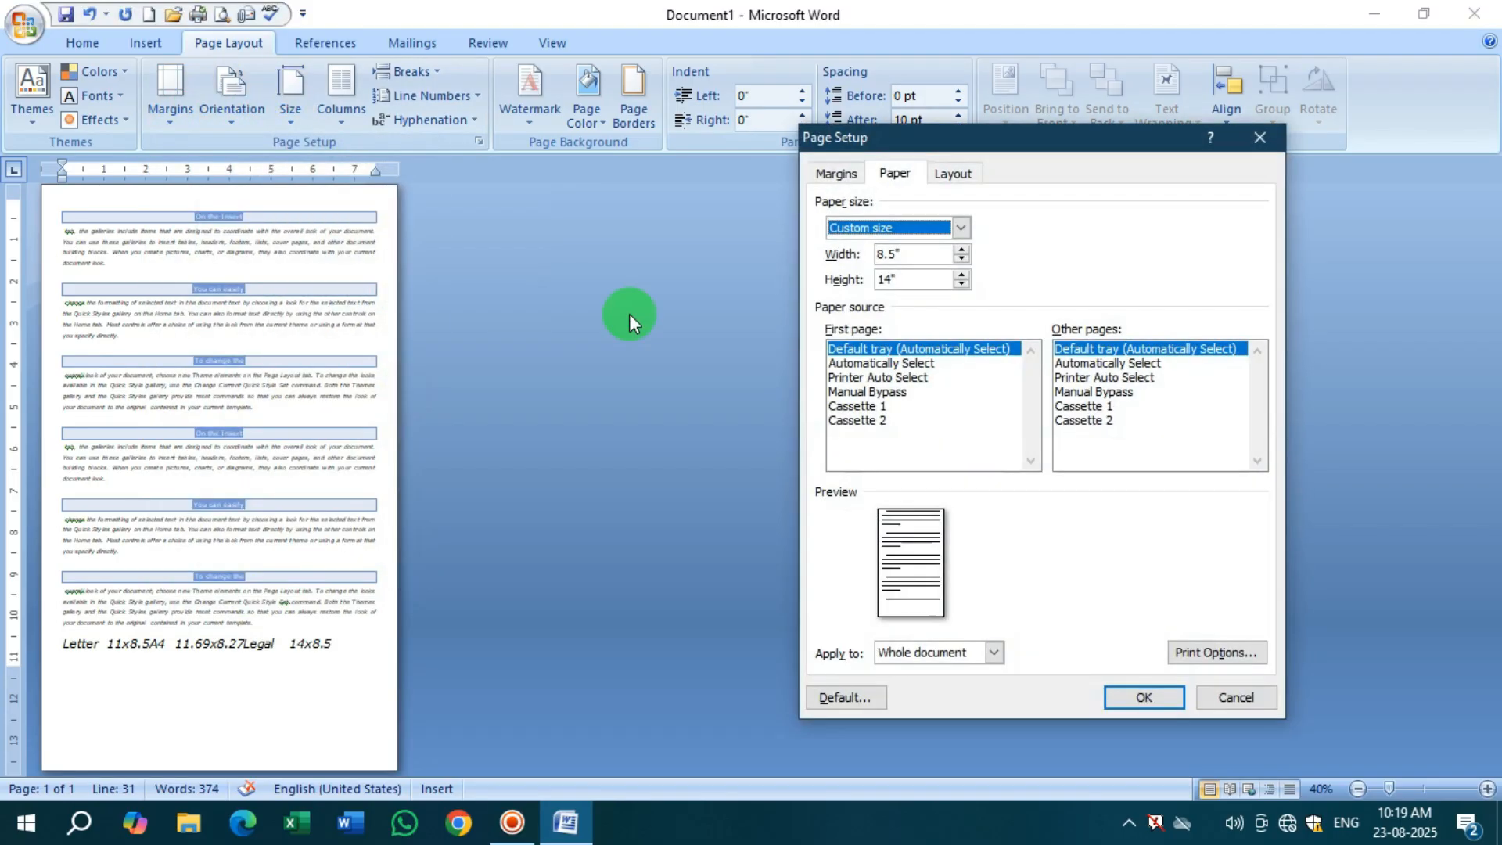
left_click(965, 288)
left_click(965, 288)
left_click(964, 288)
left_click(964, 288)
left_click(965, 288)
left_click(964, 288)
left_click(964, 288)
left_click(964, 287)
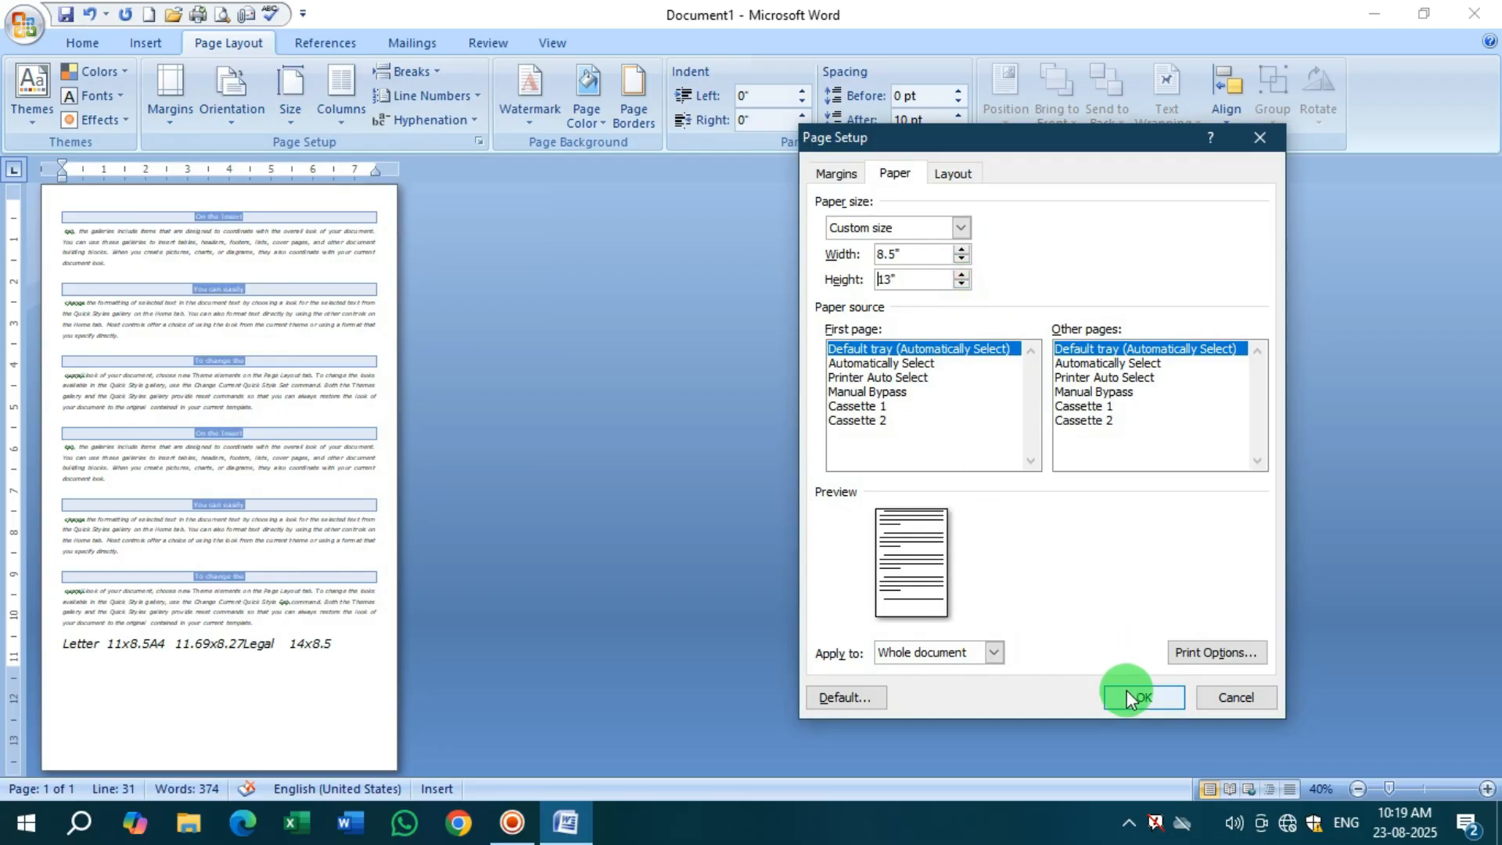
left_click(1133, 695)
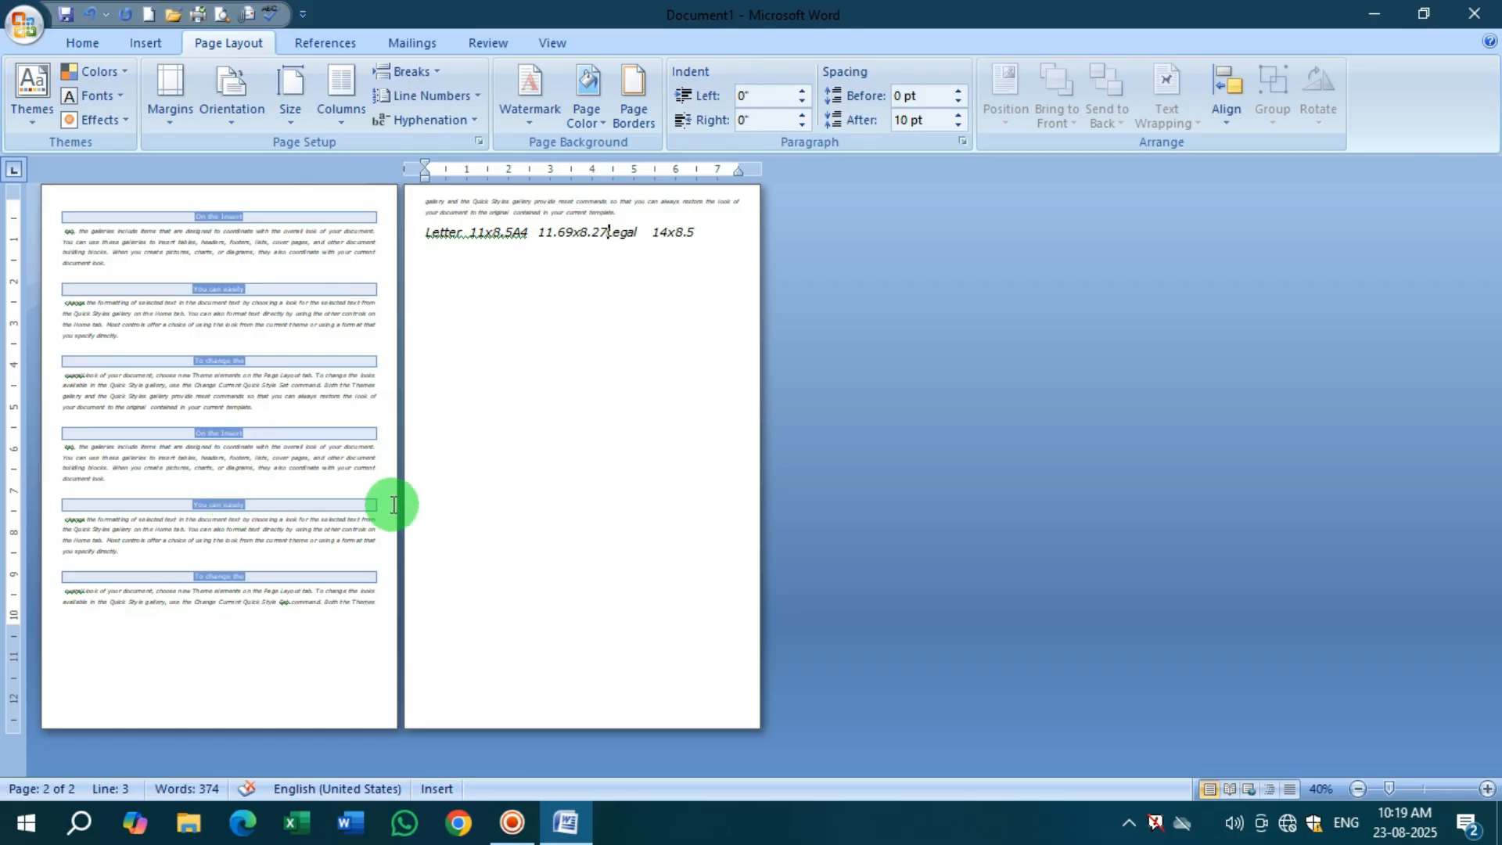
Delete the line listing the Letter, A4 and Legal dimensions at the end of the document
triple_click(570, 227)
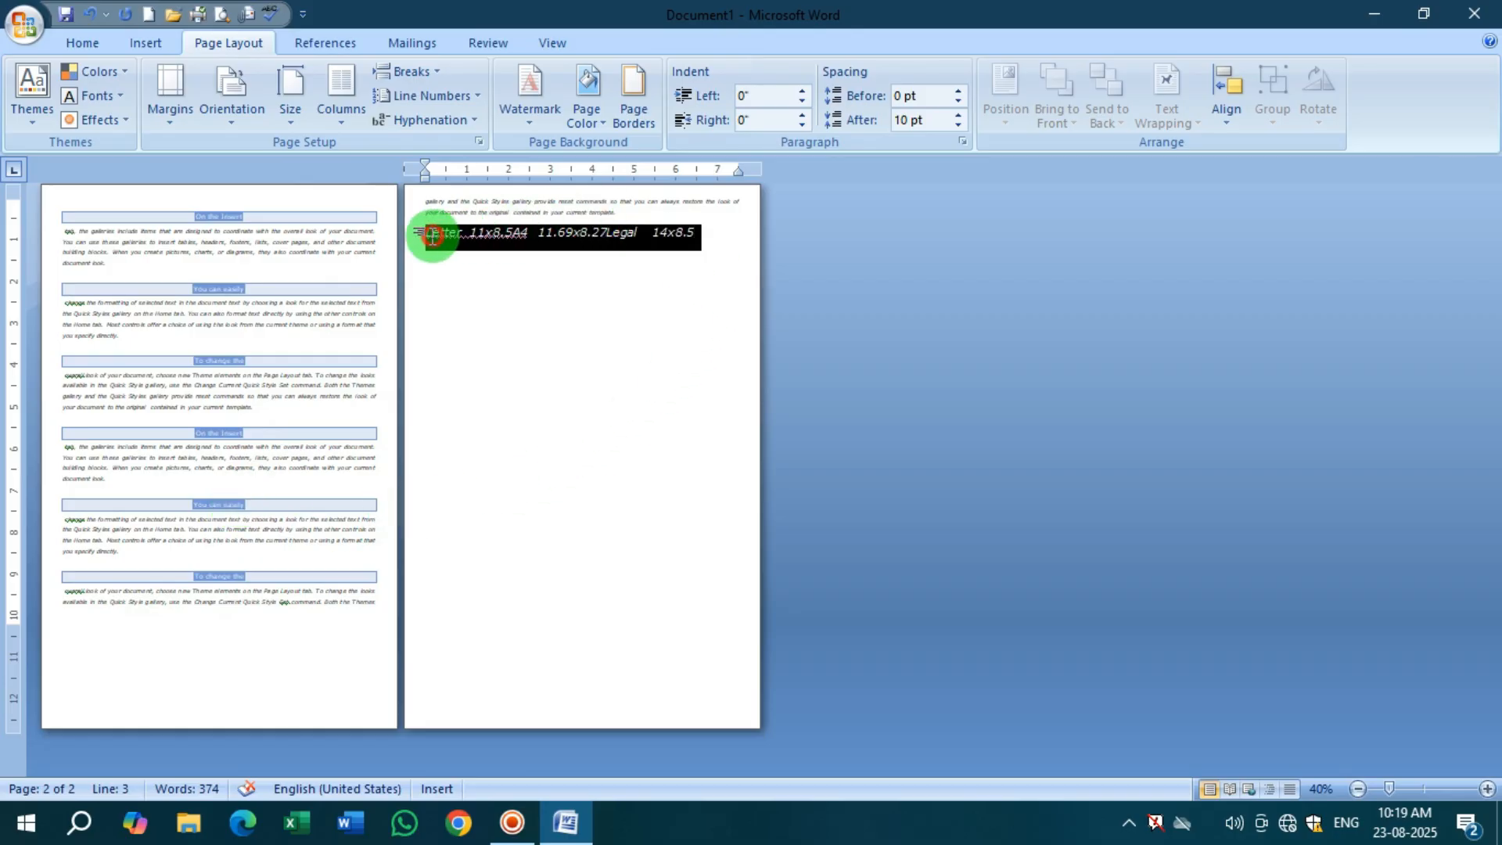
key("BackSpace")
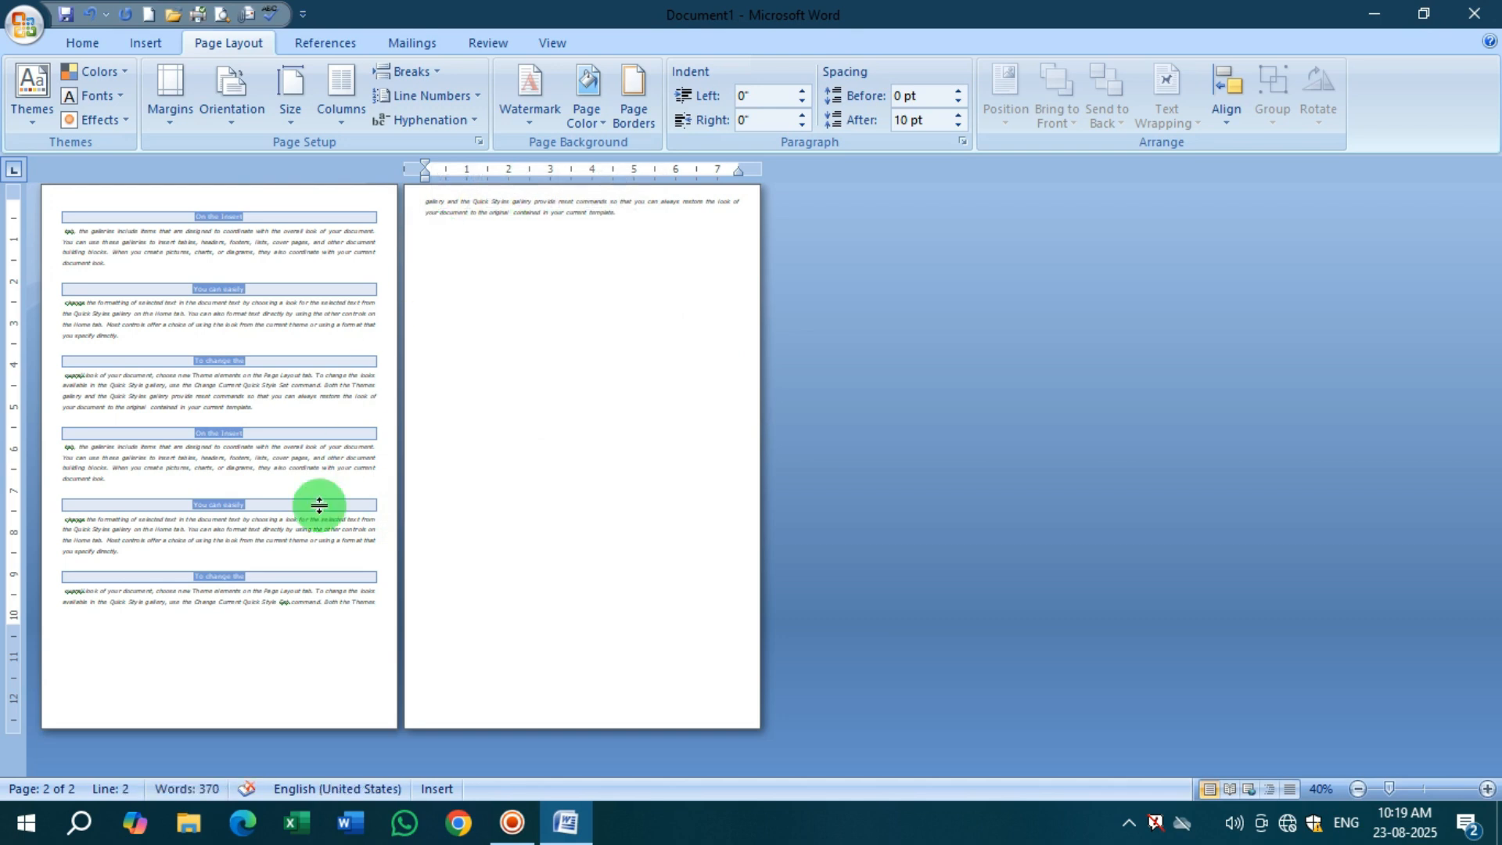
left_click(377, 608)
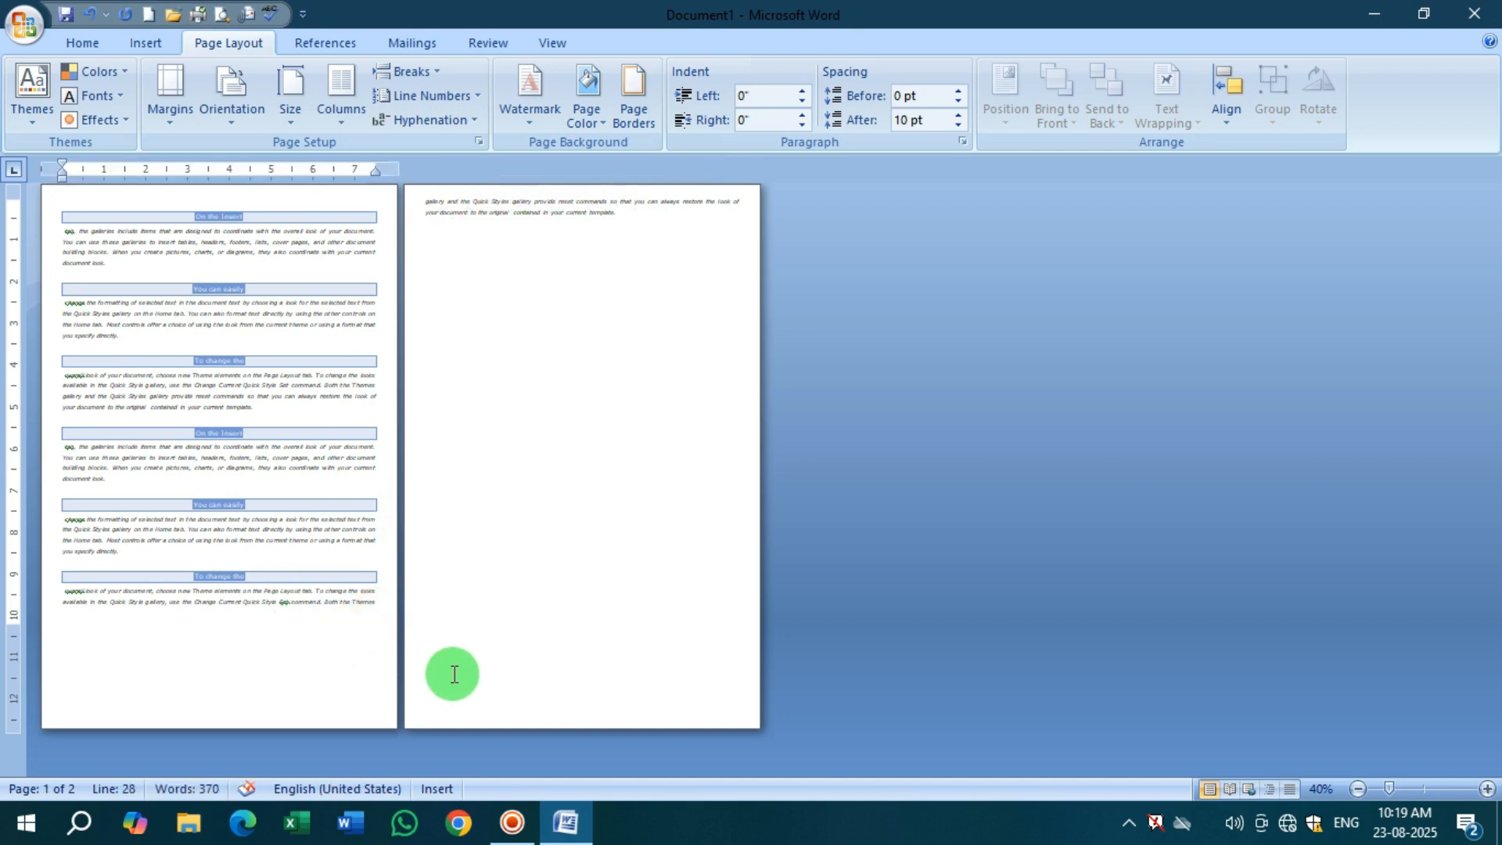
key("Delete")
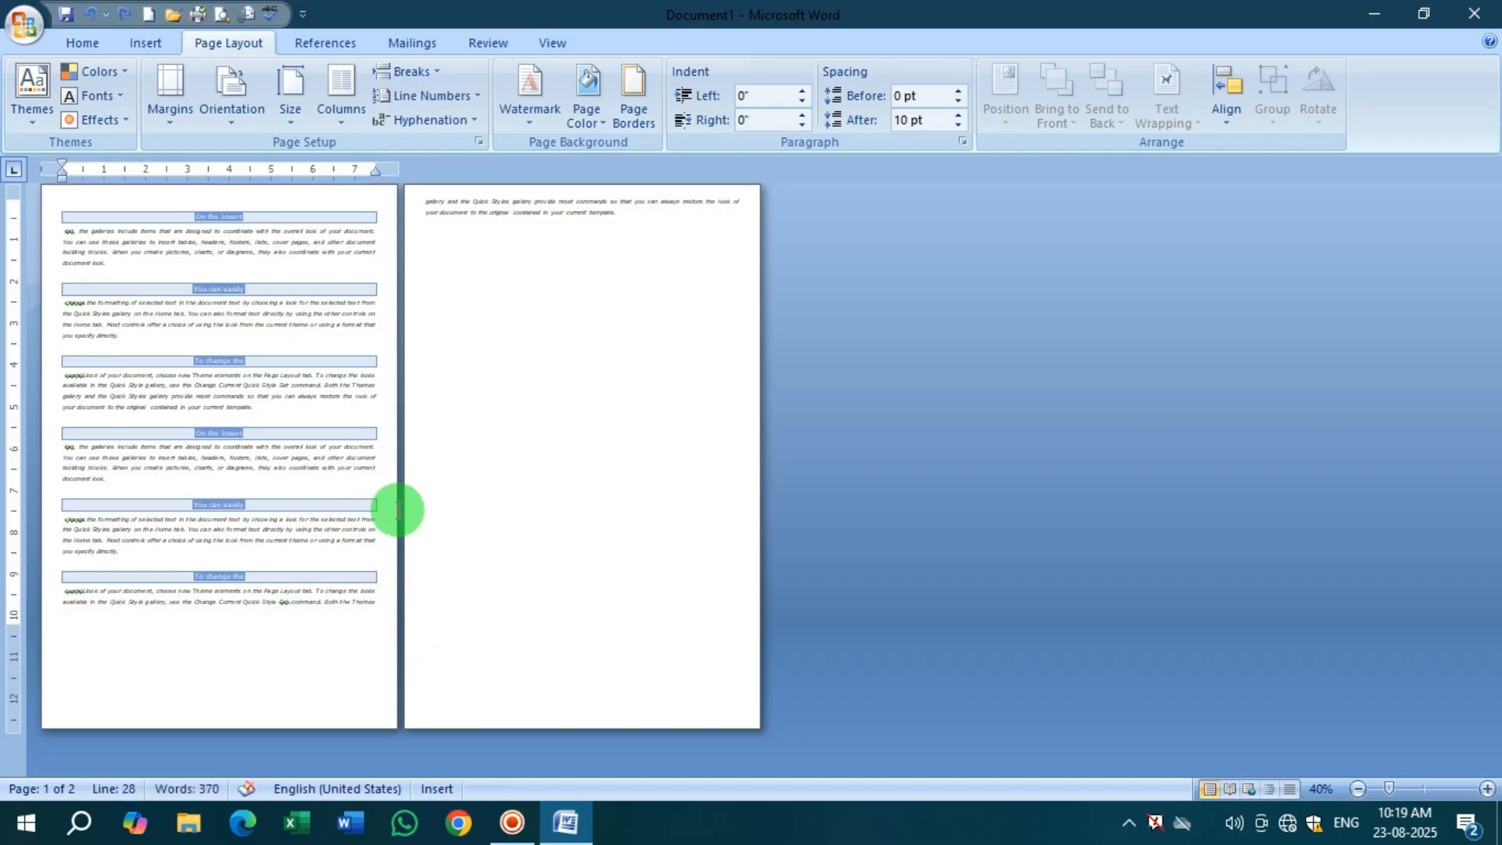
Apply the Narrow margin preset and look over the page at a larger zoom
left_click(177, 109)
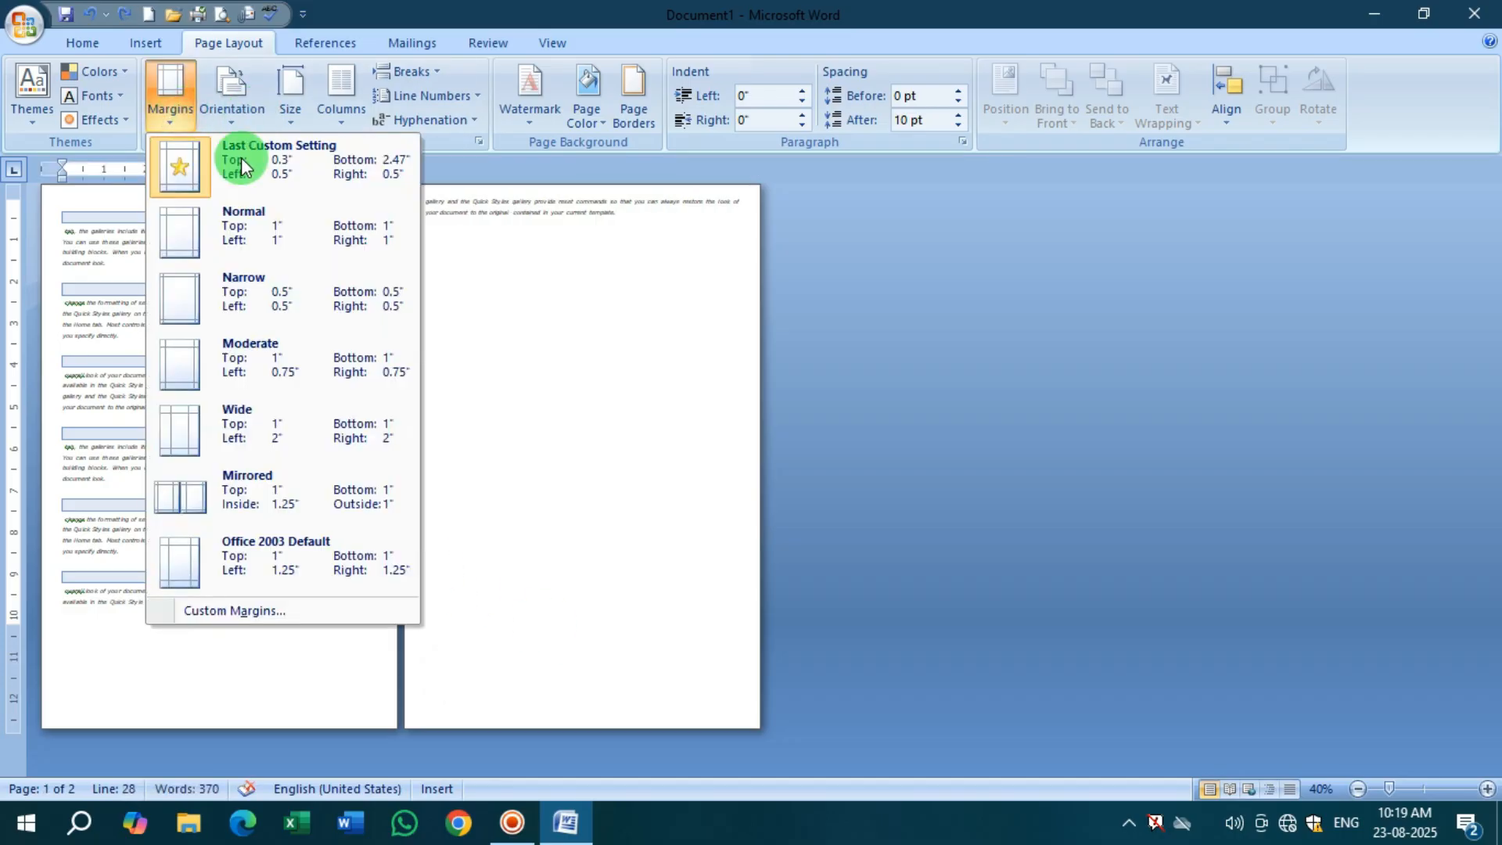
left_click(264, 283)
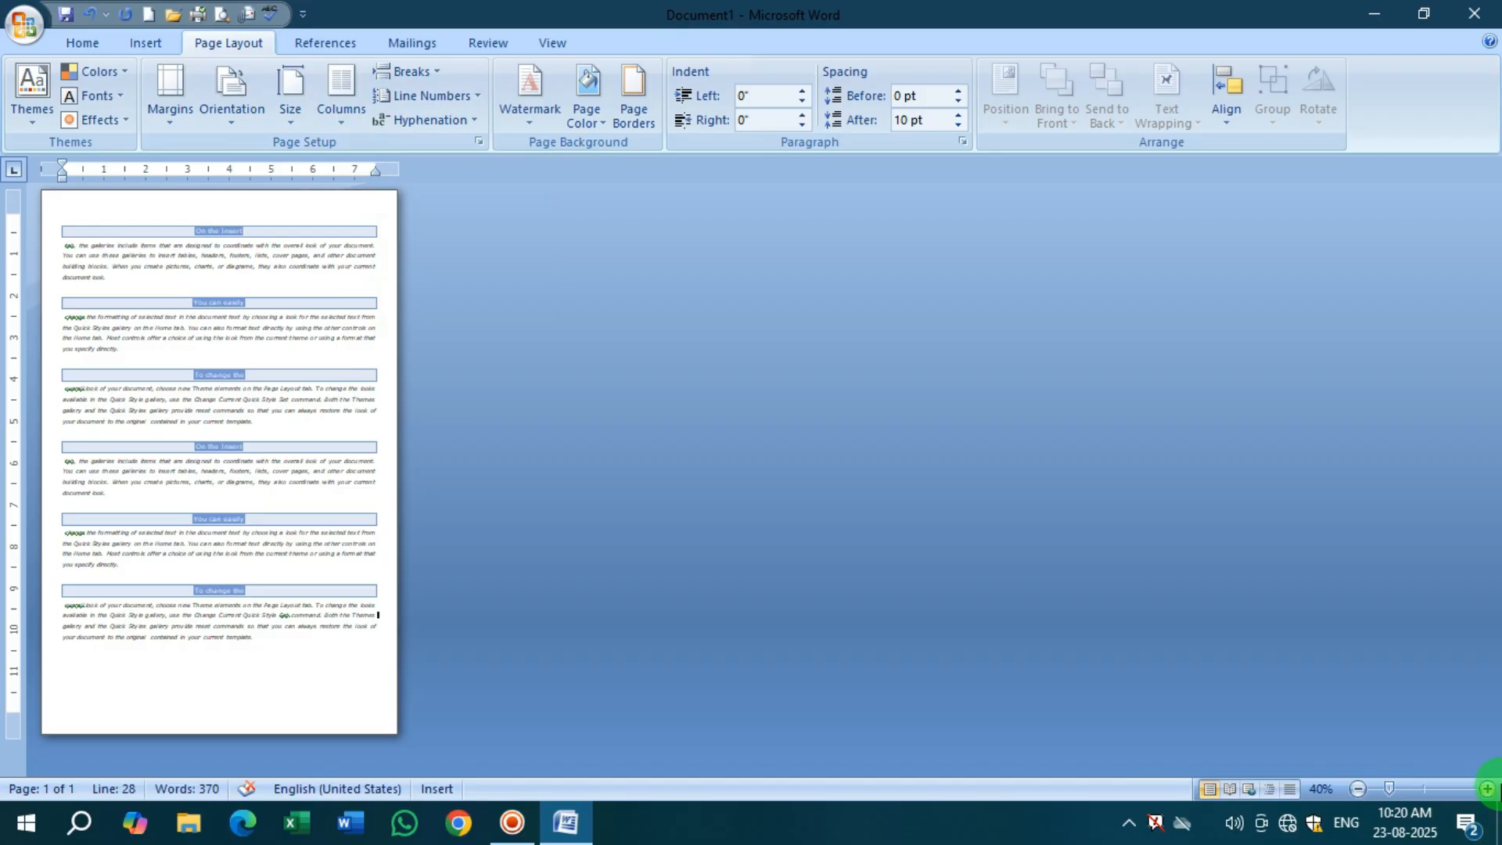
left_click(1487, 789)
left_click(1487, 789)
left_click(1487, 788)
left_click(1486, 788)
left_click(1486, 788)
scroll(899, 406, "up", 7)
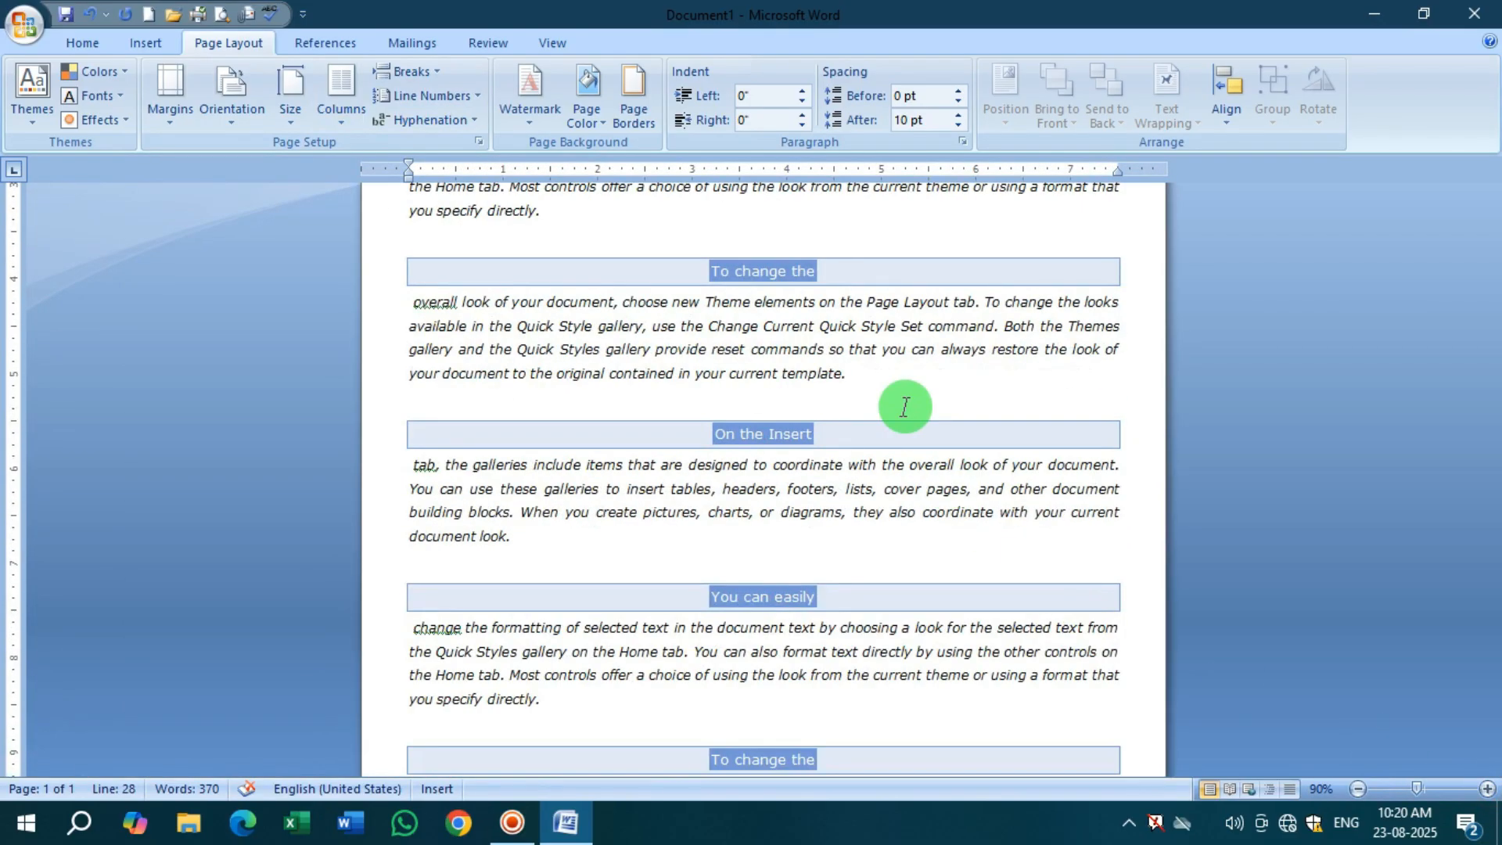
scroll(912, 422, "down", 7)
Lay out the entire document text in two columns
key("ctrl+a")
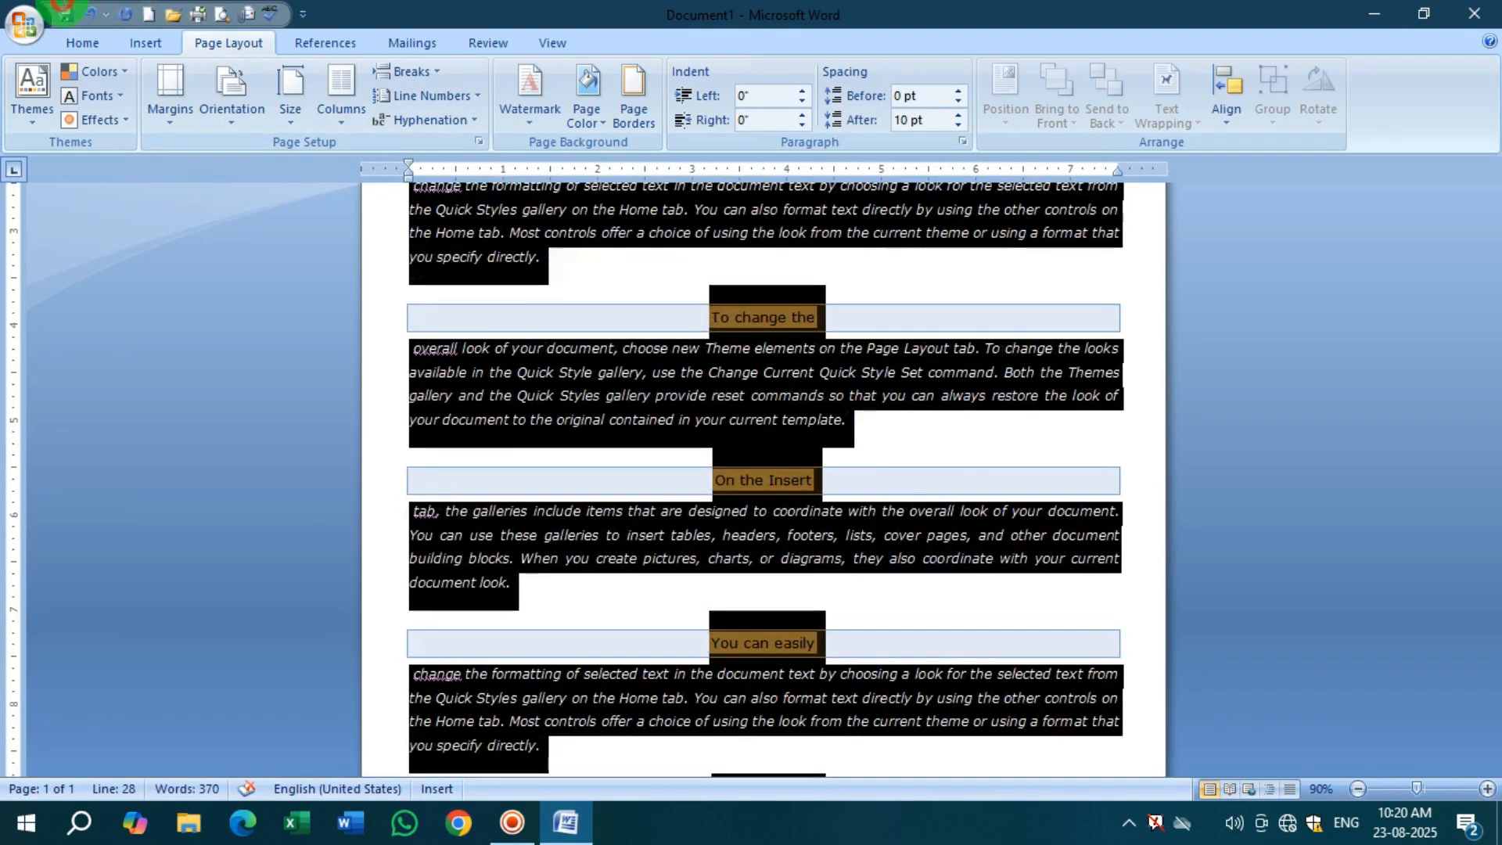
scroll(486, 385, "up", 10)
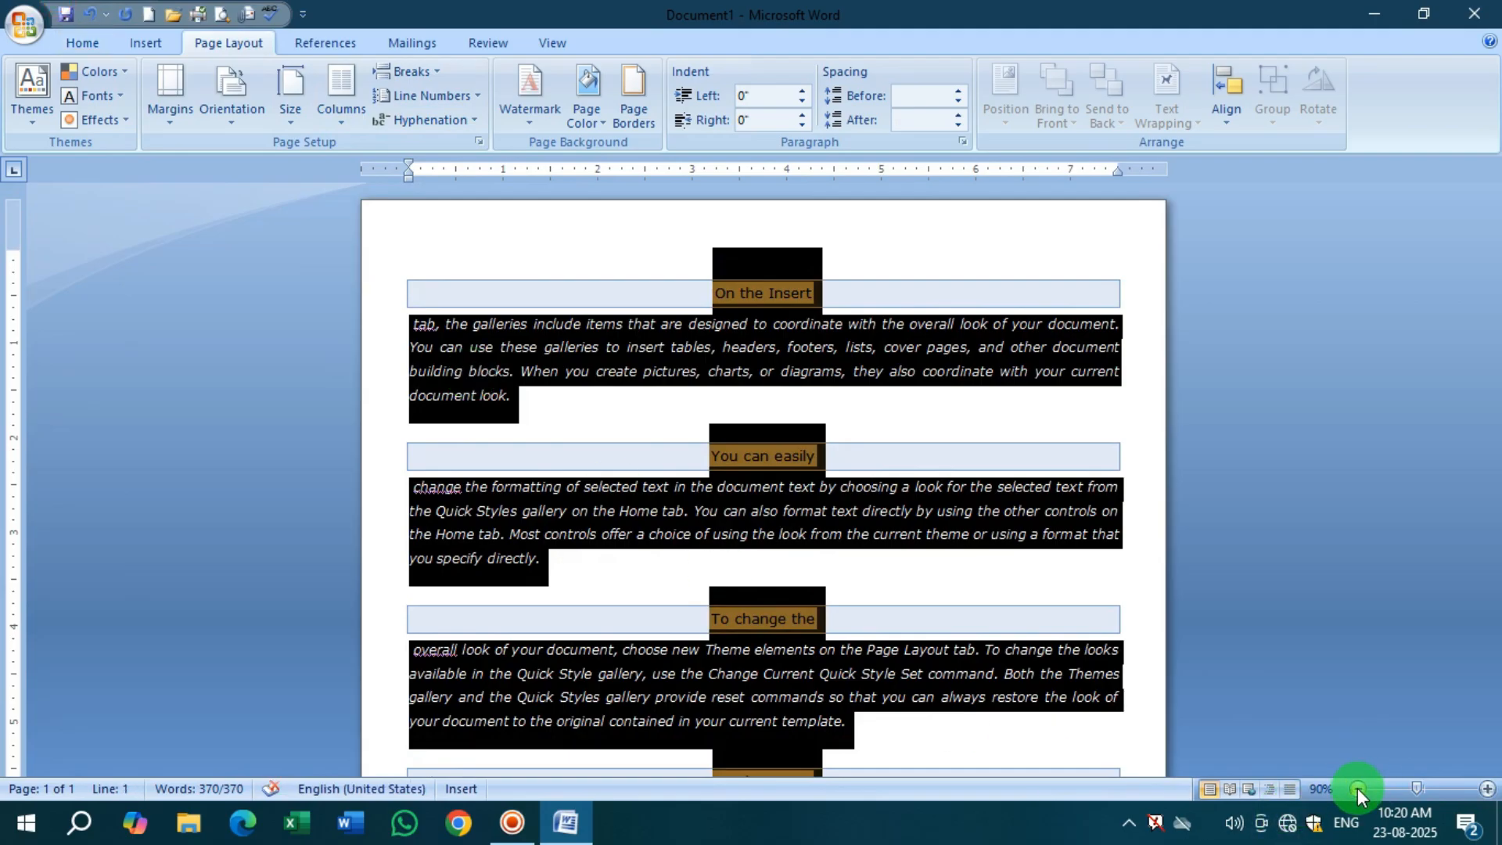
left_click(1358, 789)
left_click(1358, 788)
left_click(1357, 789)
left_click(1358, 788)
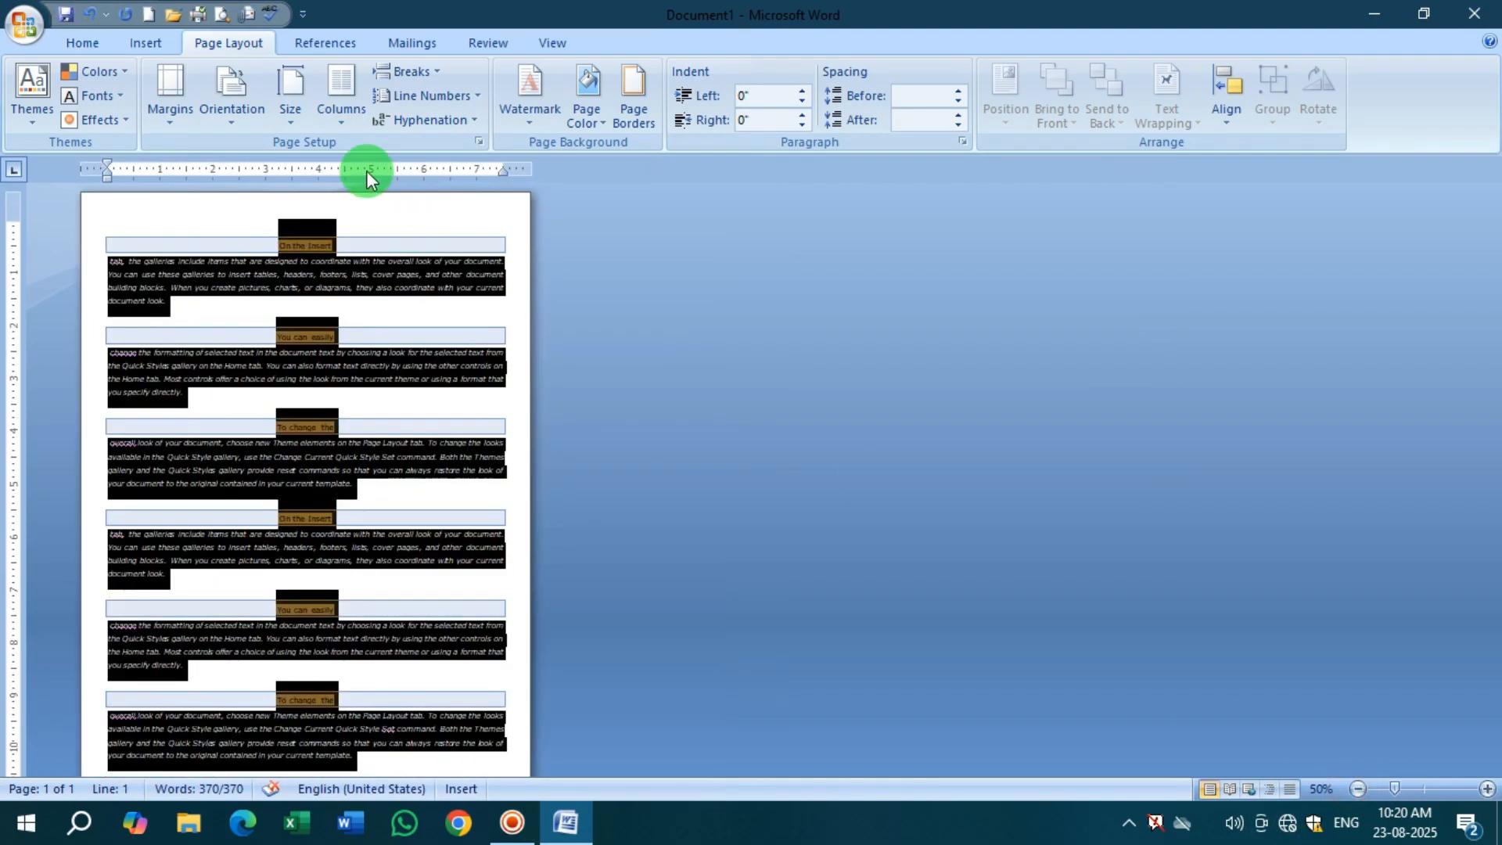
left_click(332, 113)
left_click(360, 195)
scroll(430, 655, "down", 2)
scroll(429, 655, "up", 2)
Lay out the entire document text in three columns and clear the selection
left_click_drag(479, 513, 117, 234)
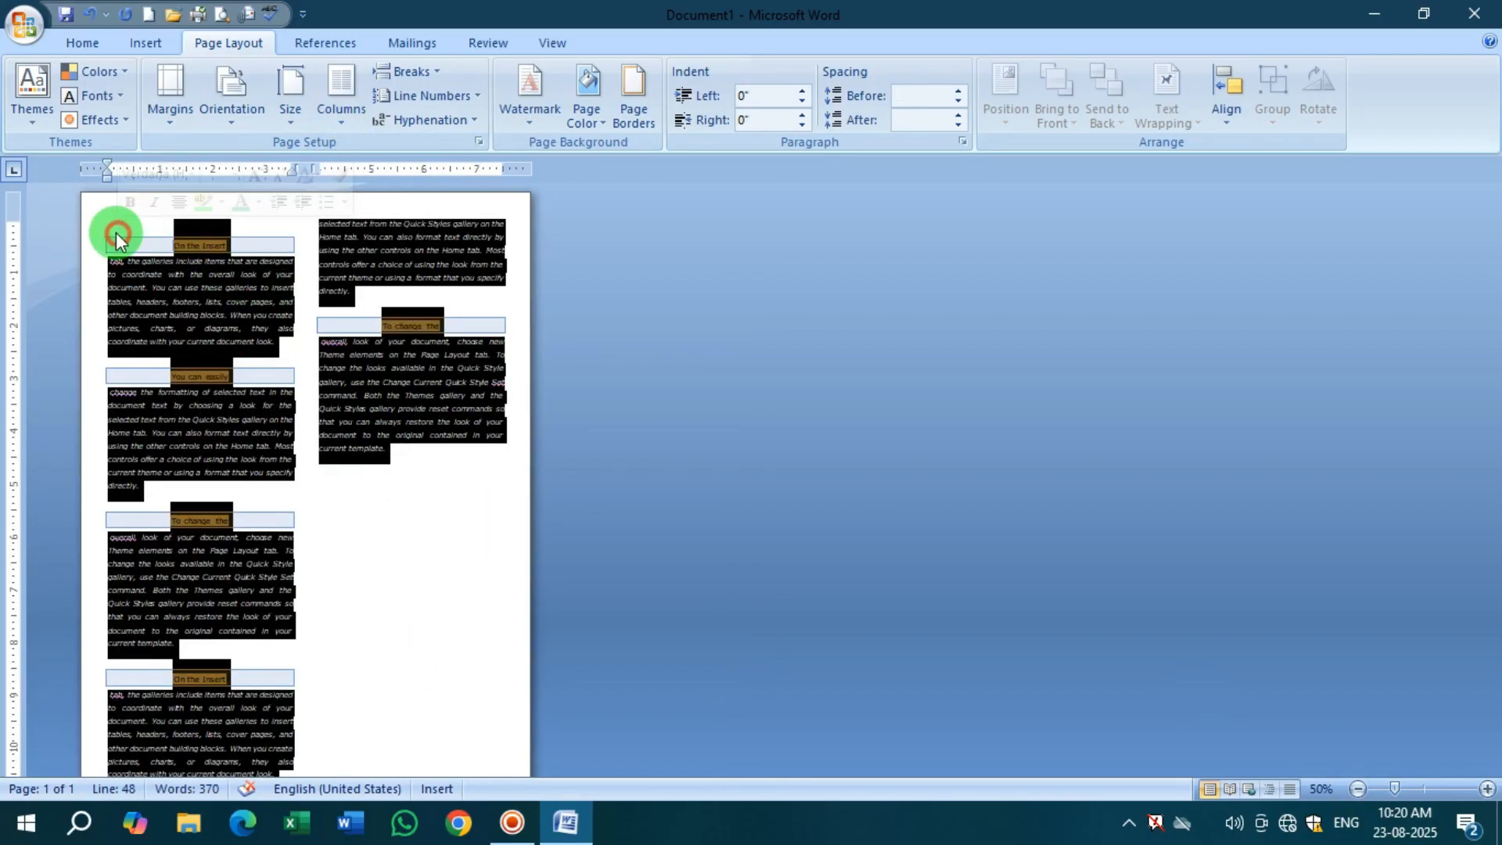
left_click(335, 119)
left_click(382, 258)
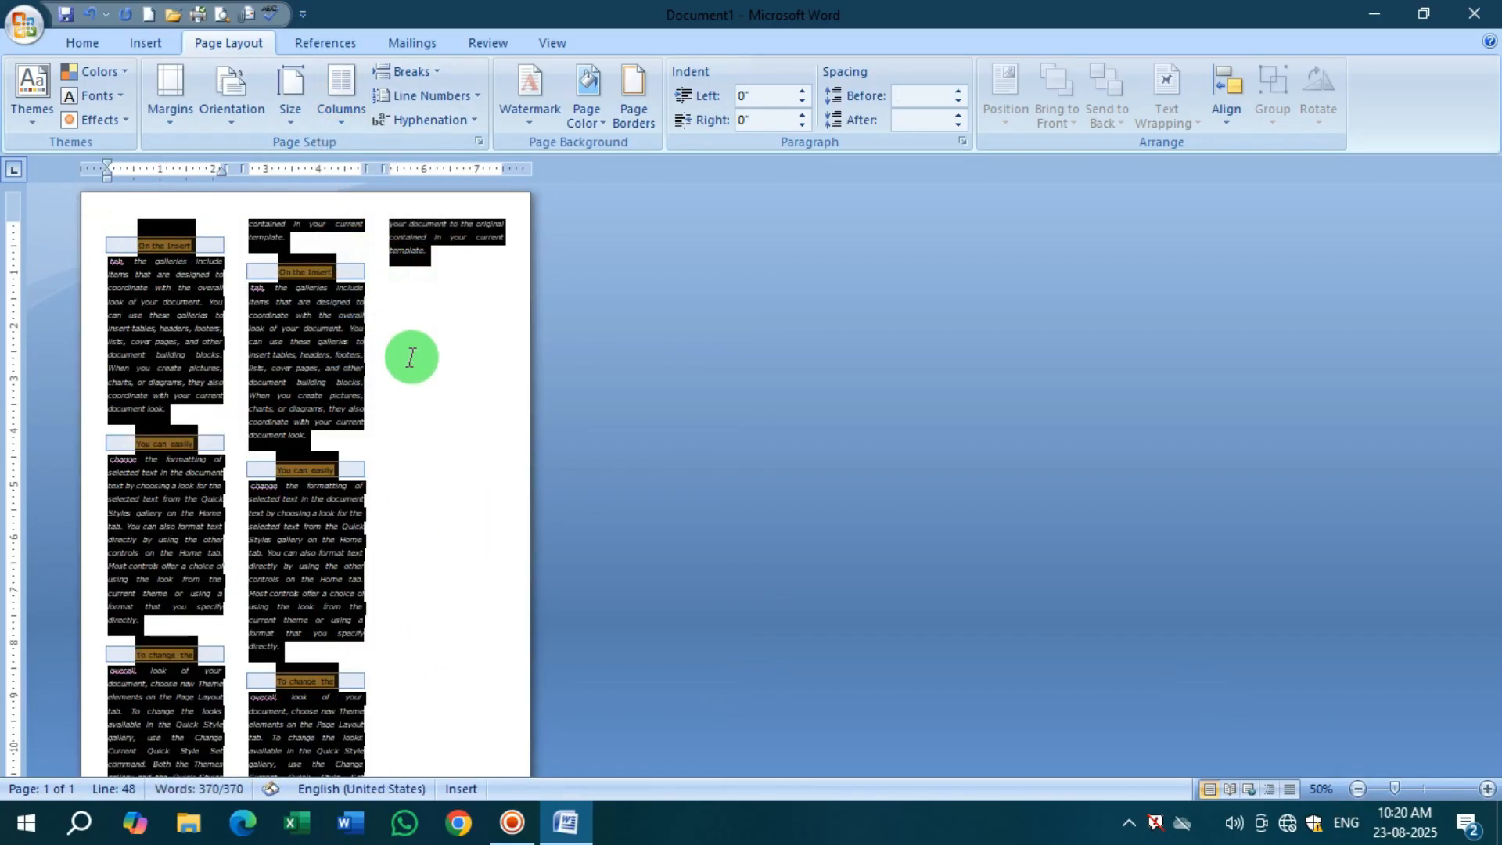
left_click(437, 470)
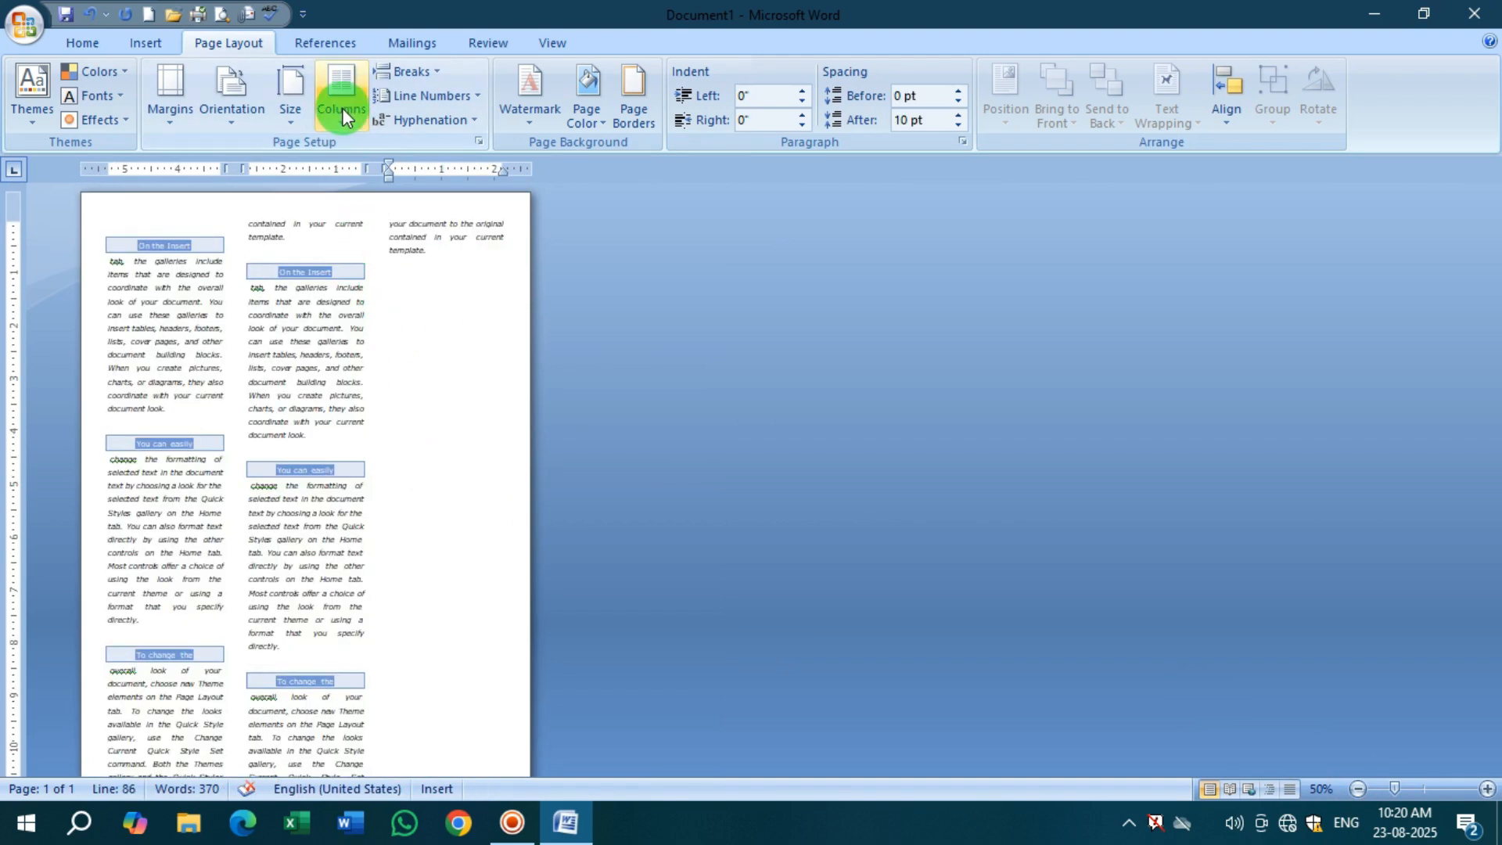
Lay out the entire document text with the Left column preset and clear the selection
key("ctrl+a")
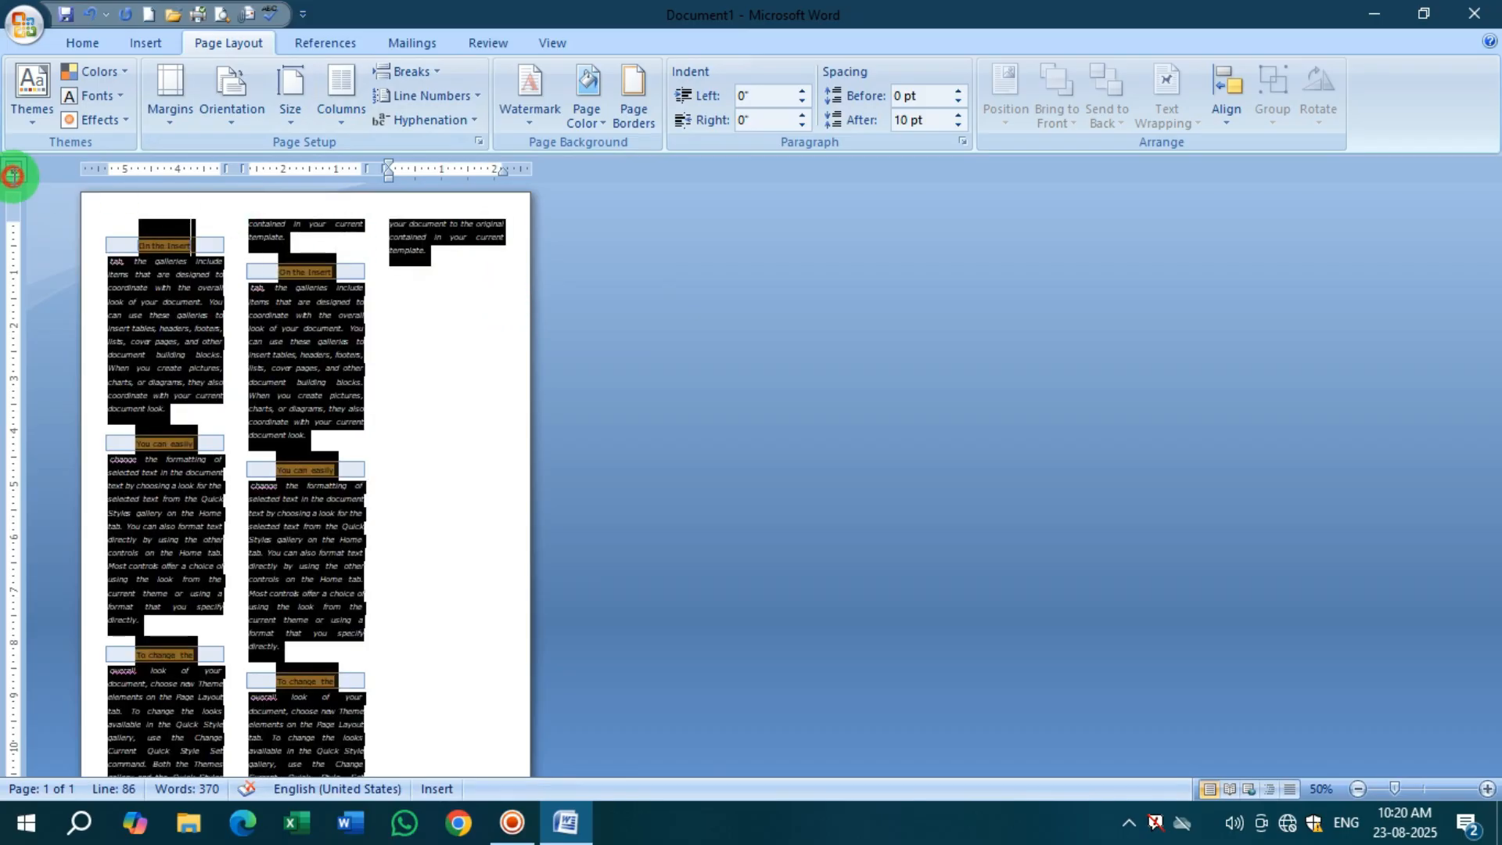
left_click(341, 125)
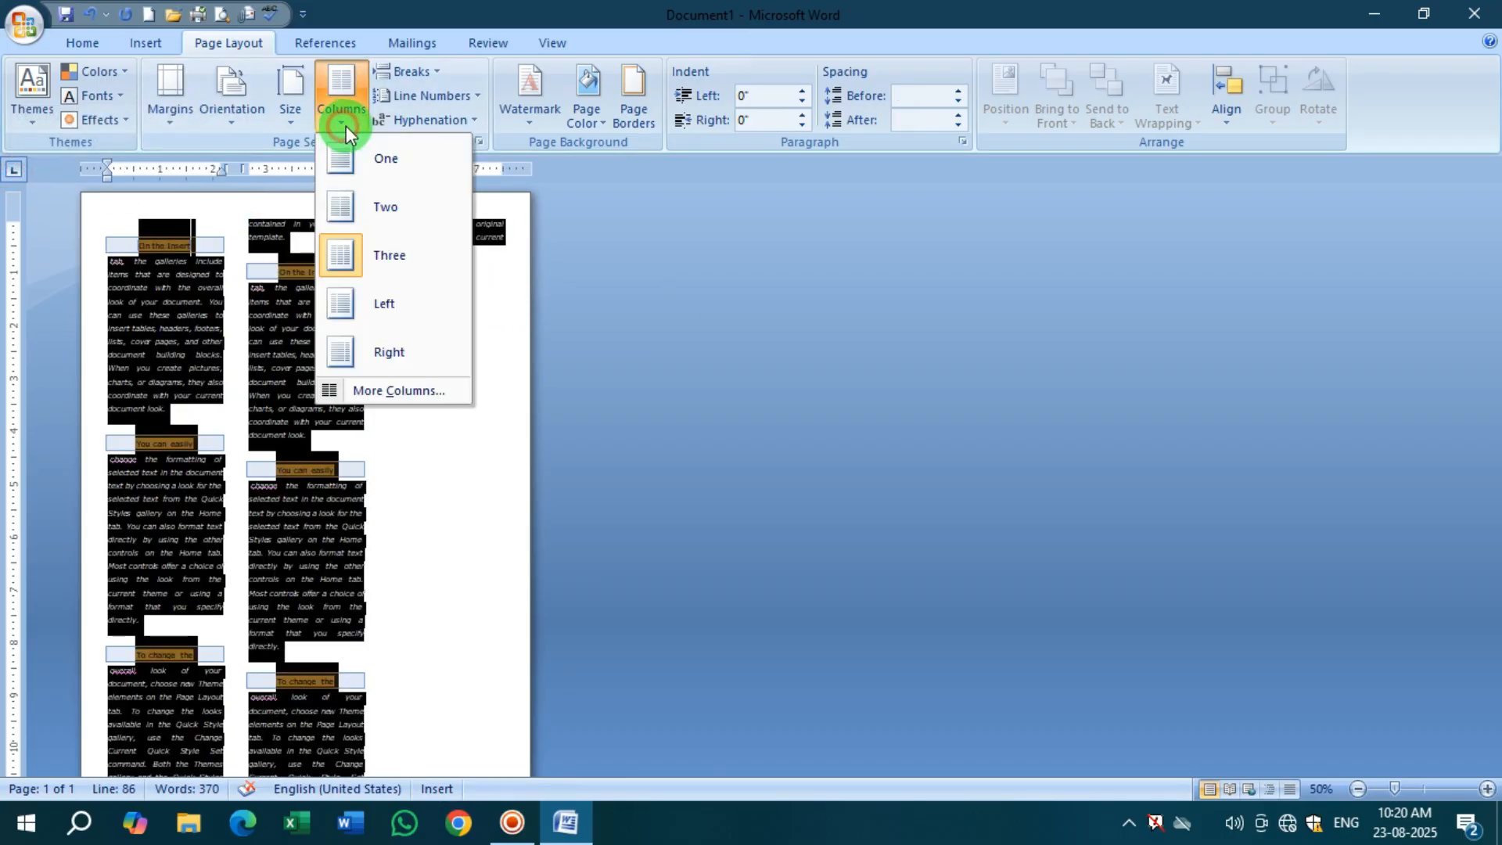
left_click(401, 299)
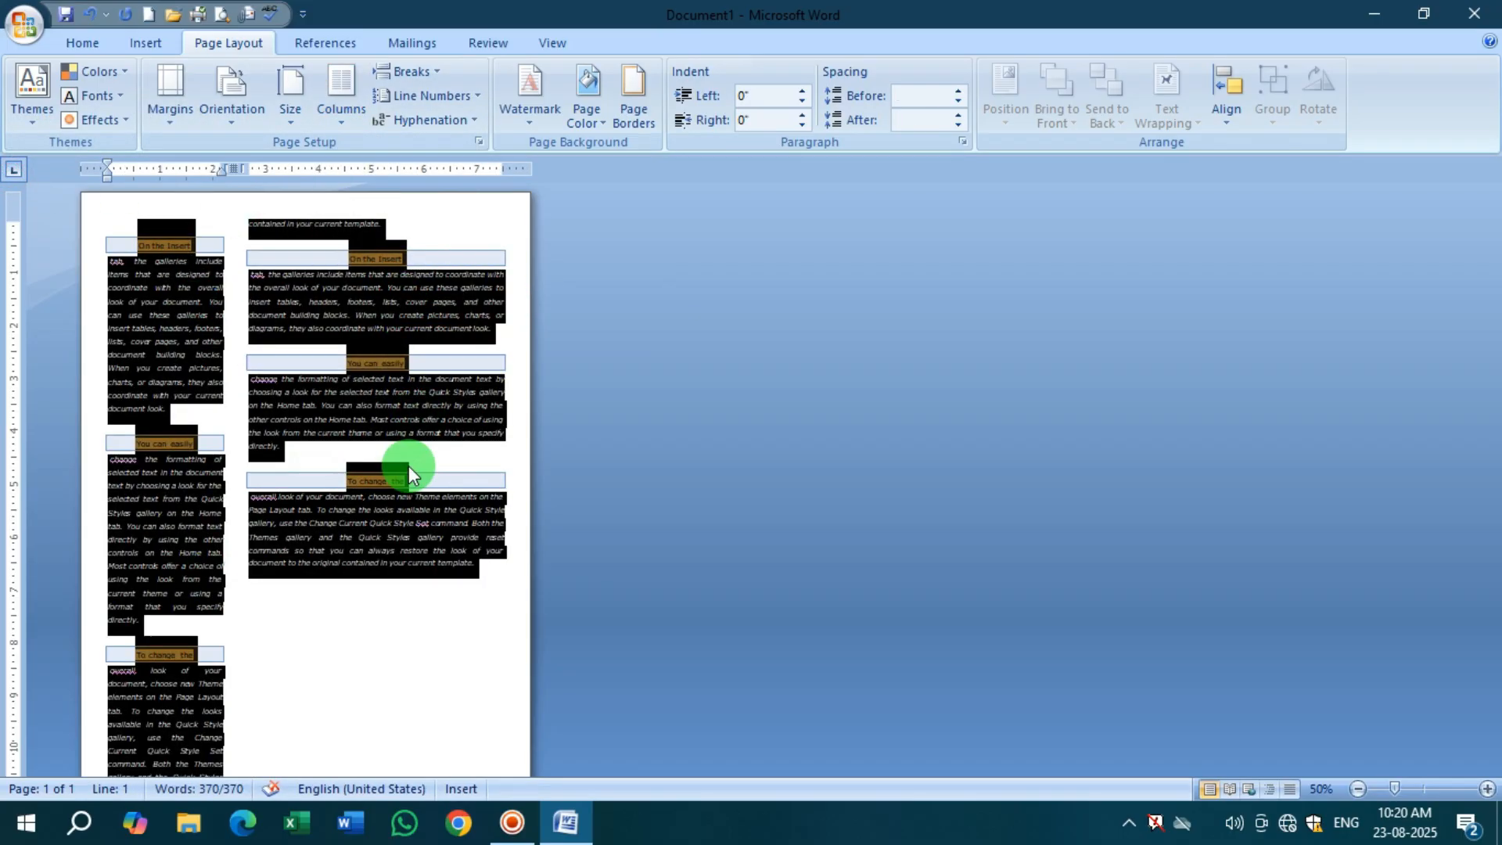
left_click(385, 638)
Lay out the entire document text with the Right column preset
key("ctrl+a")
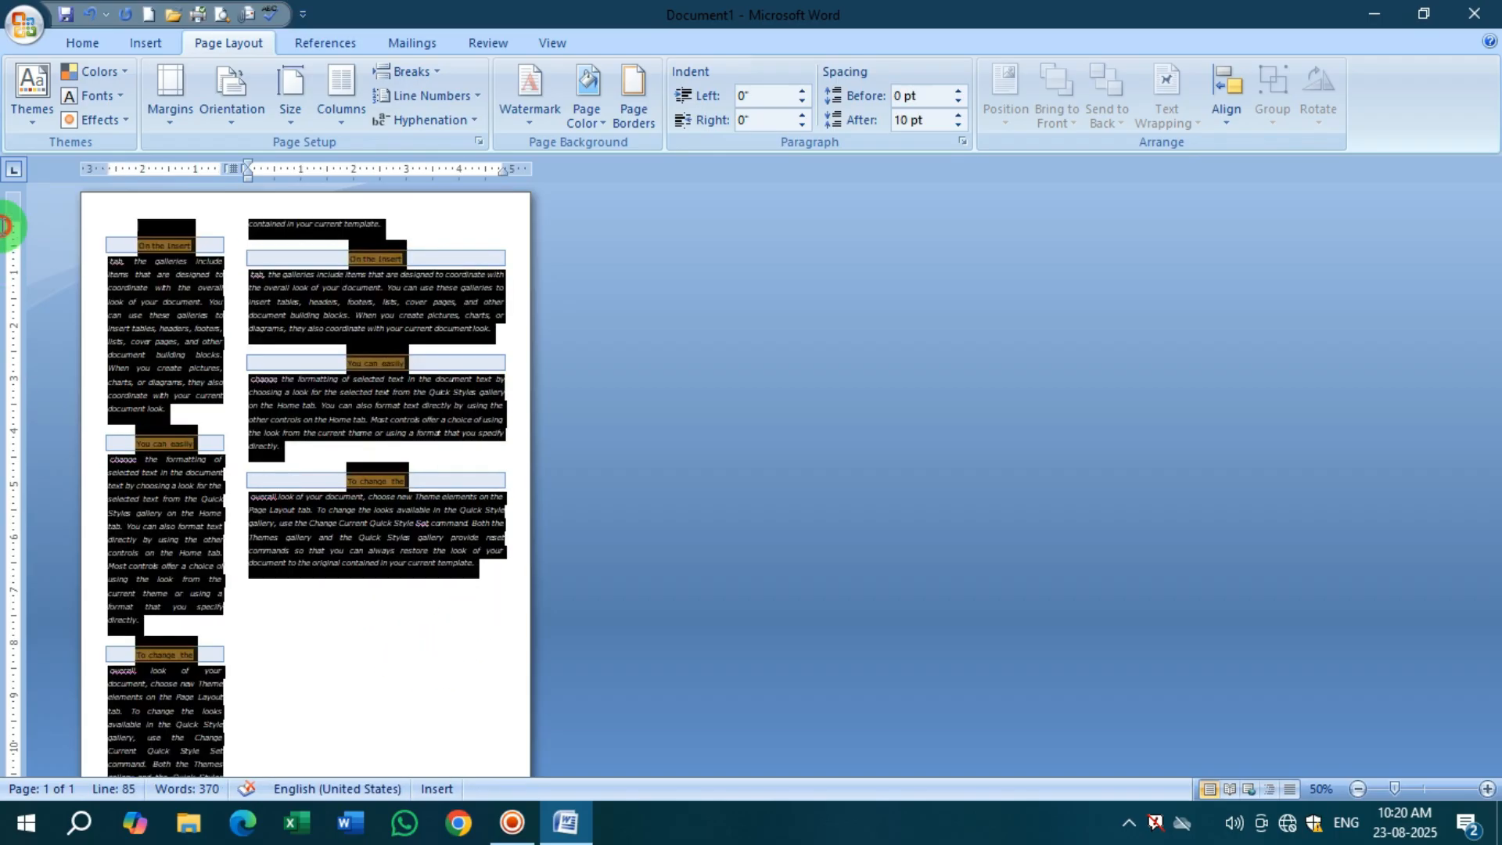
left_click(329, 125)
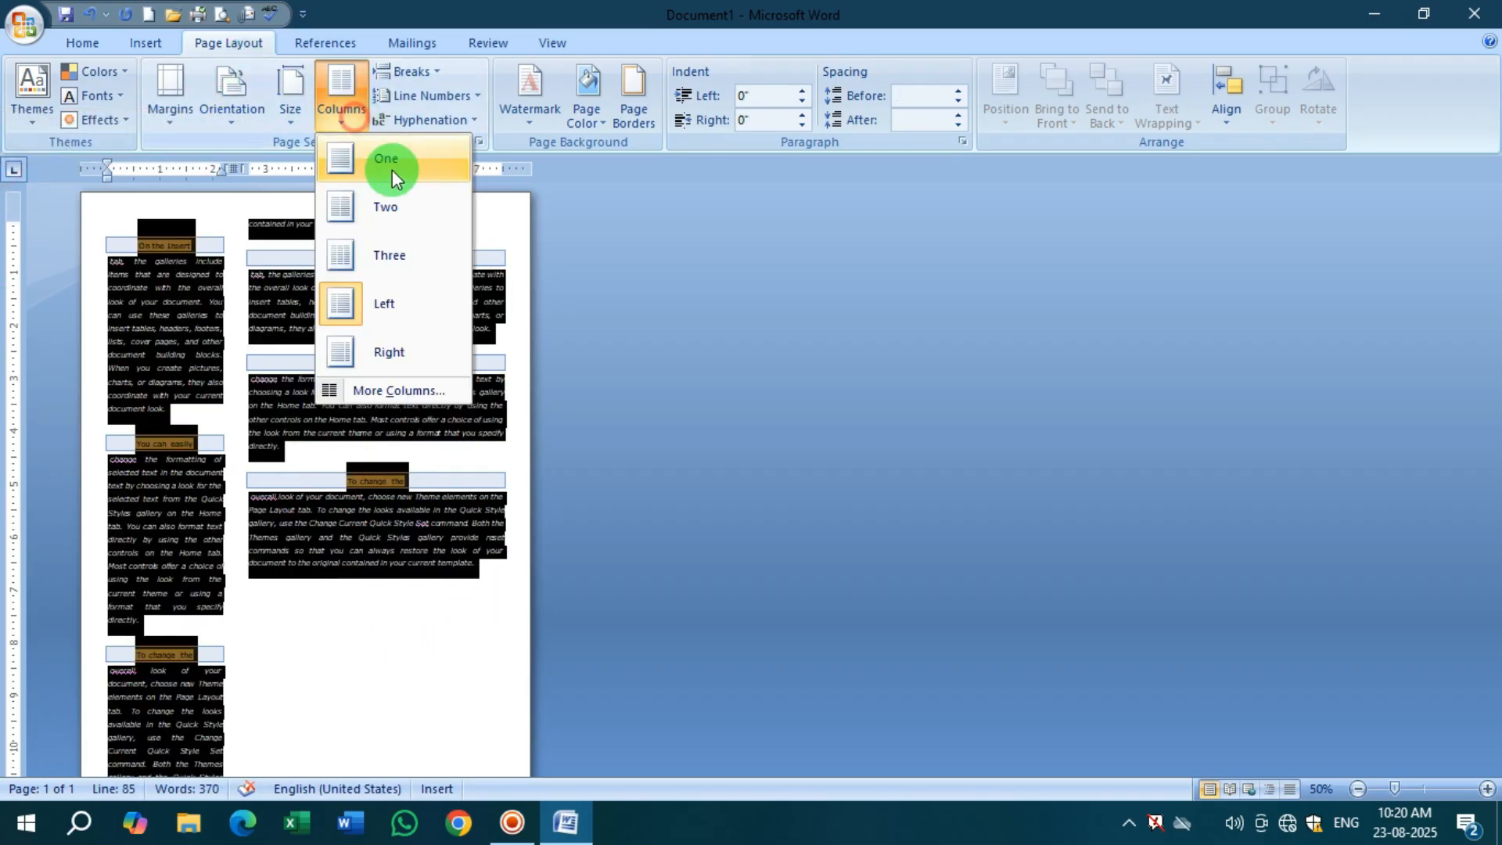
left_click(434, 353)
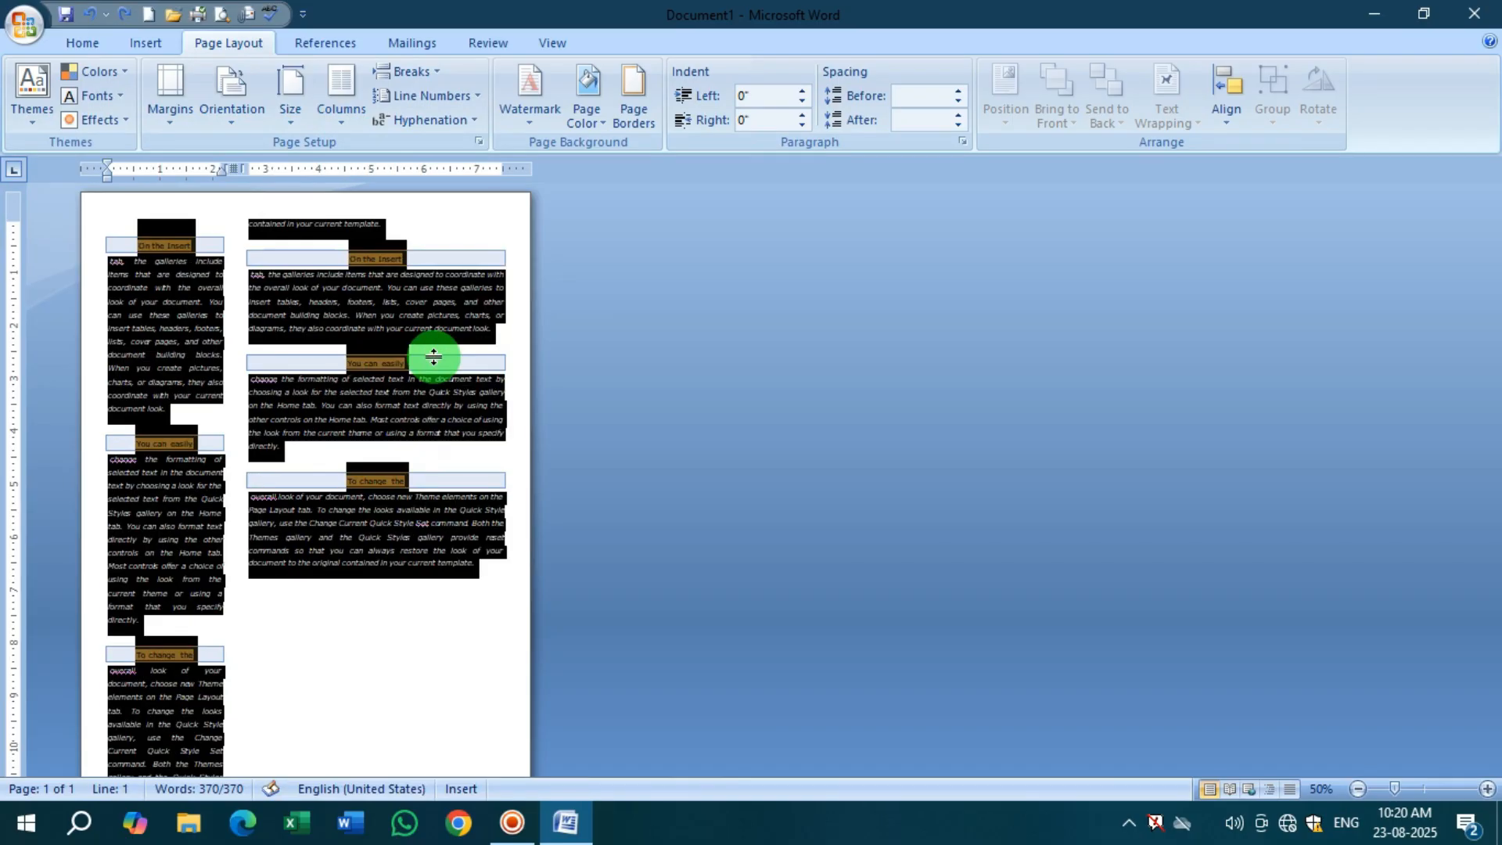
Undo the column layouts back to a single column of text
key("ctrl+z")
key("ctrl+z")
key("ctrl+z")
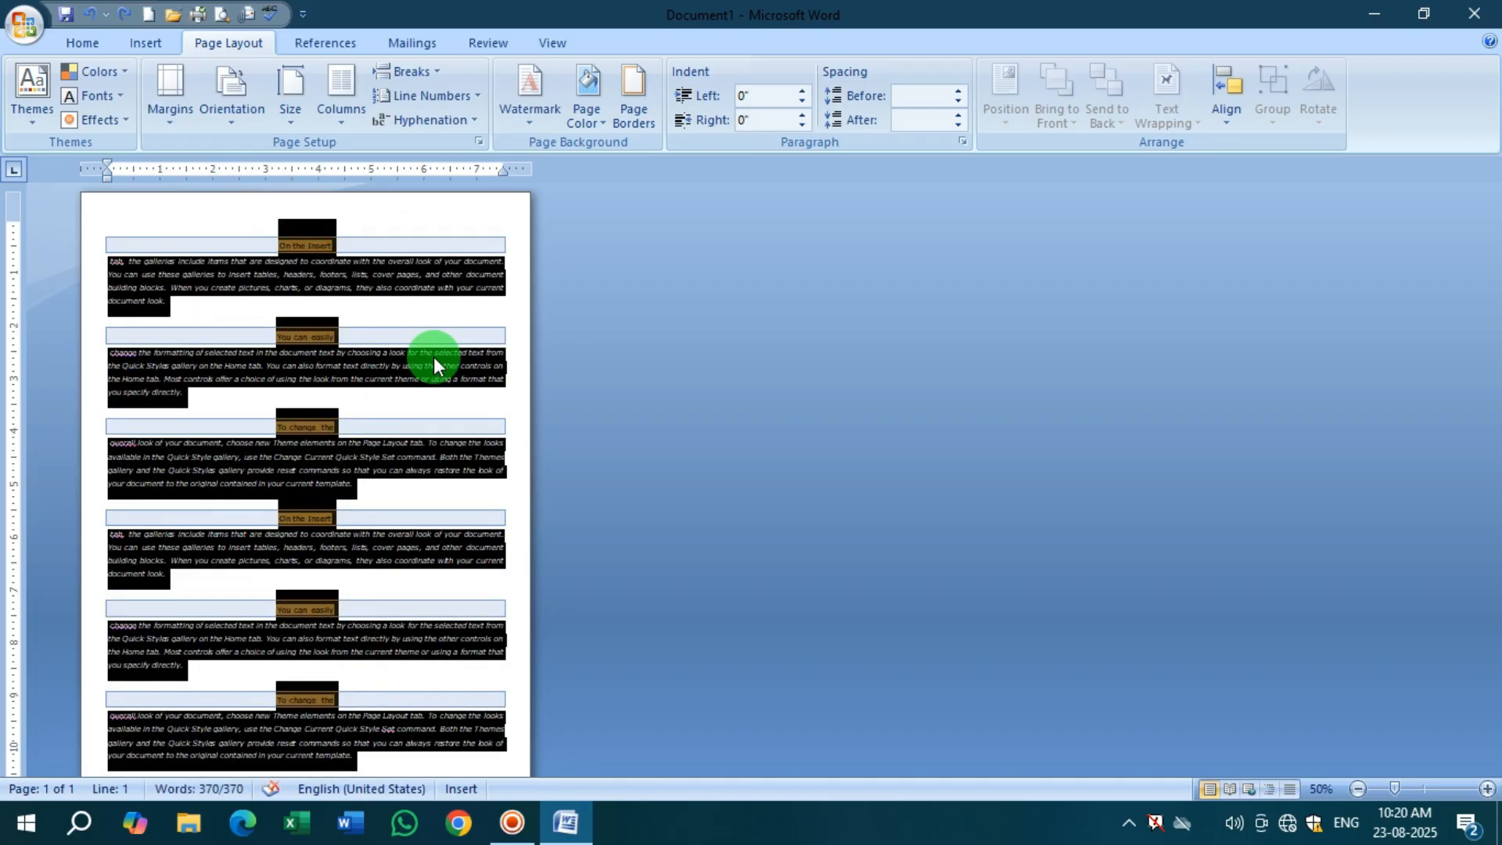
Look over the single-column text at larger and smaller zoom levels
left_click(1444, 790)
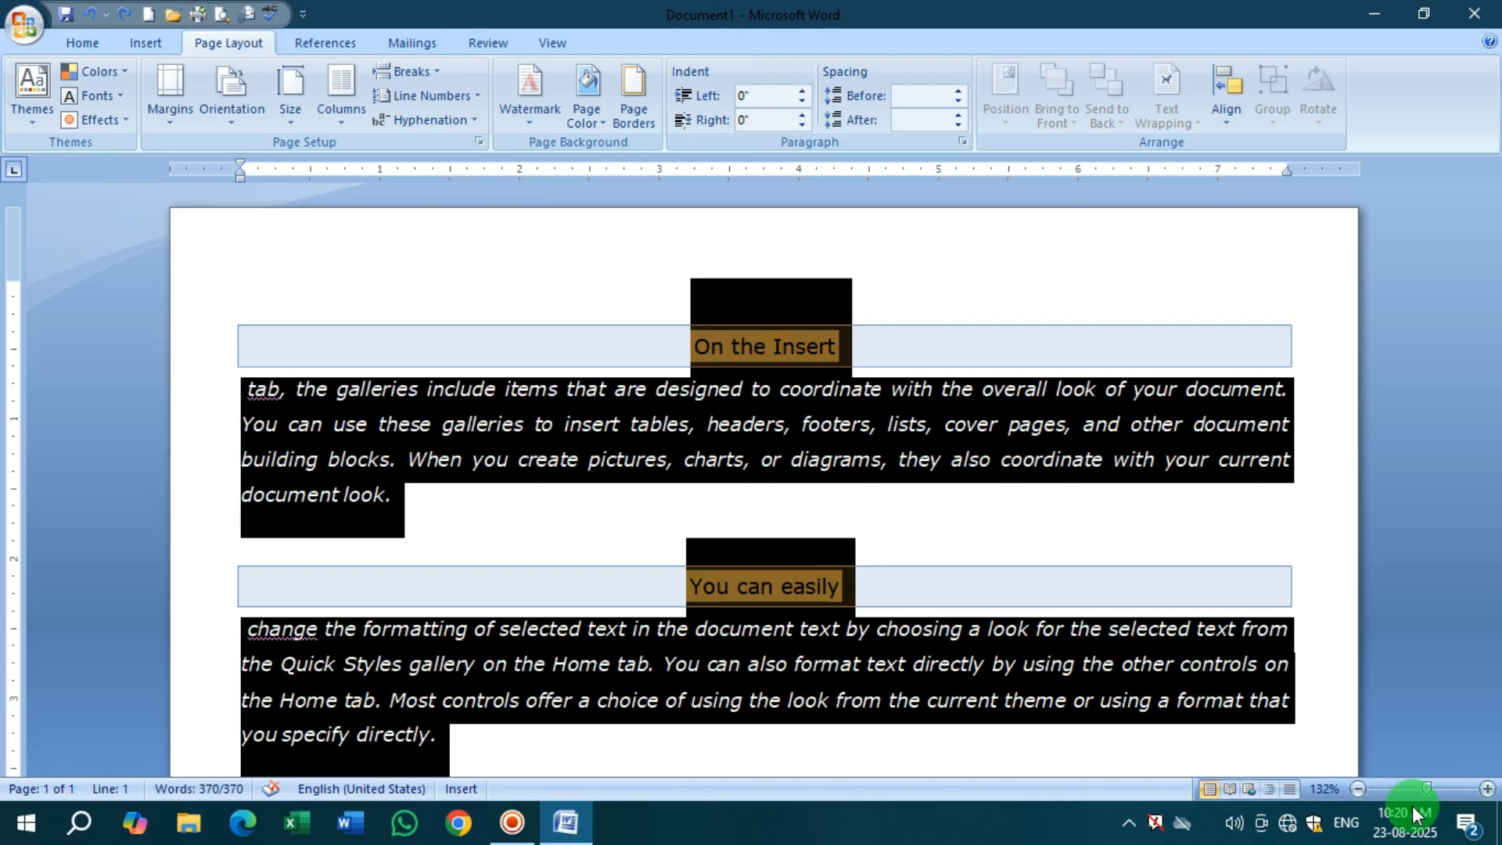
left_click(1358, 789)
left_click(1357, 790)
left_click(1358, 790)
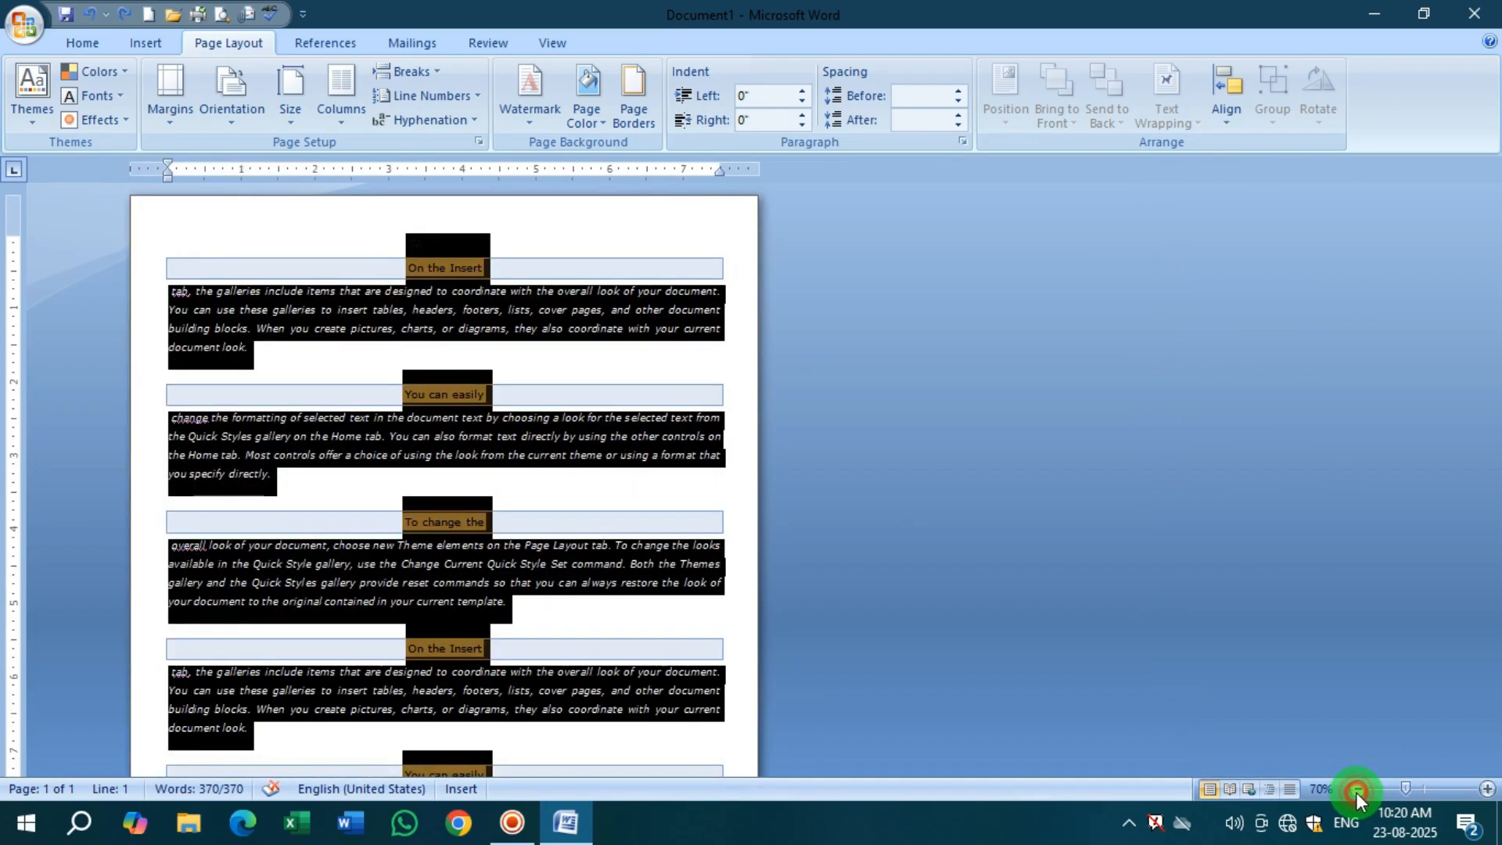
left_click(1357, 790)
scroll(484, 456, "down", 3)
left_click(474, 452)
scroll(367, 328, "up", 3)
left_click(231, 373)
left_click_drag(231, 373, 27, 128)
left_click_drag(298, 561, 31, 381)
left_click(270, 483)
Insert Next Page section breaks after the first "You can easily" paragraph and after the second "On the Insert" paragraph
left_click(198, 397)
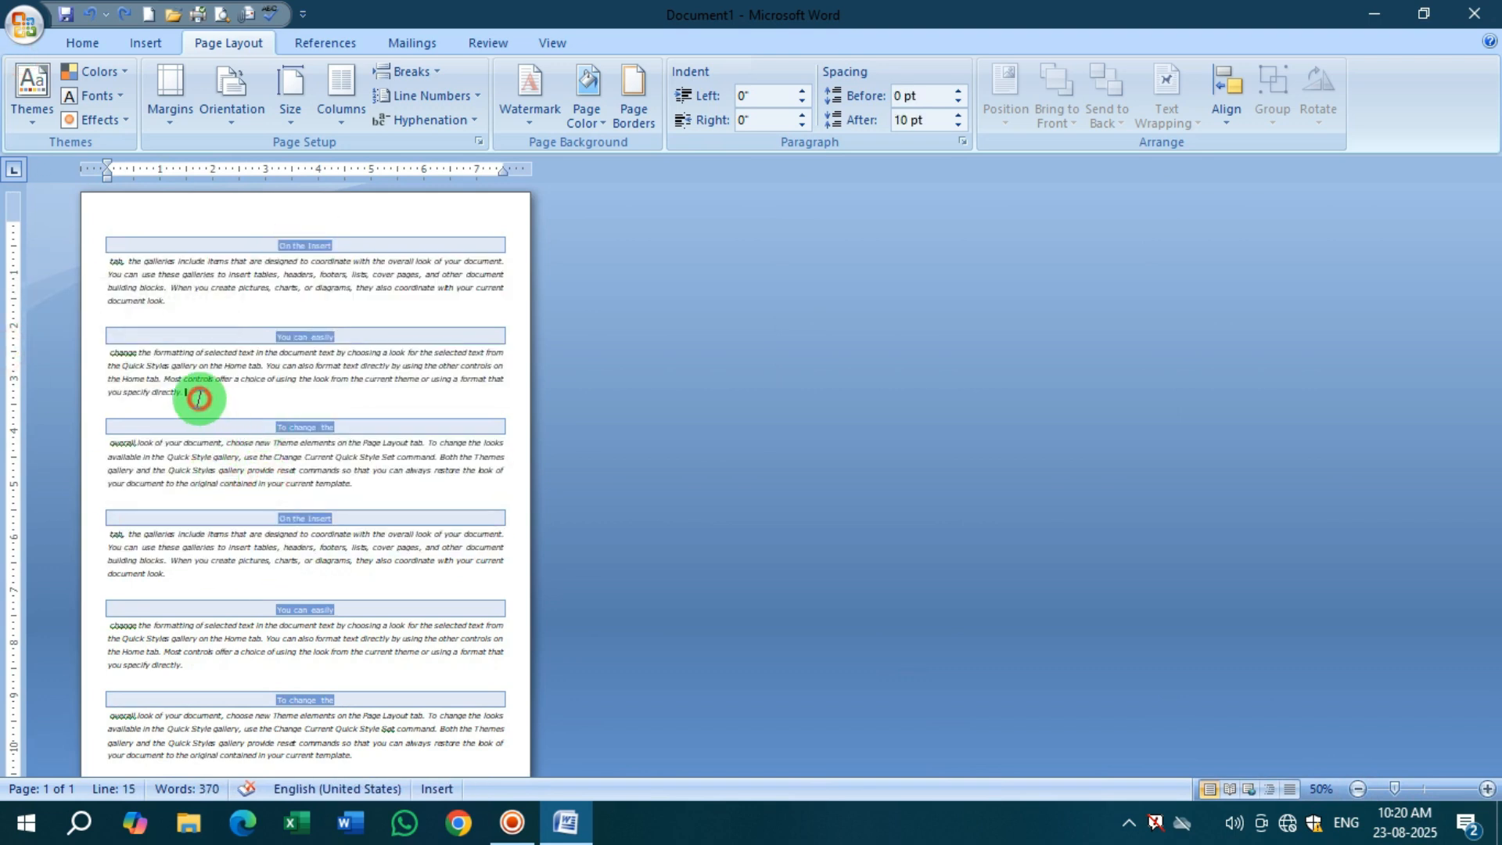
left_click(404, 72)
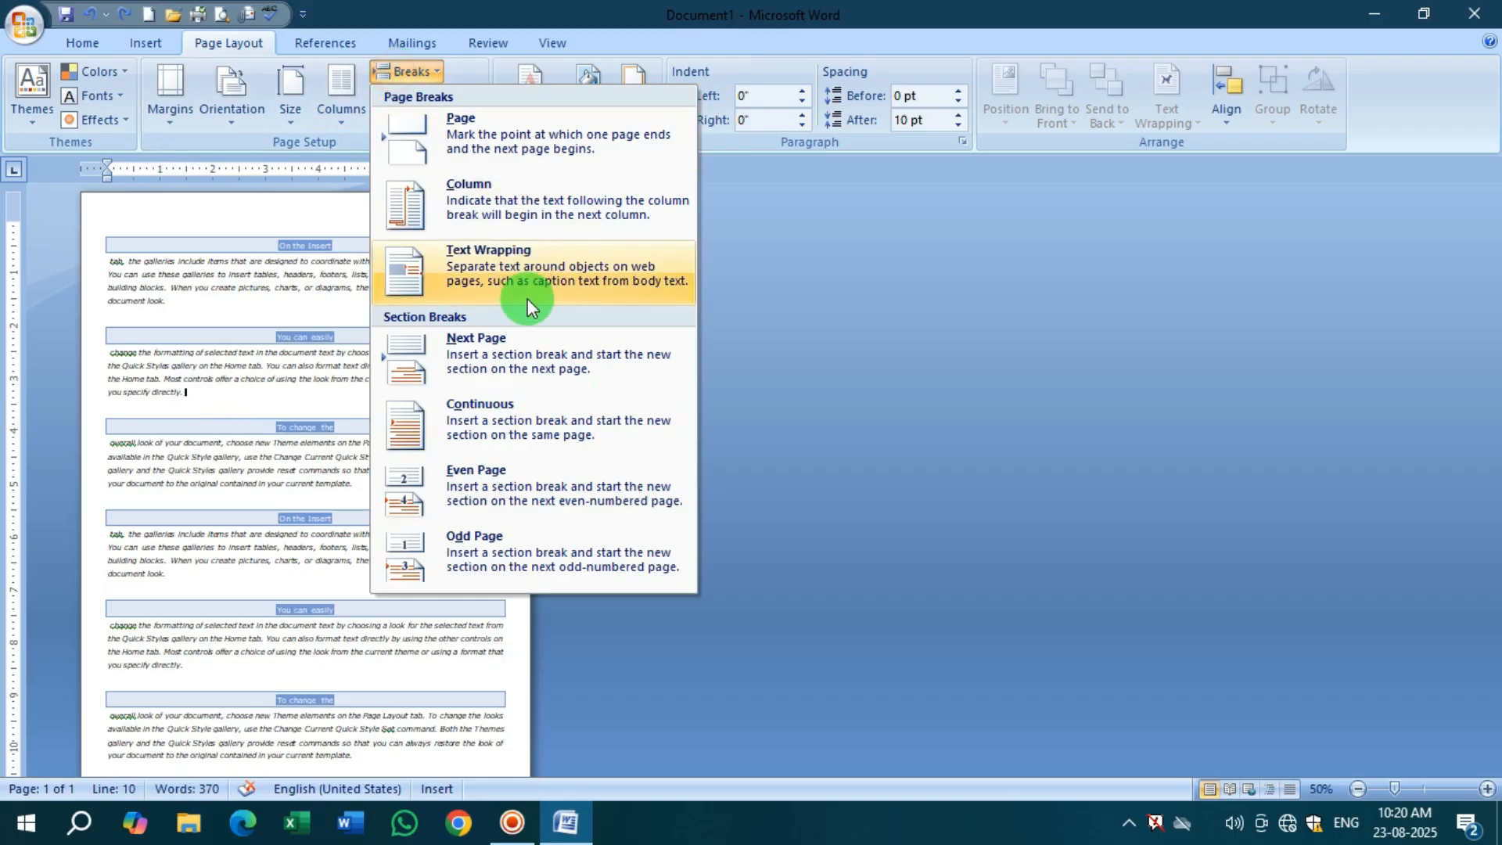
left_click(522, 341)
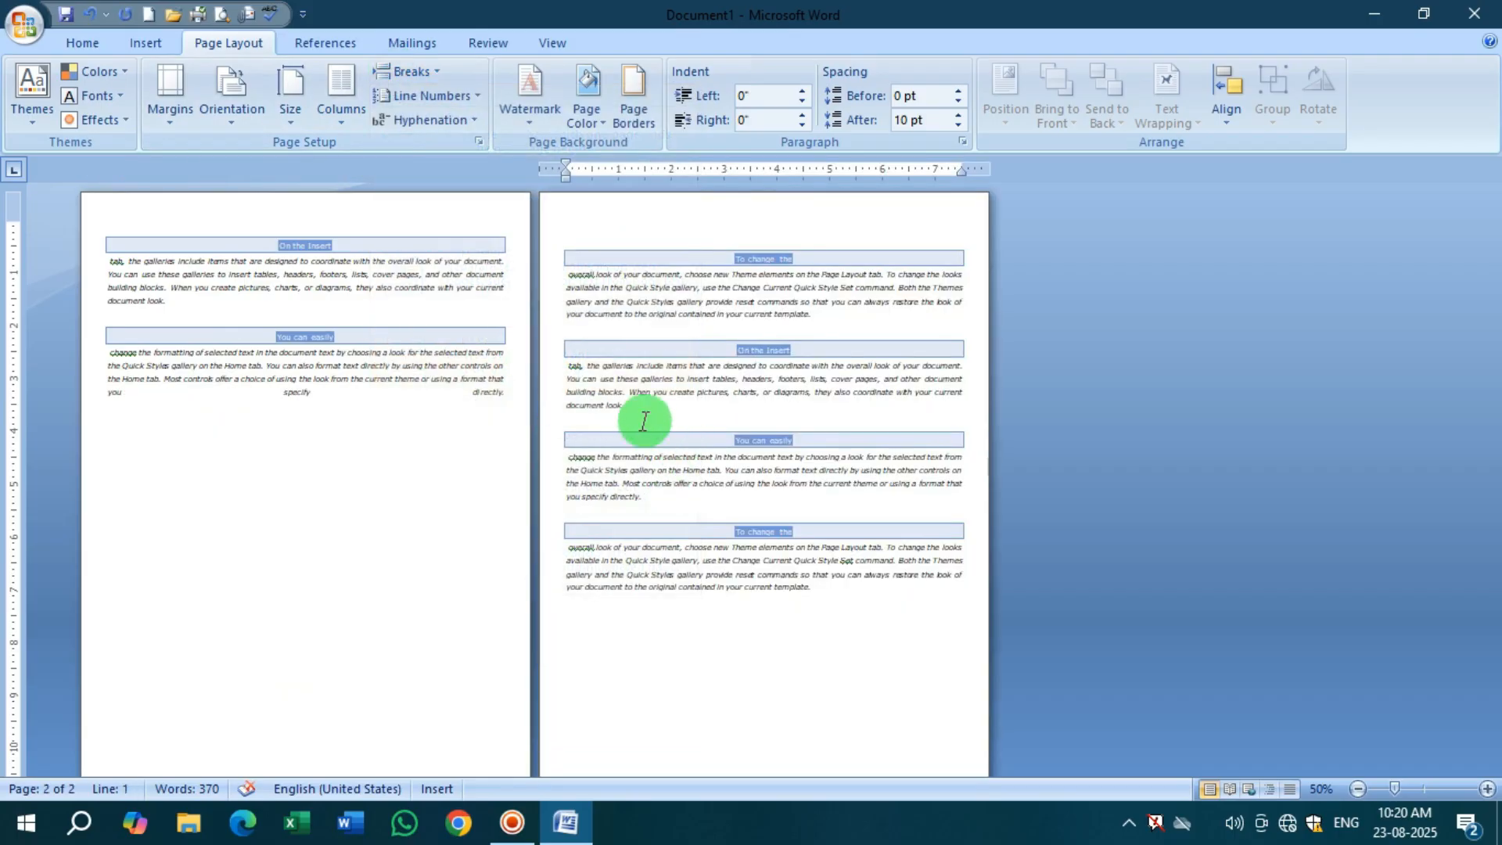
left_click(416, 73)
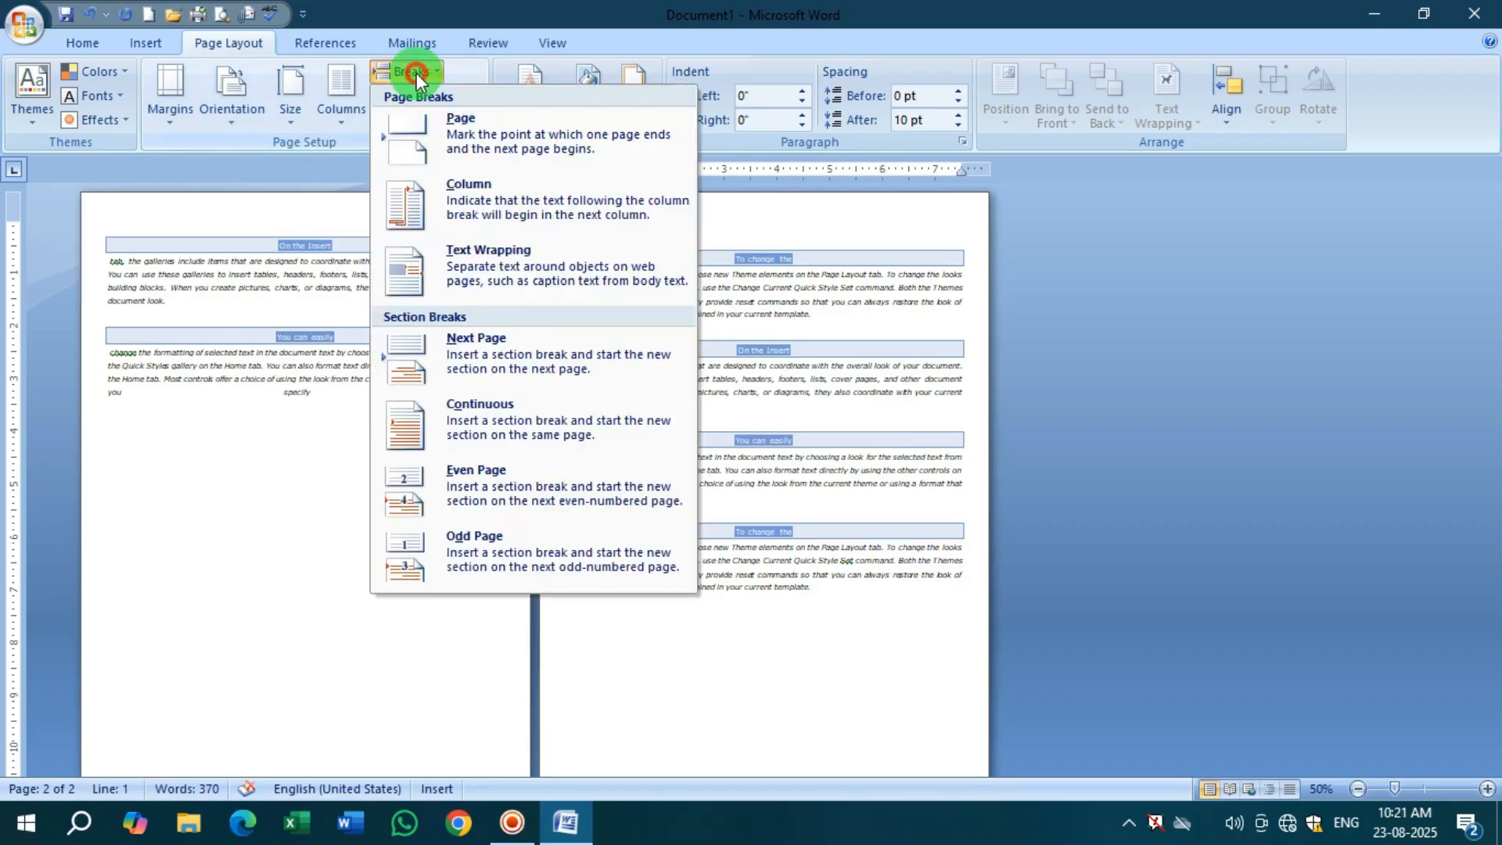
left_click(463, 361)
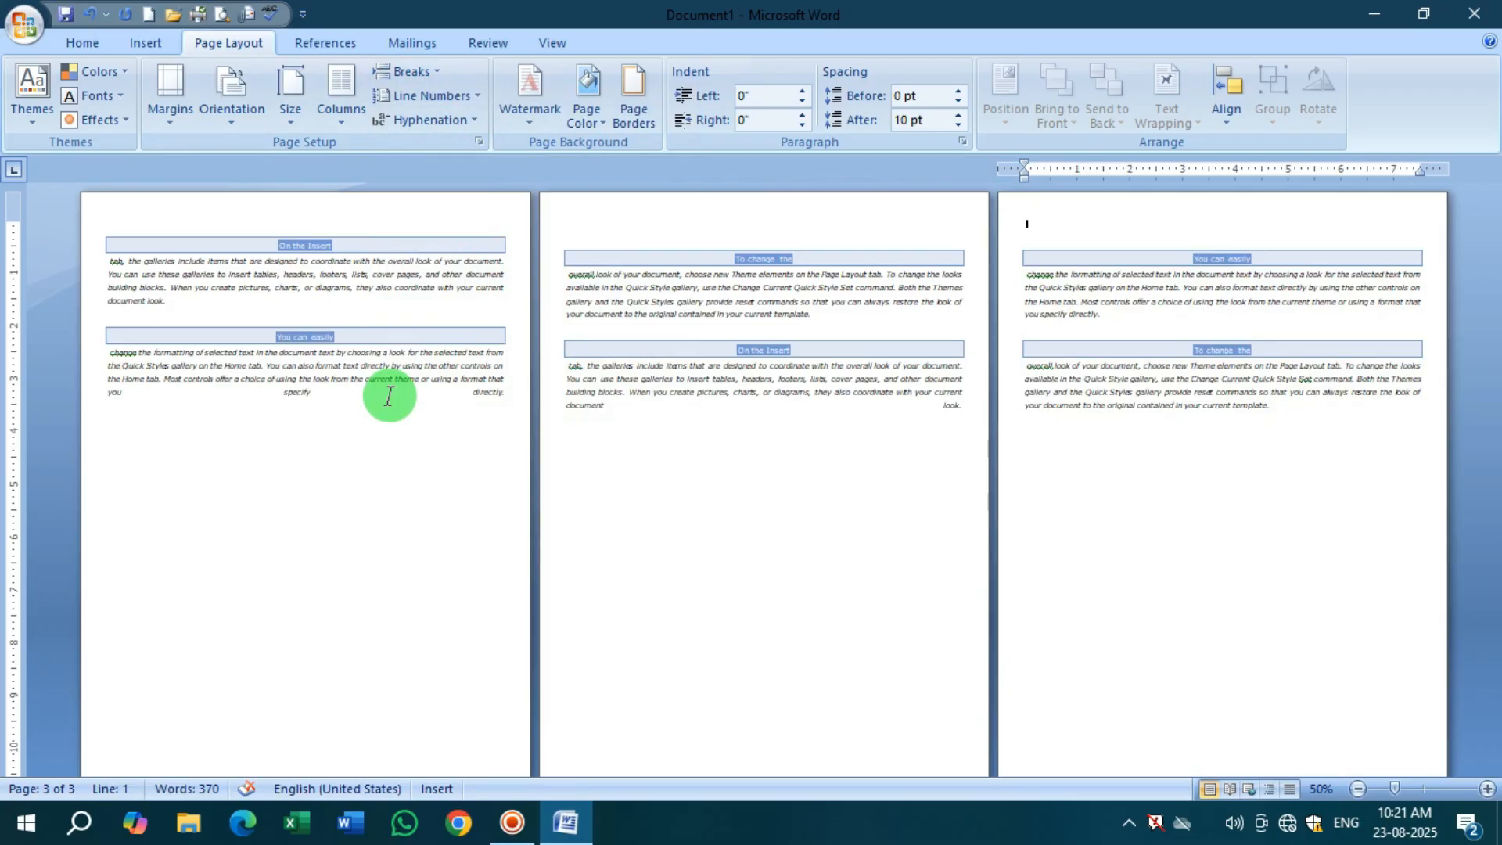
Undo both Next Page section breaks
key("ctrl+z")
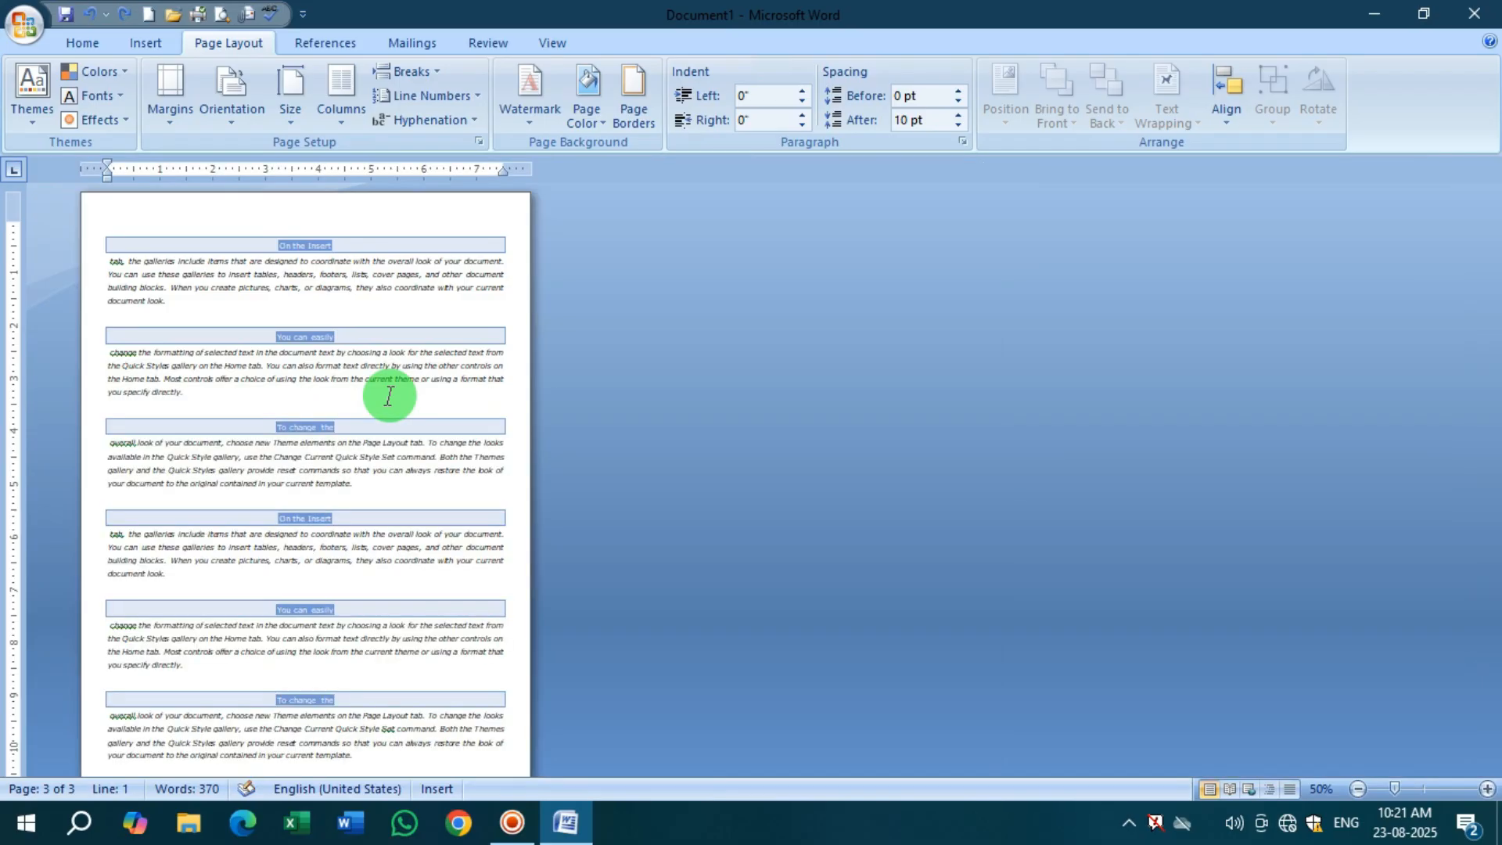
key("ctrl+z")
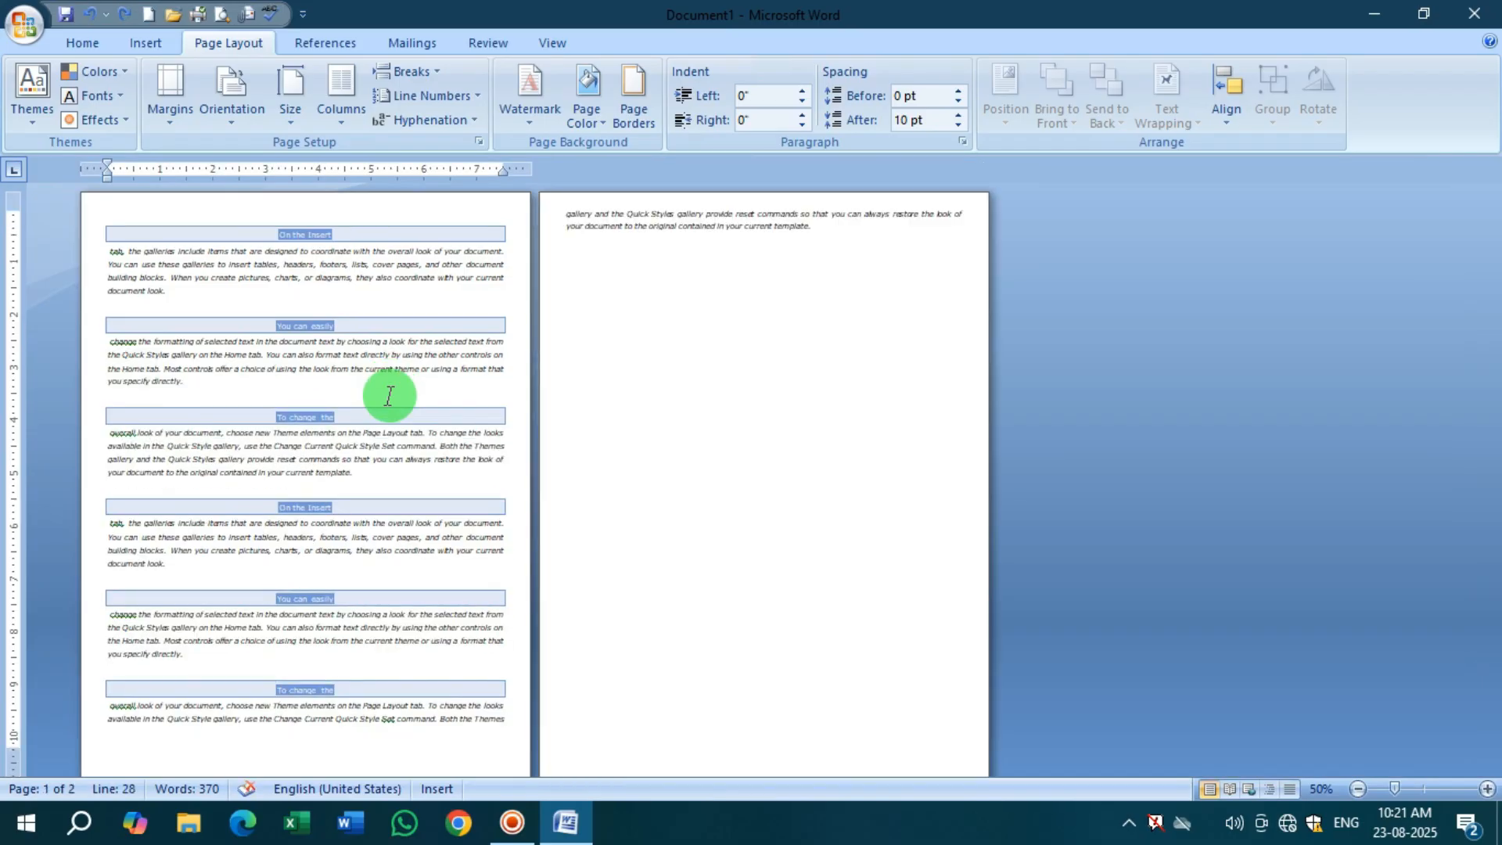
key("ctrl+z")
Add continuous line numbers to the entire document text
scroll(388, 395, "down", 3)
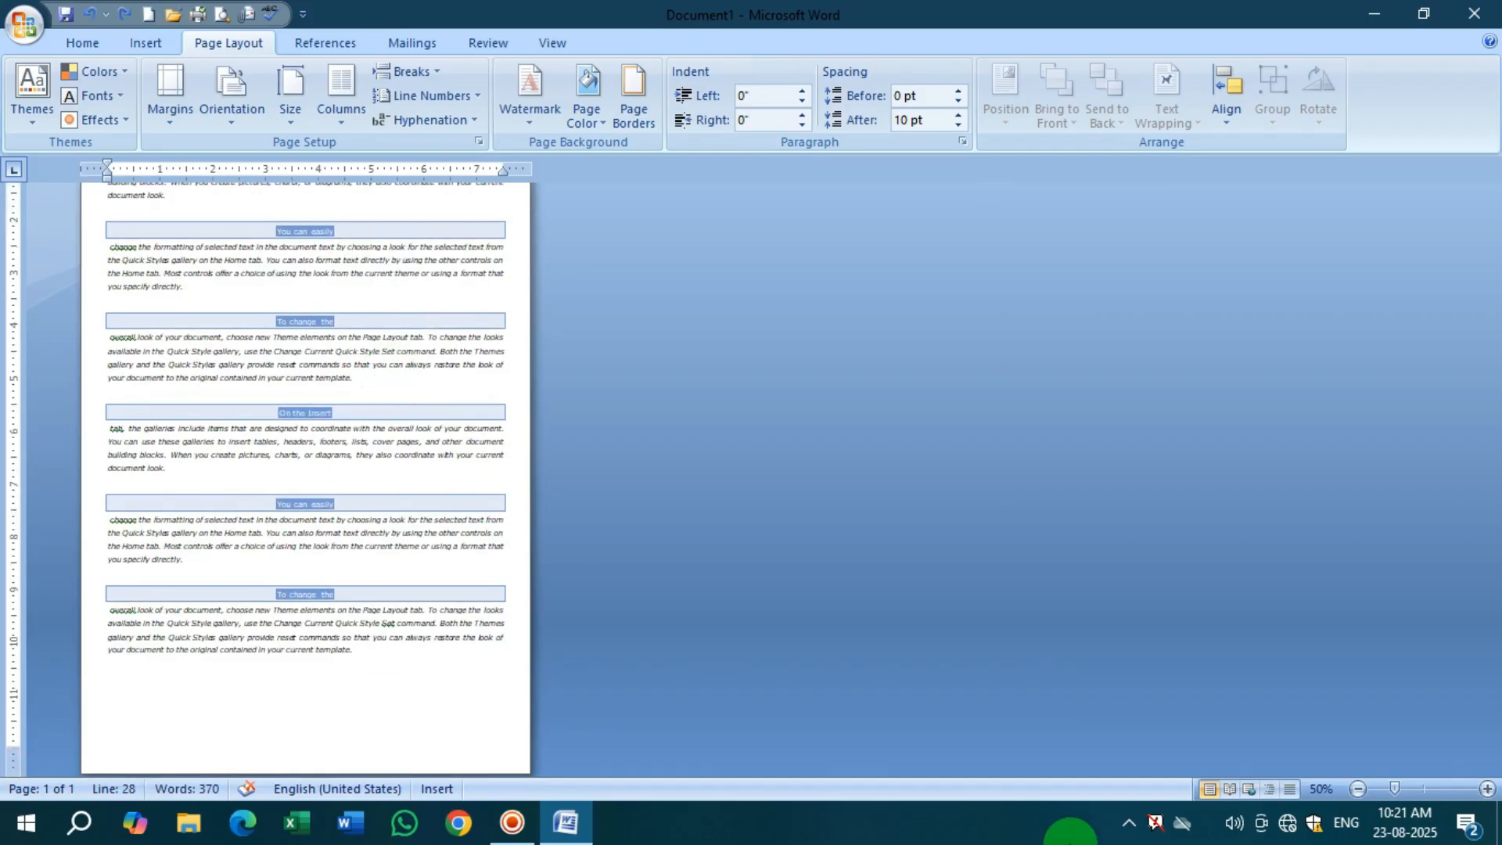
left_click_drag(371, 661, 40, 73)
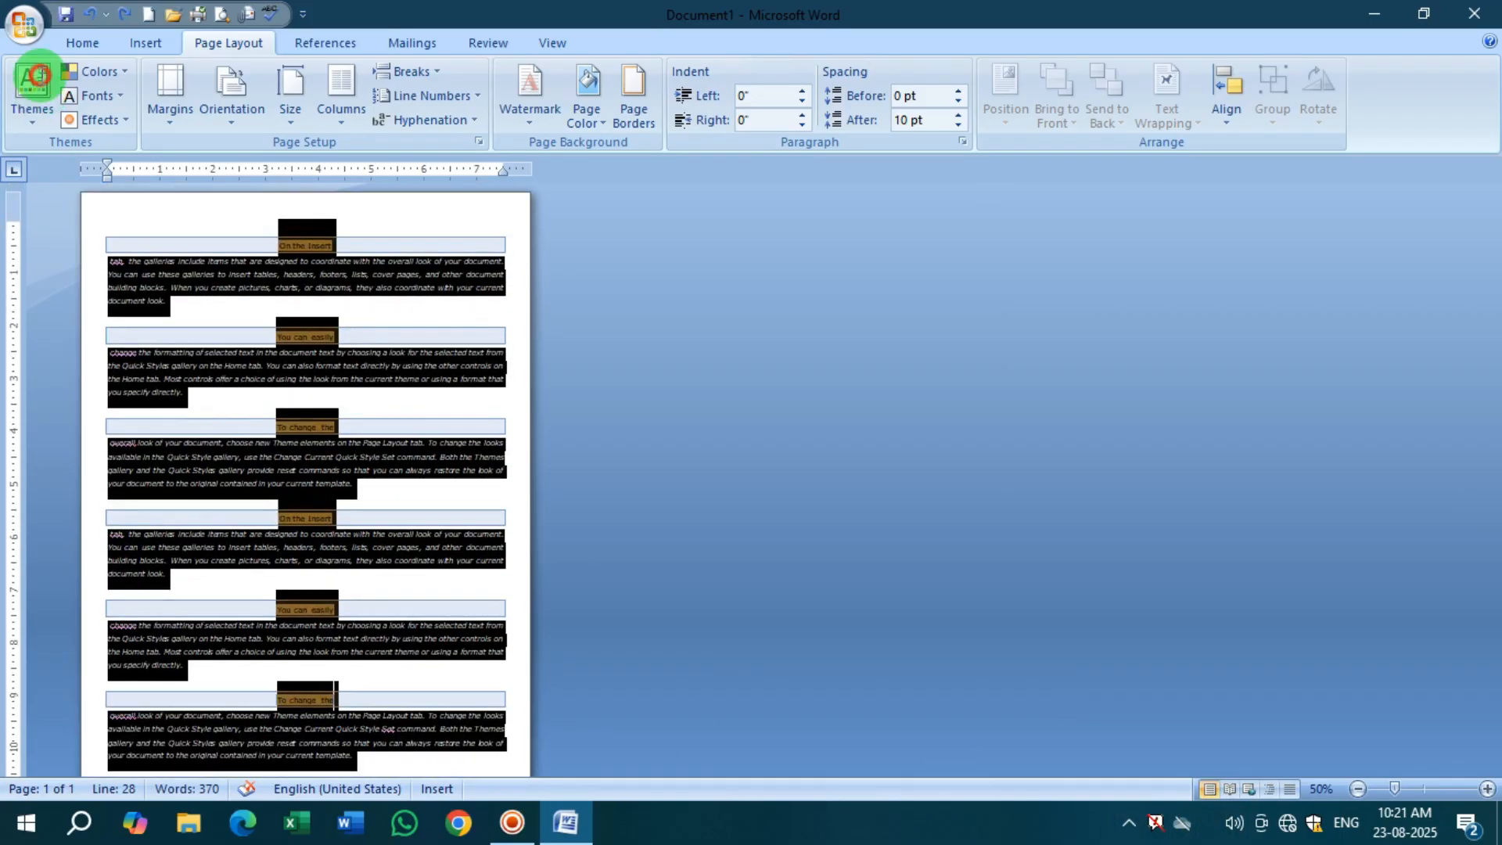
left_click(449, 100)
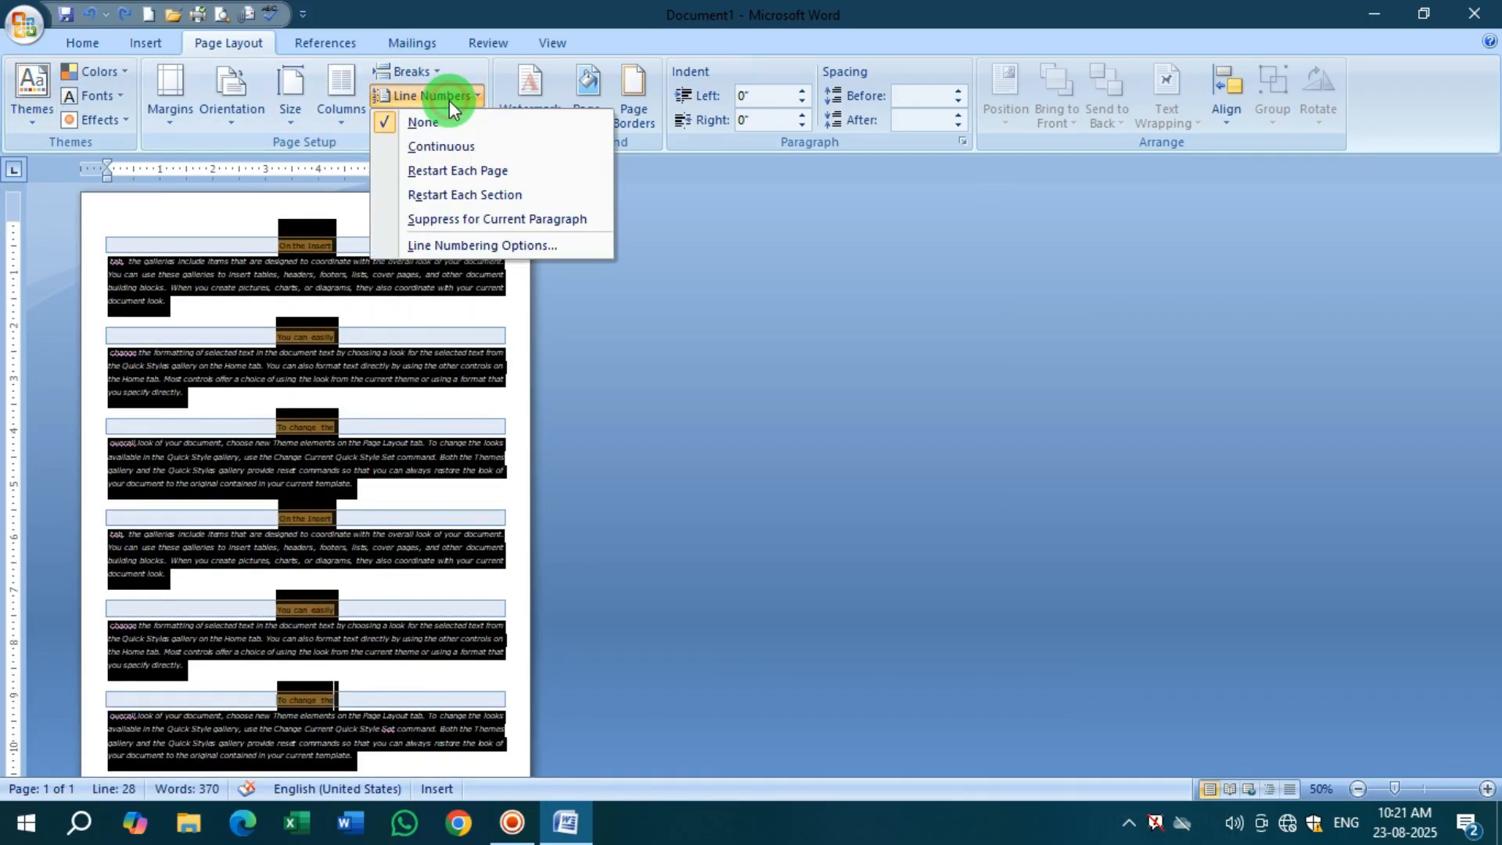
left_click(469, 146)
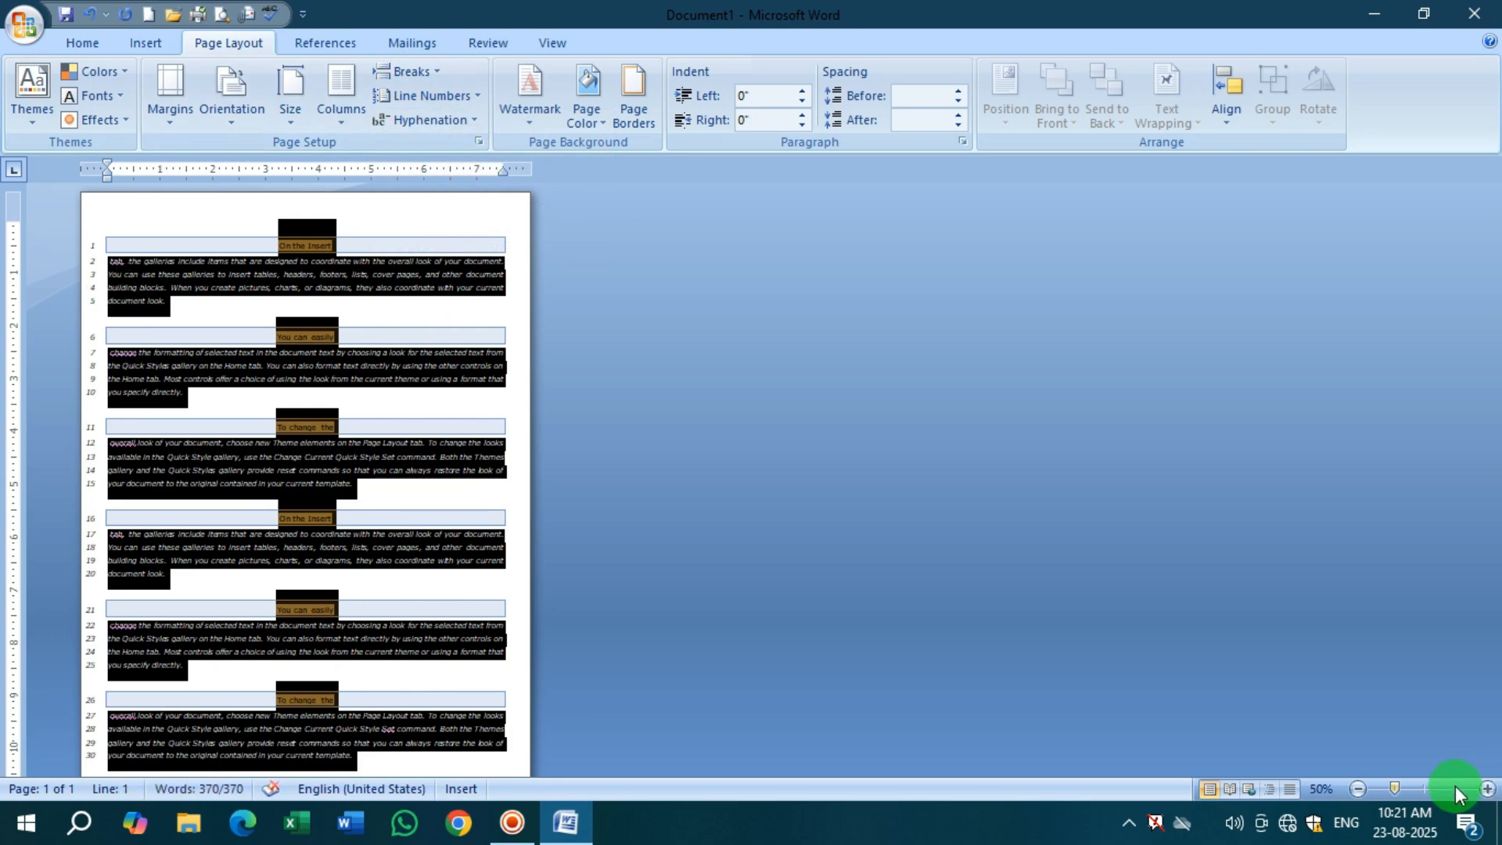
Examine the line numbering from the first to the last paragraph at an enlarged zoom
left_click(1429, 789)
scroll(228, 448, "down", 10)
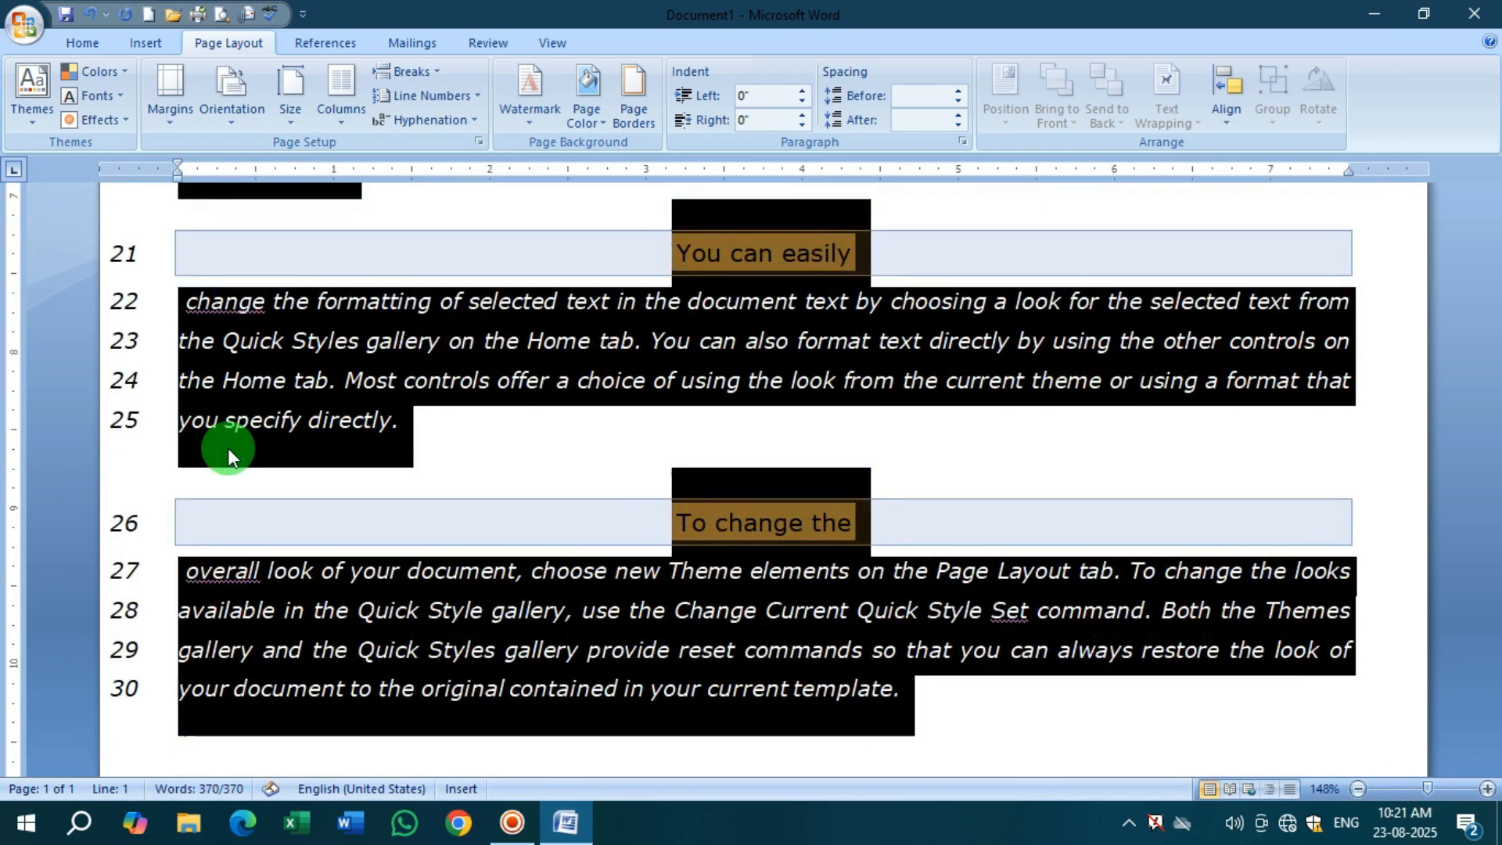
scroll(228, 448, "down", 3)
left_click(226, 446)
scroll(227, 445, "up", 15)
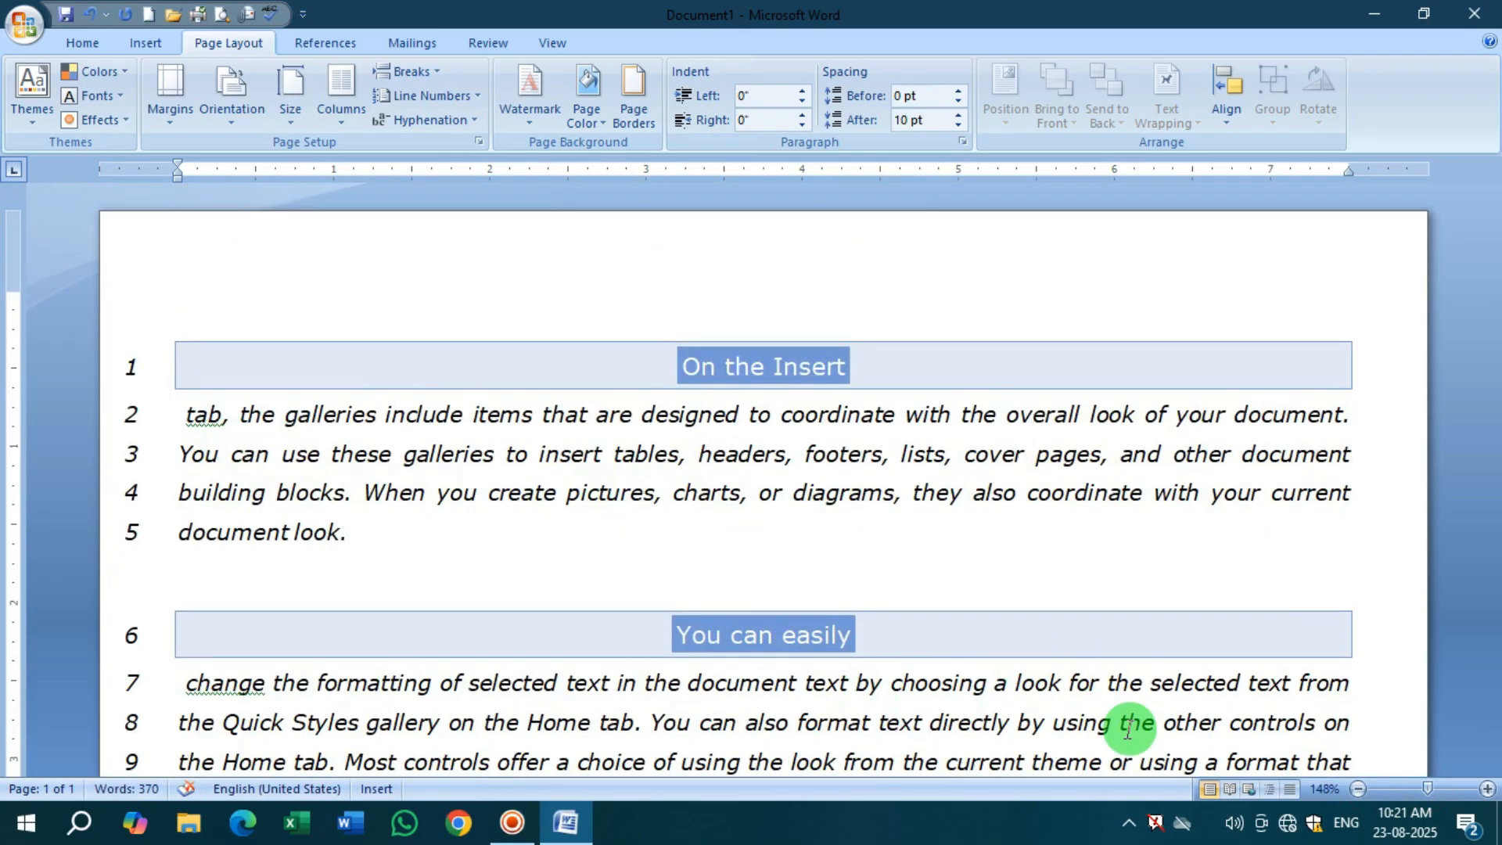
left_click(1360, 790)
left_click(1360, 790)
left_click(1359, 790)
left_click(1359, 790)
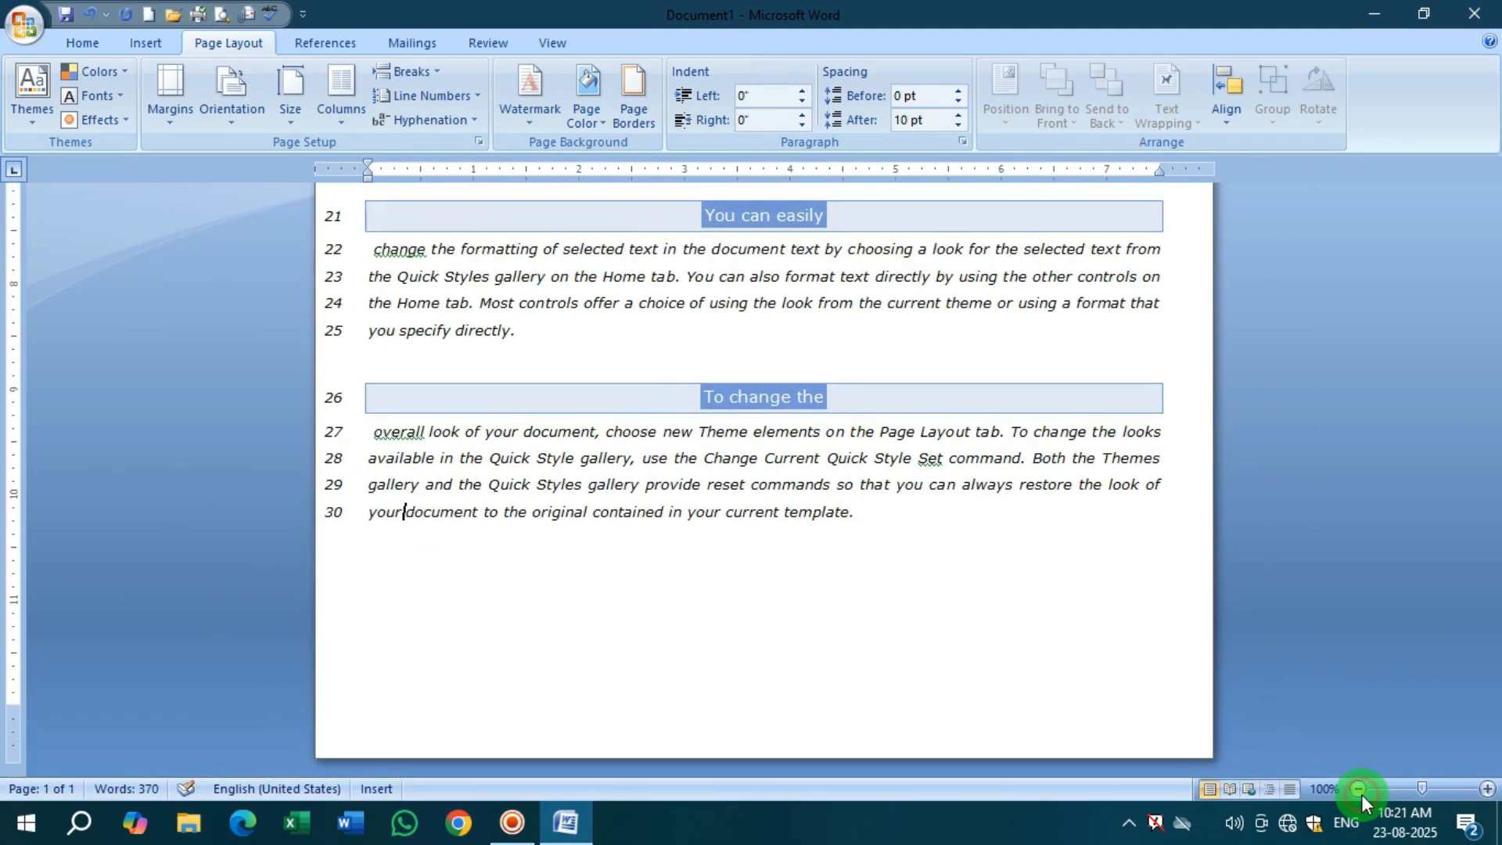
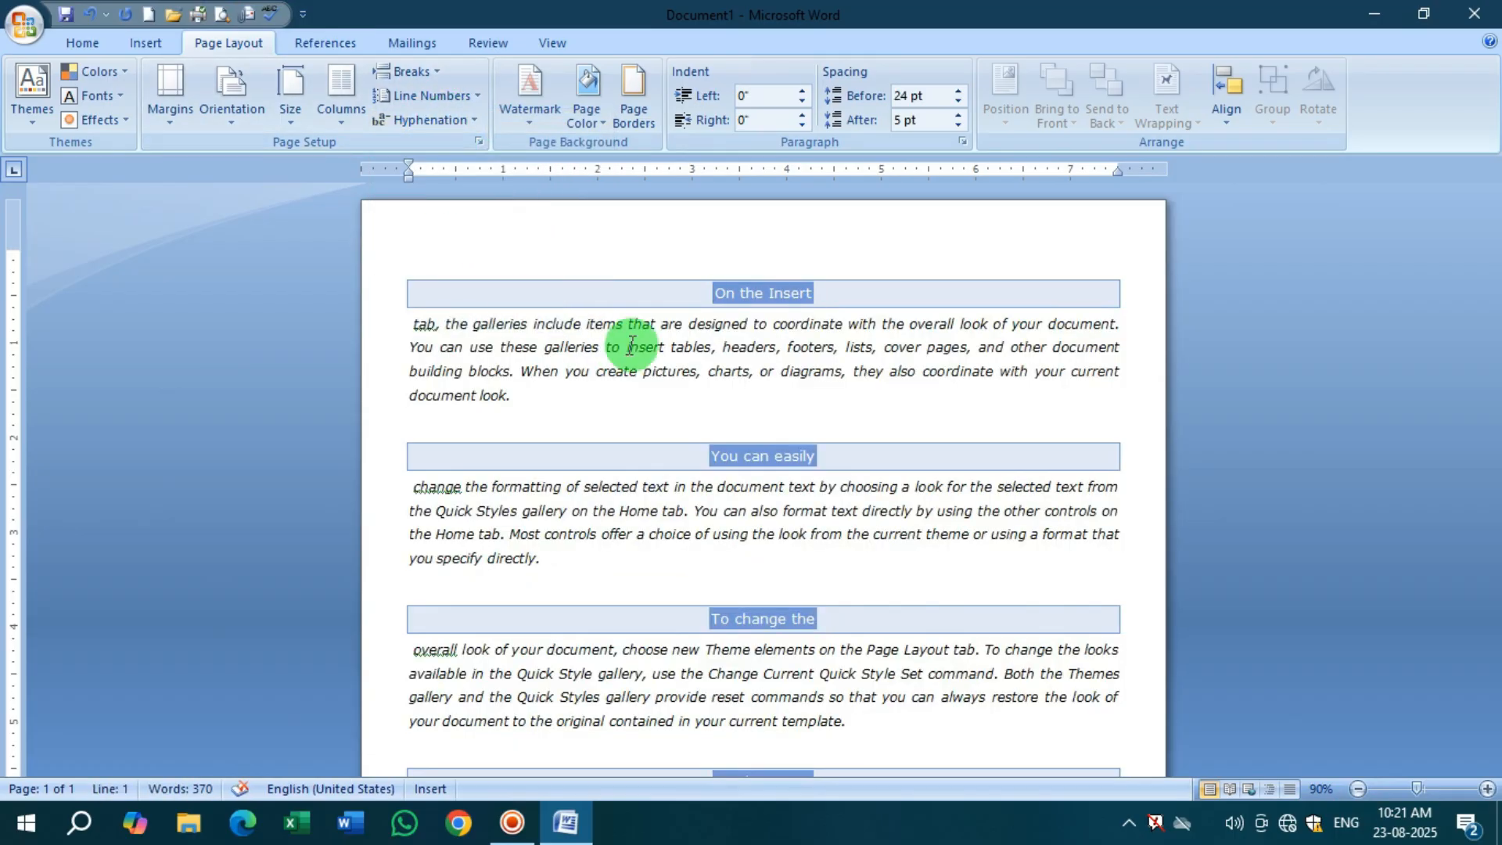
Apply the Normal margin preset and look over the page at 60% zoom
left_click(182, 116)
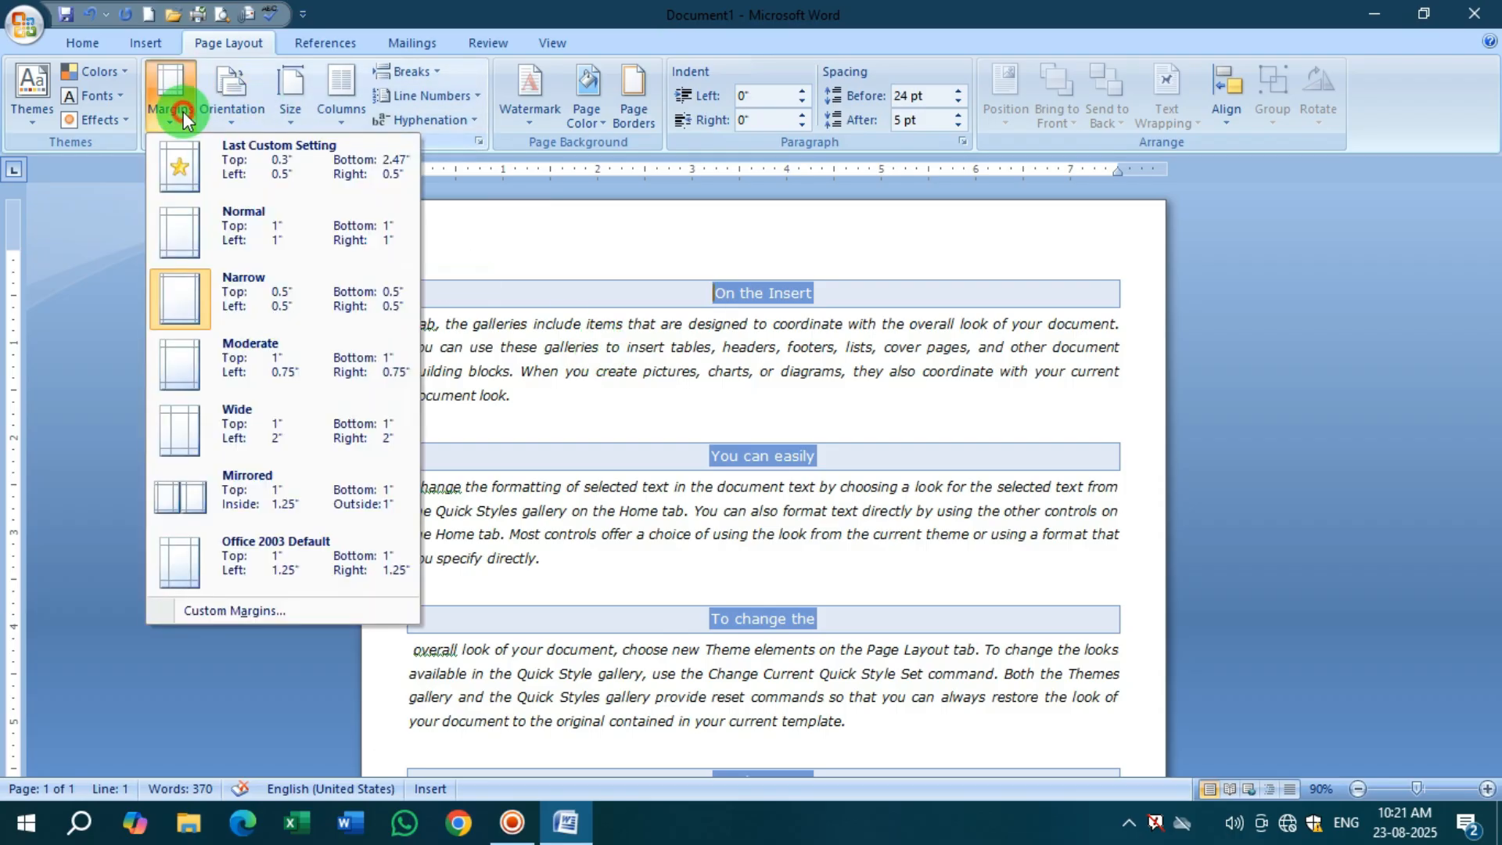
left_click(251, 244)
left_click(578, 364)
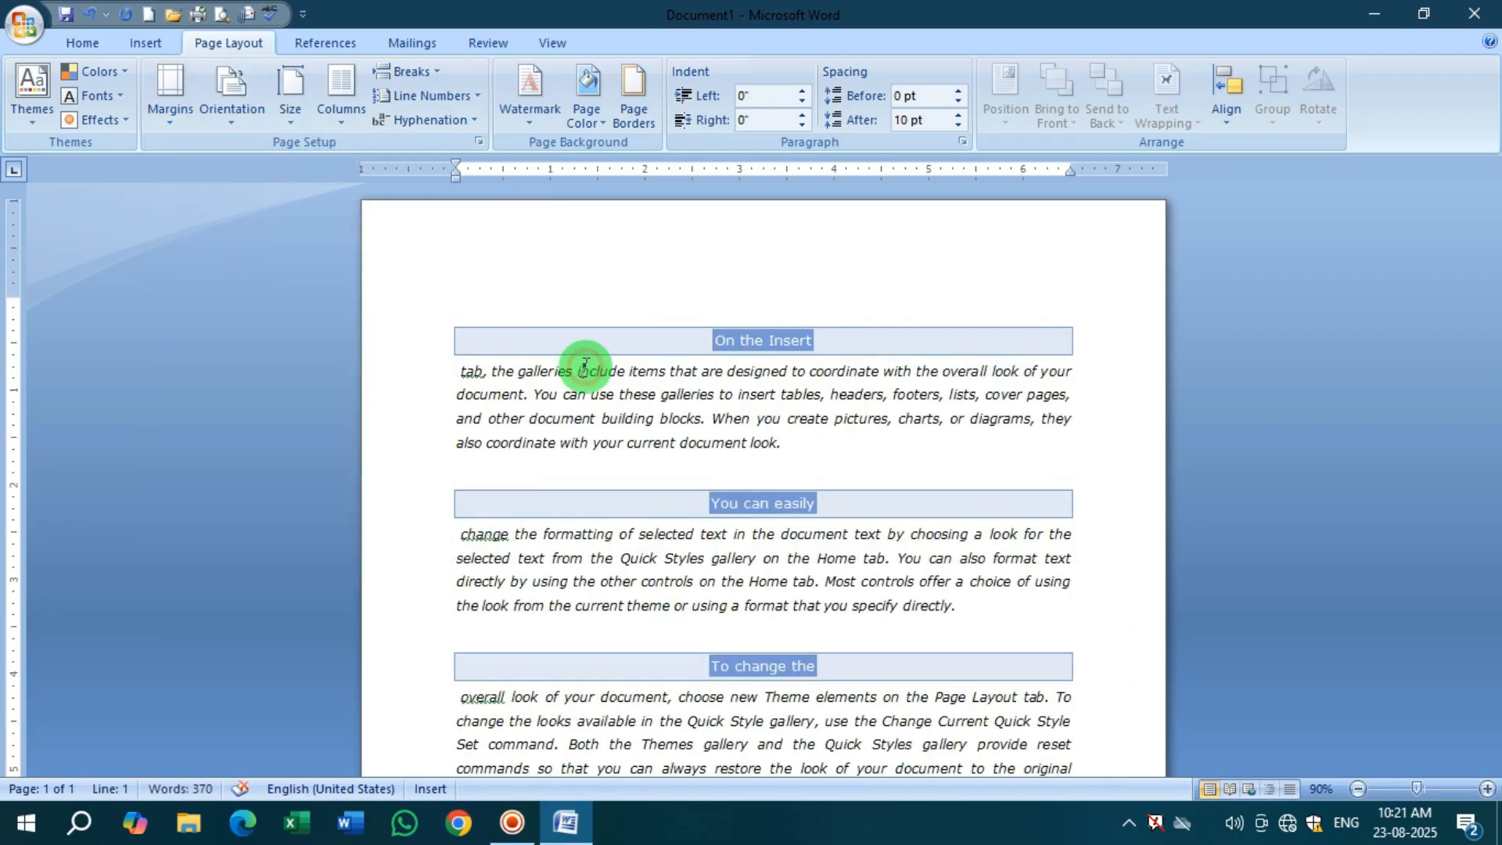
left_click(1357, 789)
left_click(1357, 789)
left_click(1354, 790)
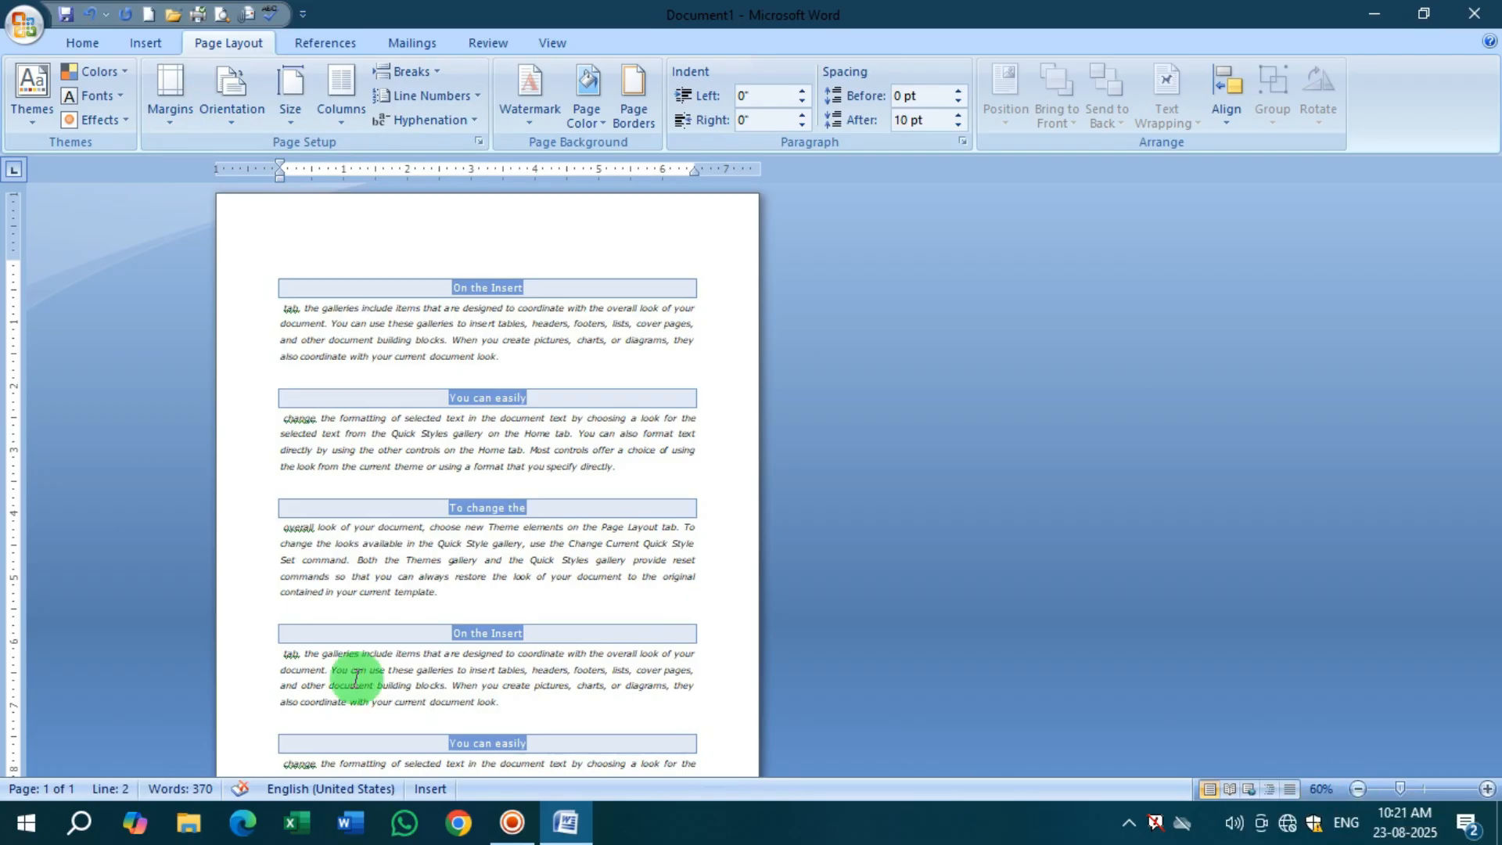
scroll(305, 353, "down", 3)
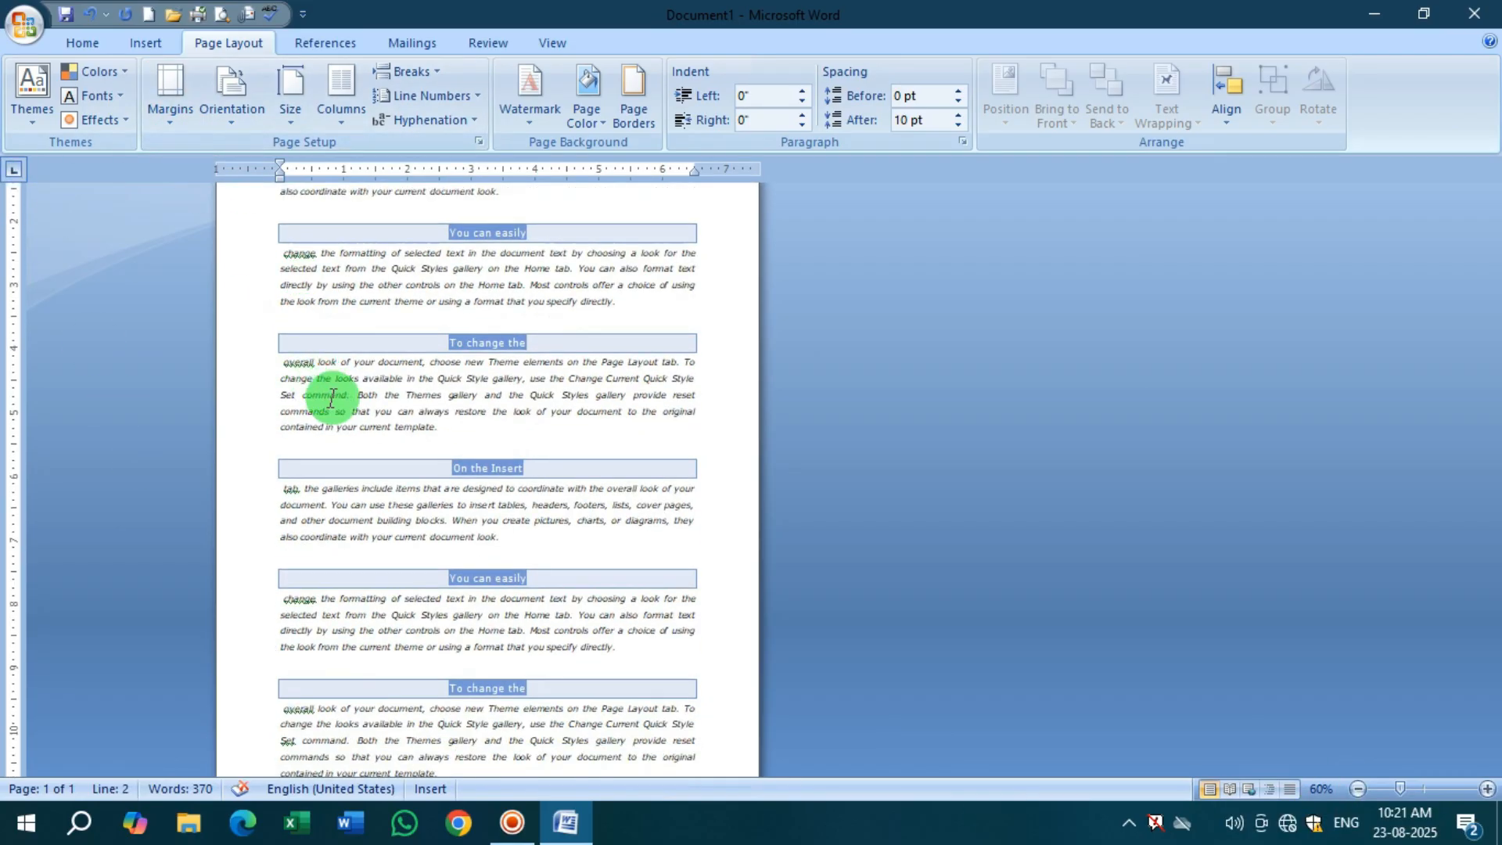
scroll(348, 419, "down", 2)
scroll(336, 430, "up", 2)
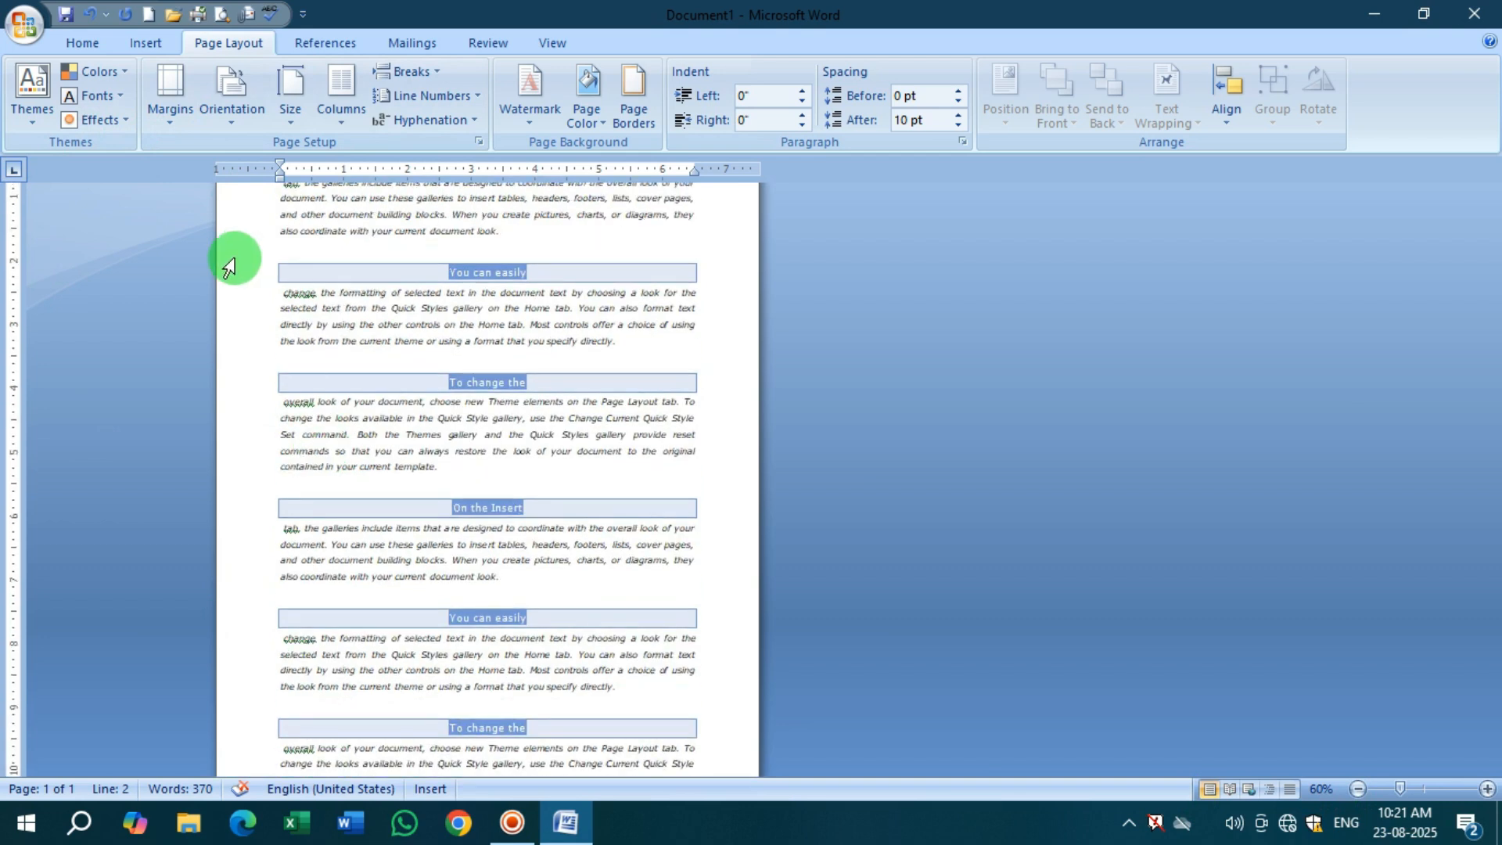
Set custom margins for the whole document with a left margin of 1.5" and a bottom margin of 1.47"
left_click(174, 102)
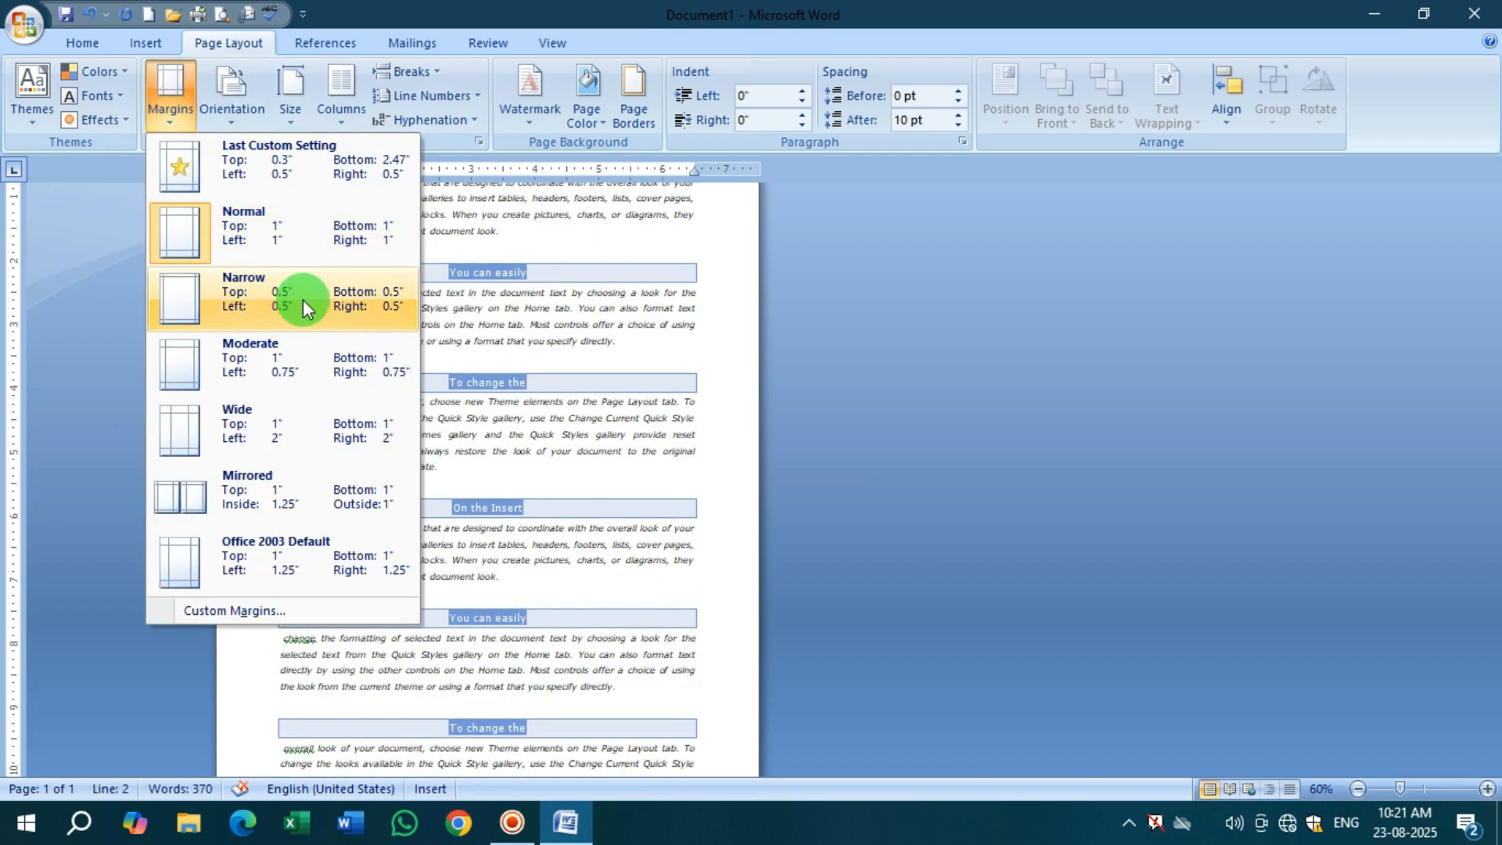
left_click(239, 610)
left_click(998, 248)
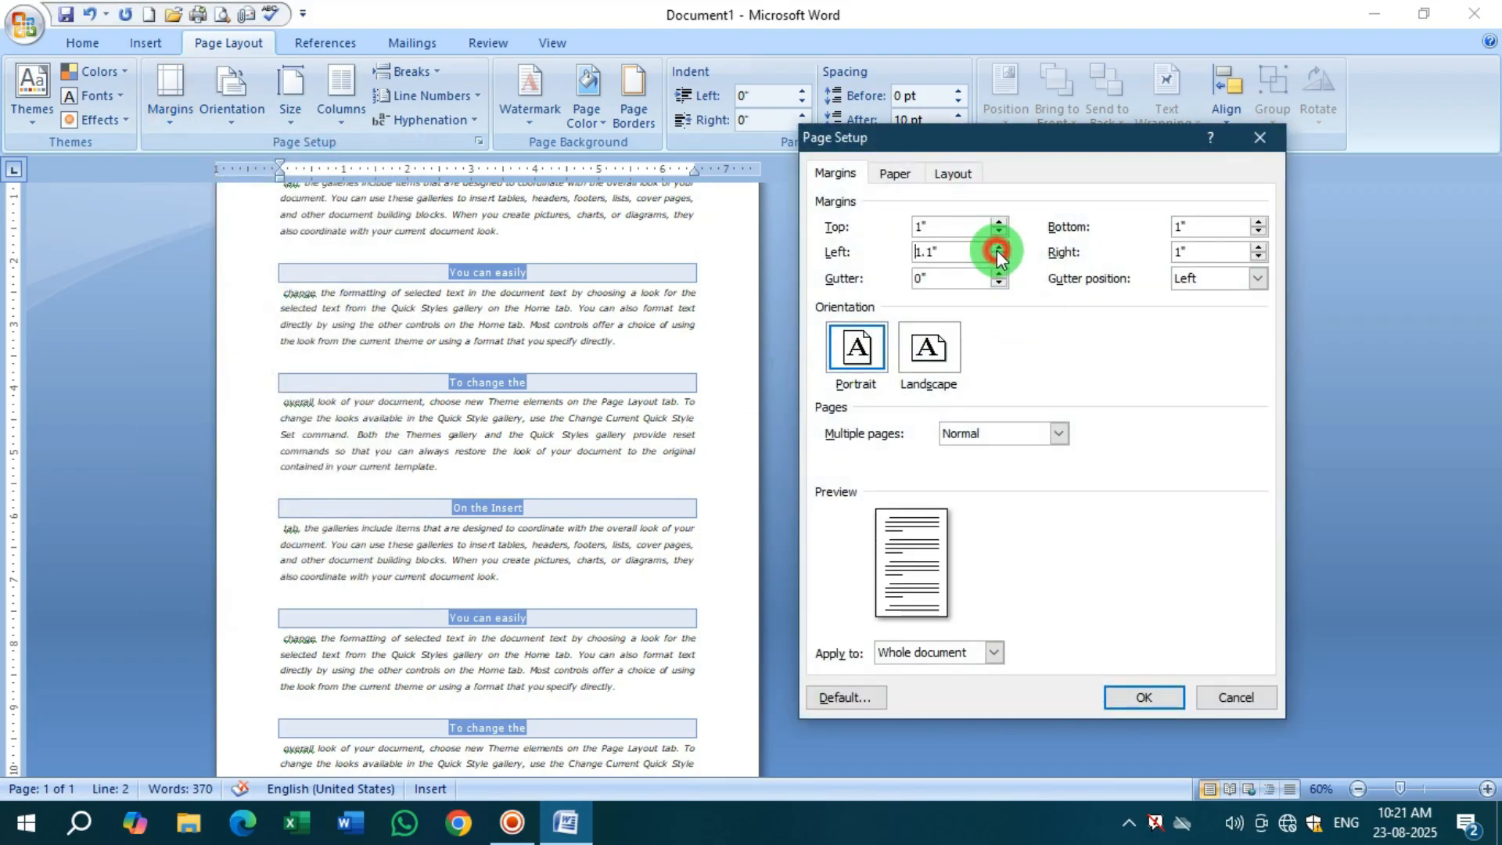
left_click(1138, 693)
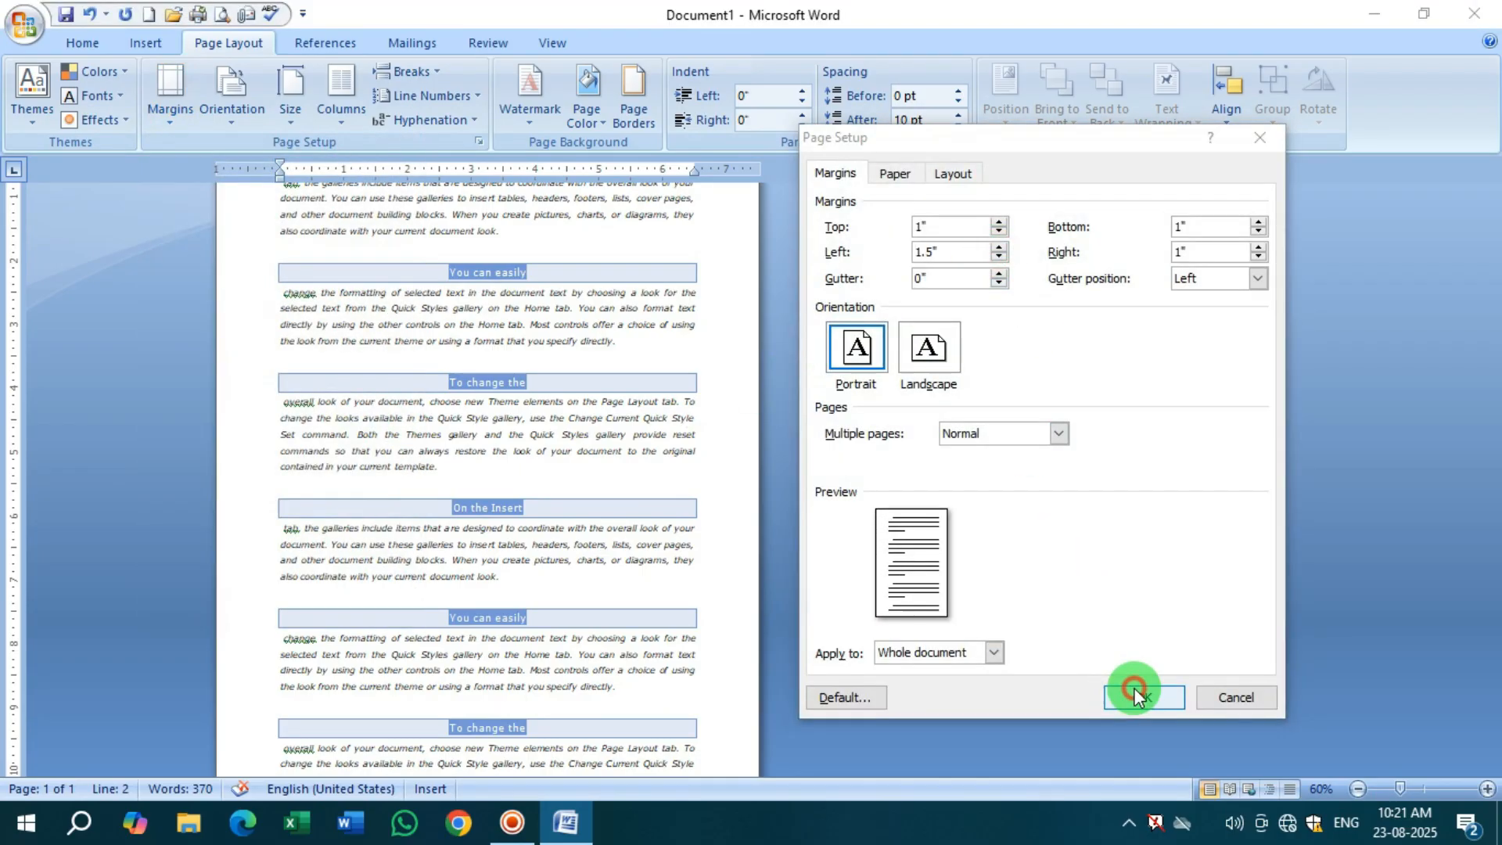
left_click(740, 482)
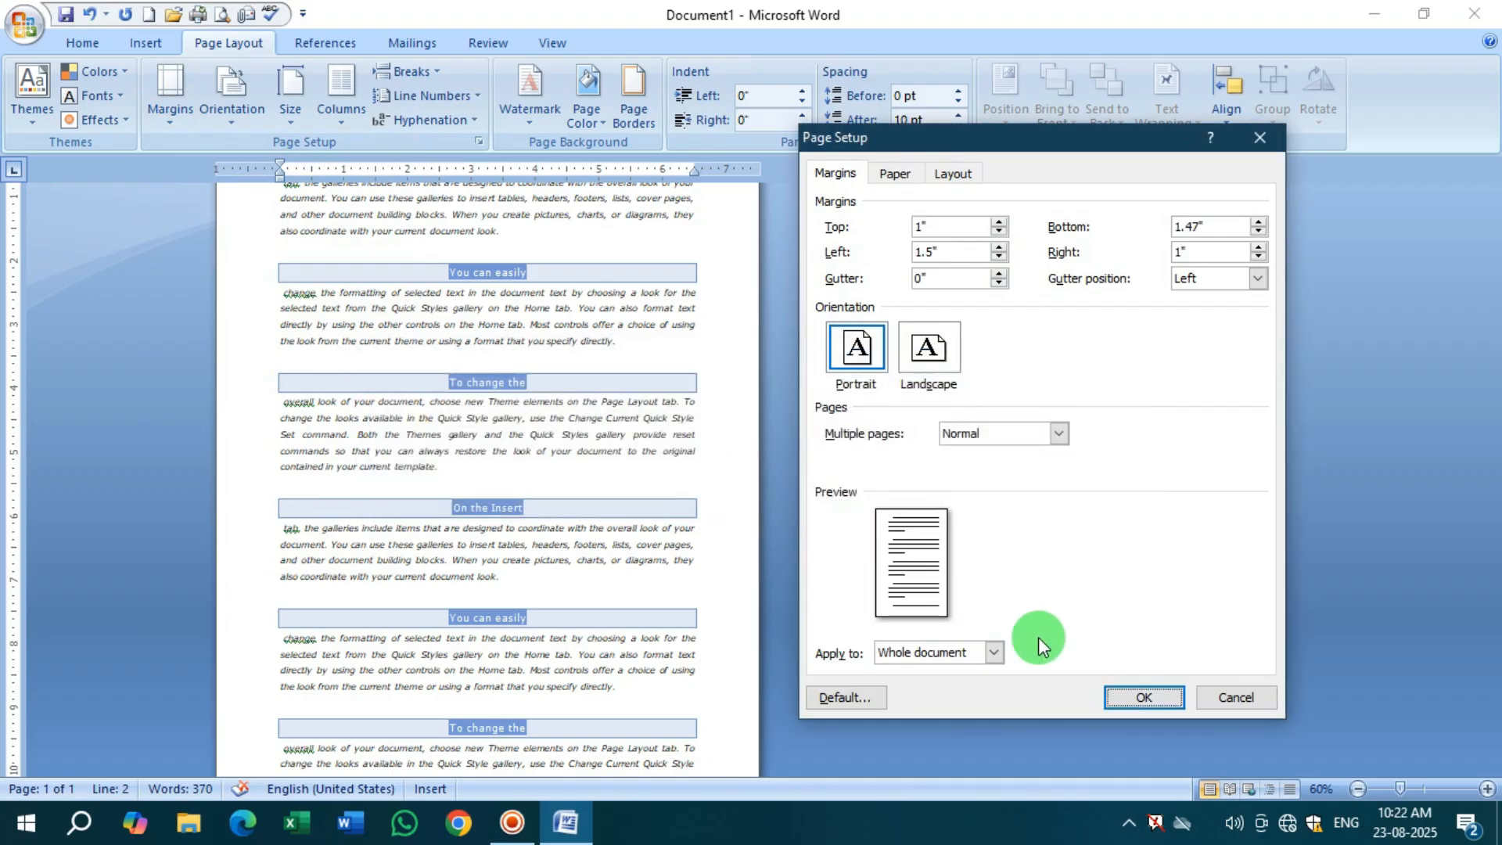
left_click(1114, 695)
left_click(1084, 668)
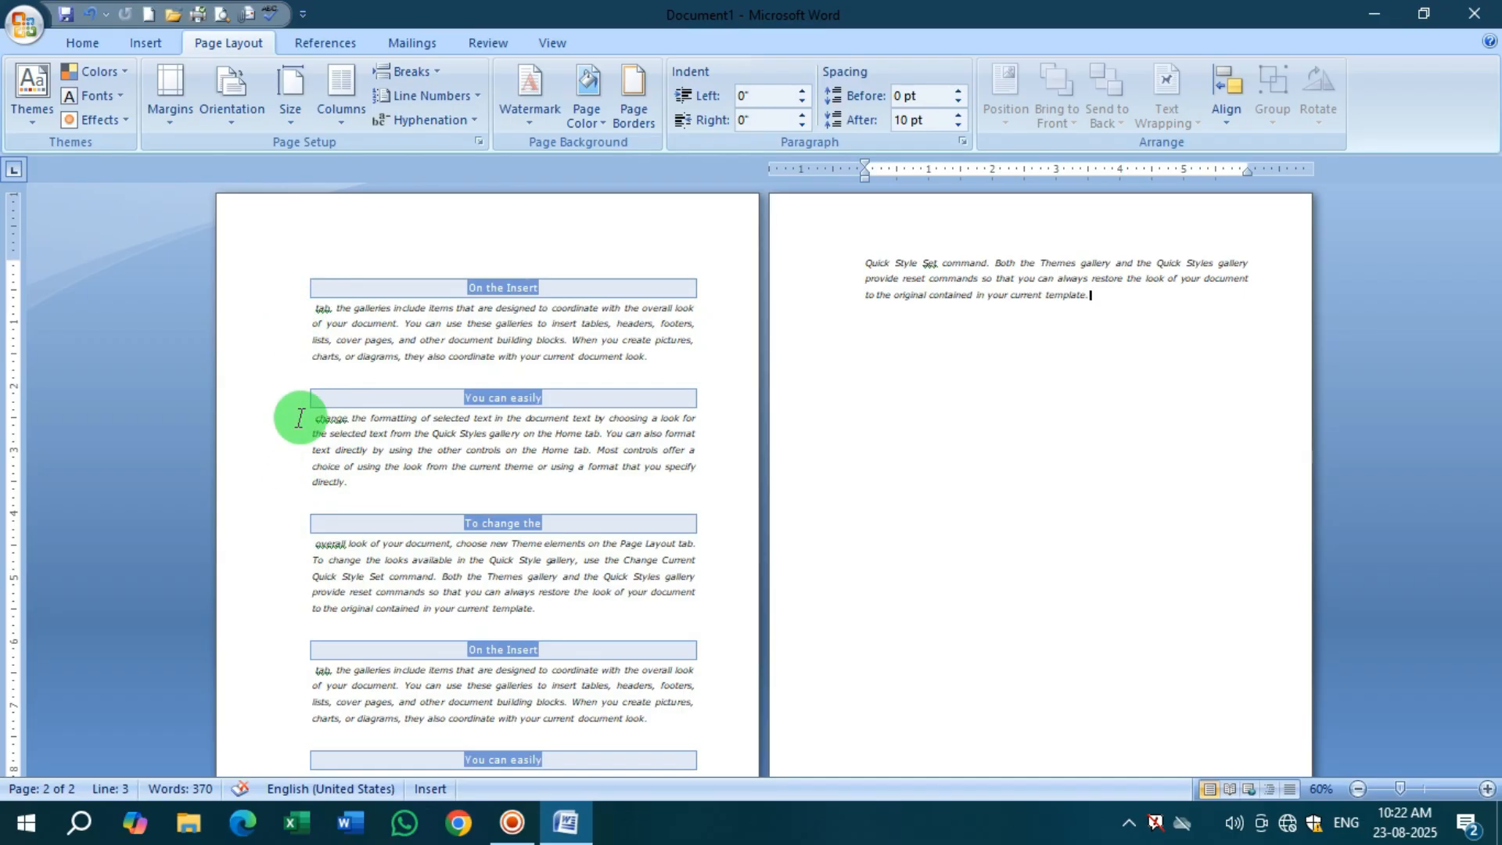
Apply the Narrow margin preset and show the whole page at 40% zoom
left_click(166, 102)
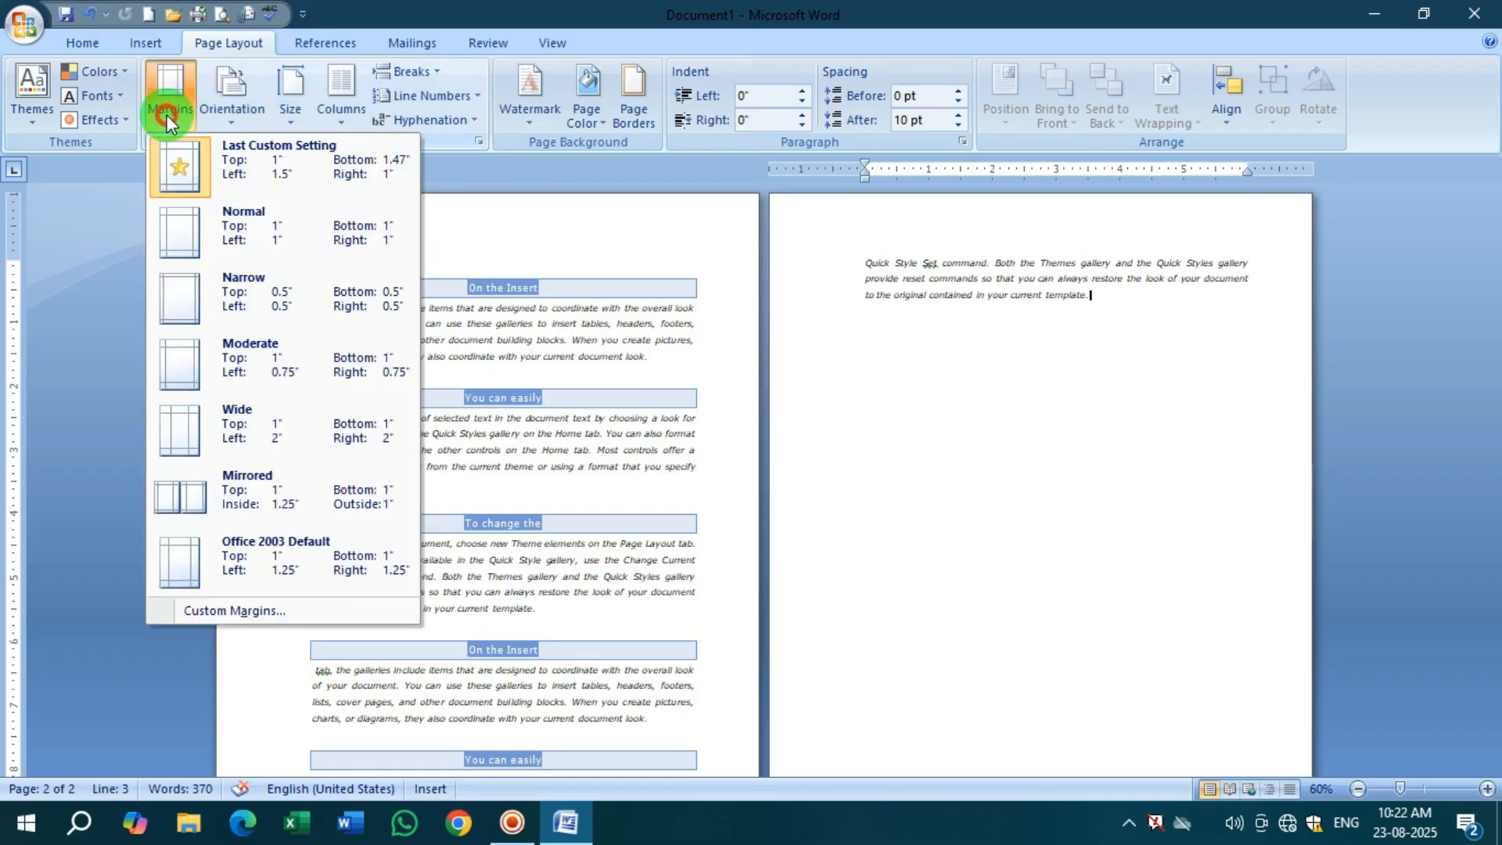
left_click(242, 291)
scroll(365, 338, "down", 10)
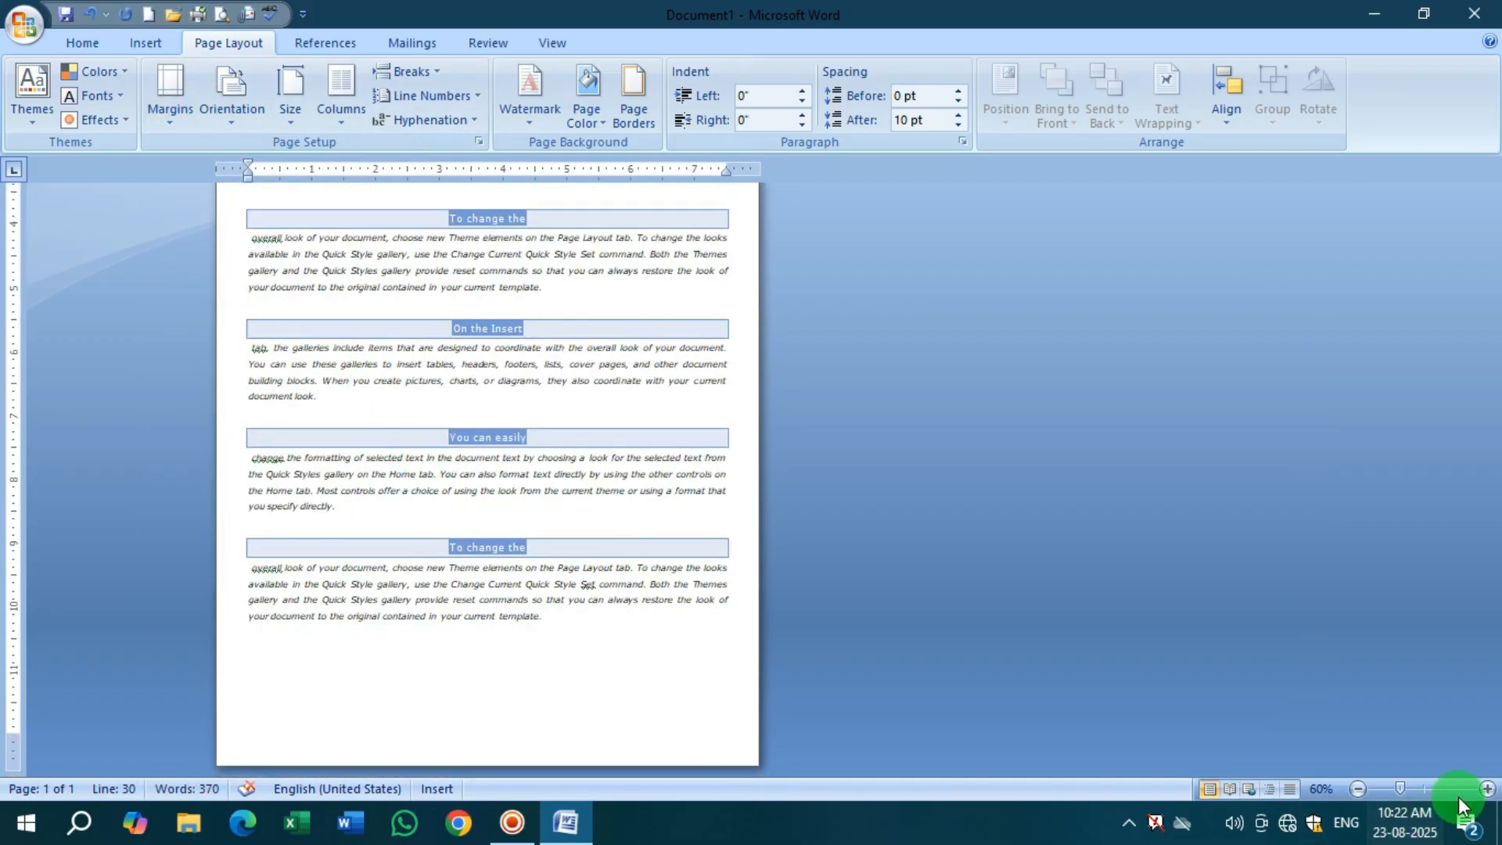
left_click(1358, 788)
left_click(1358, 789)
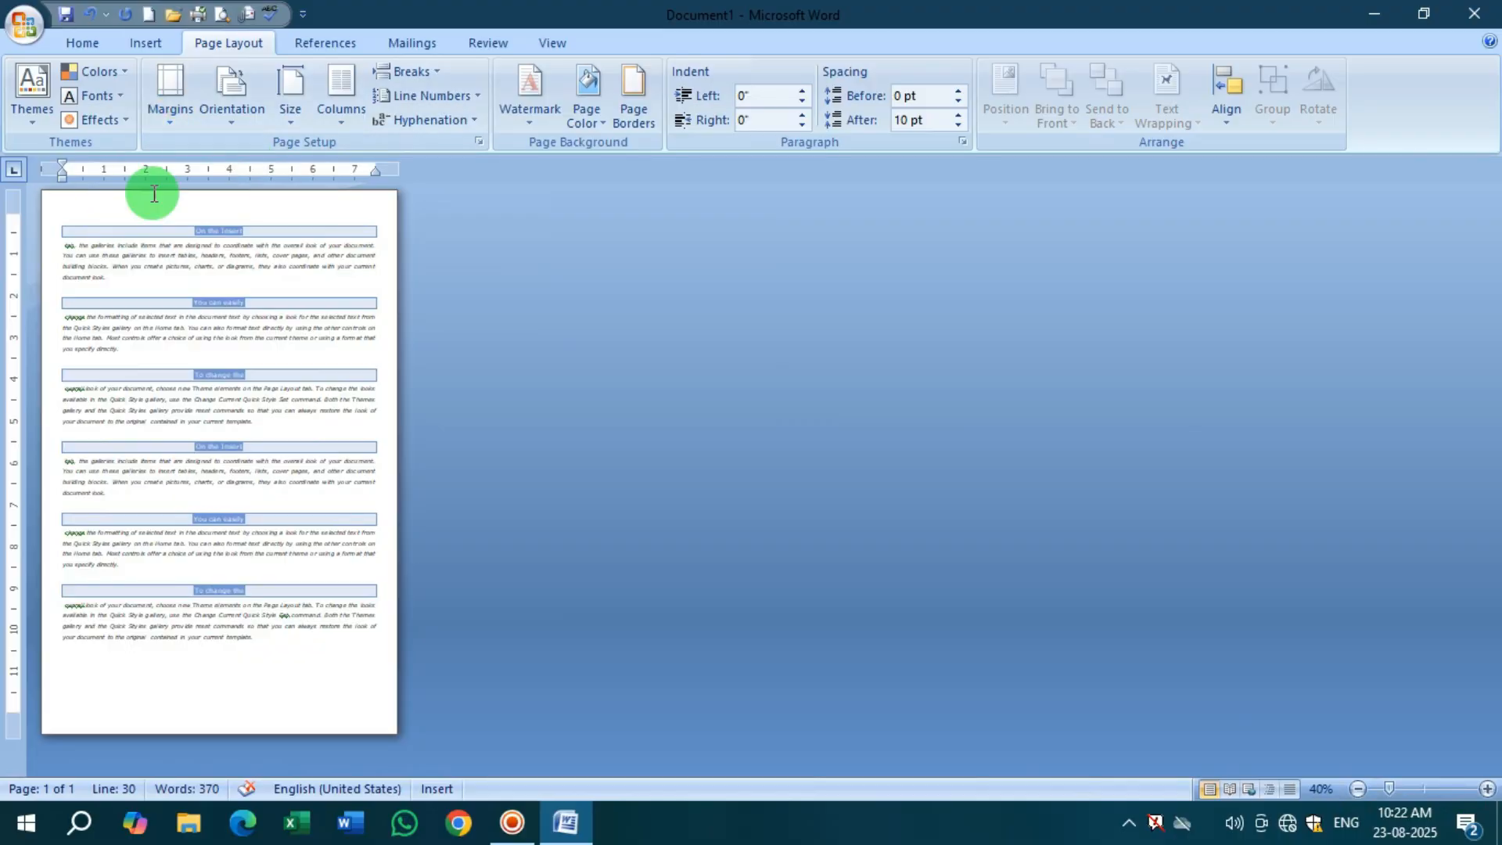